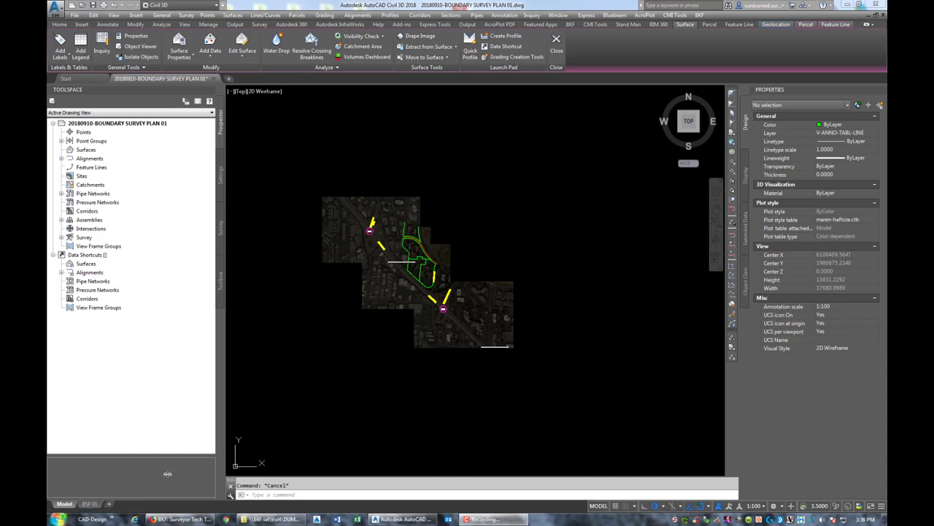
left_click(89, 505)
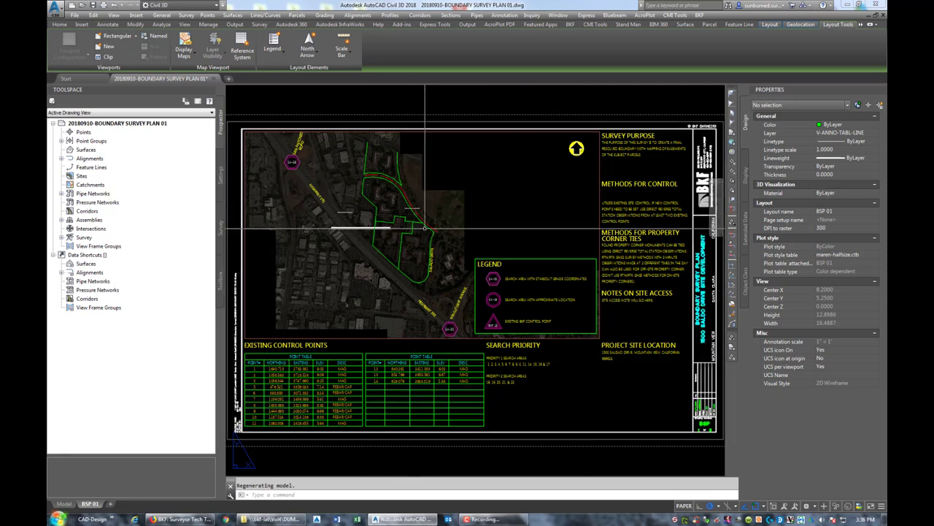
- Display the online Map Road imagery behind the site drawing in model space
left_click(64, 503)
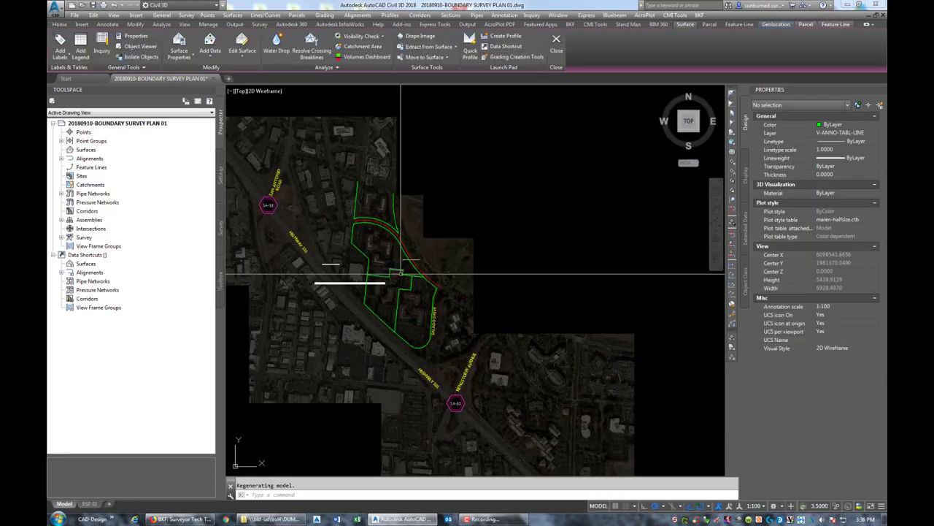
scroll(449, 337, "down", 5)
middle_click_drag(449, 337, 413, 278)
left_click(774, 25)
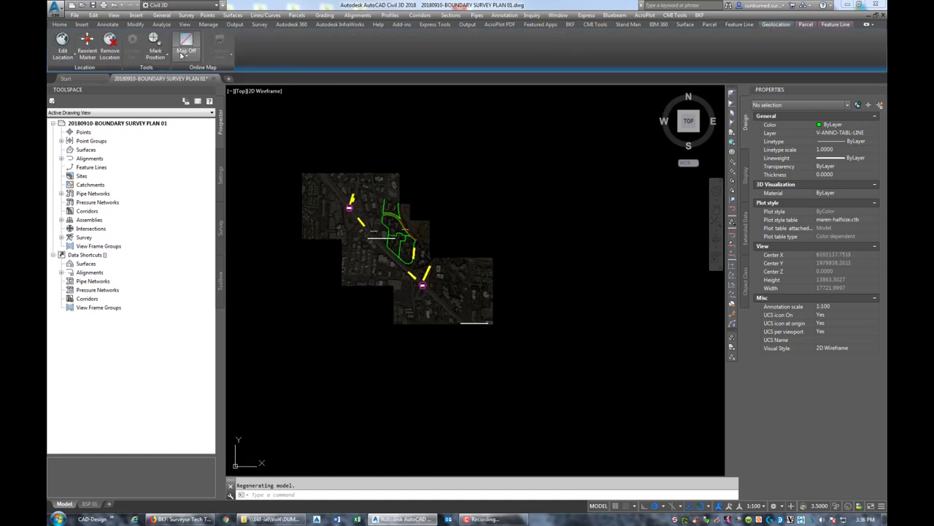
left_click(185, 55)
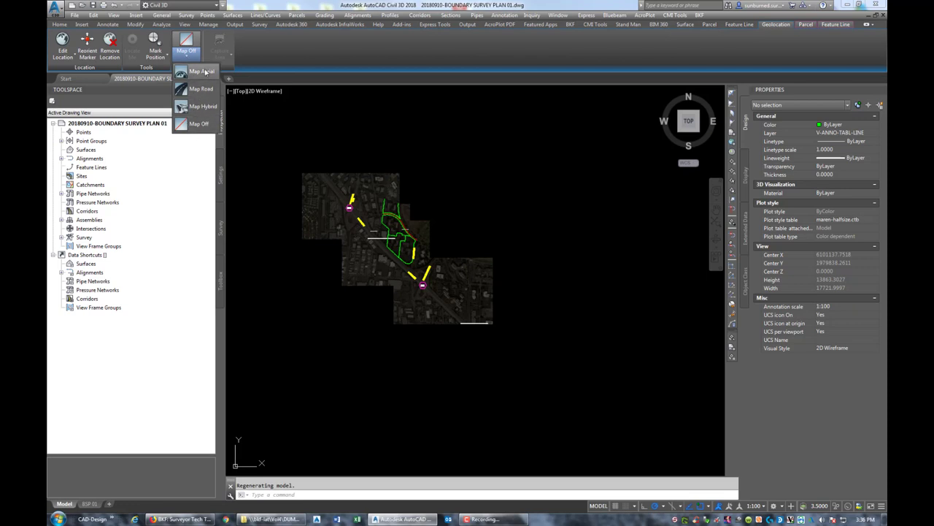
left_click(202, 89)
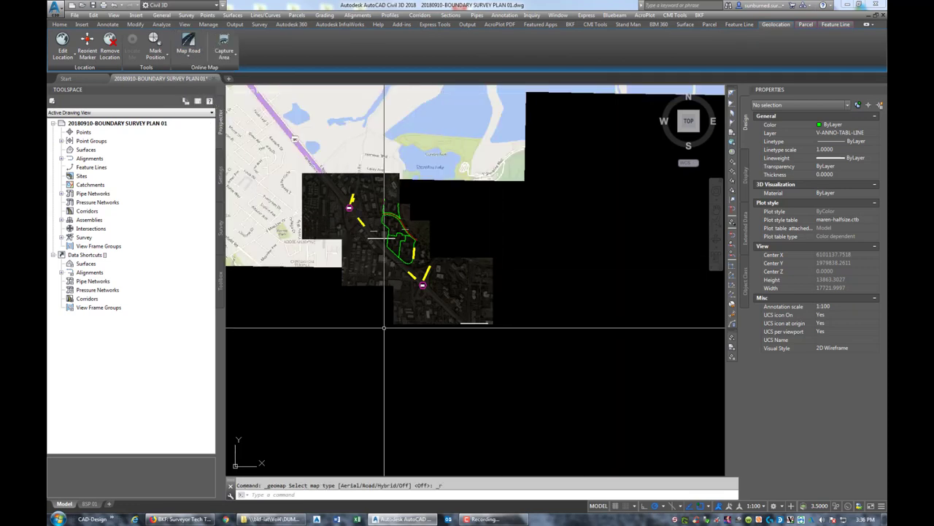
- Zoom and pan the road map to Santa Cruz Ave beside Holy Cross Cemetery
scroll(515, 350, "down", 3)
middle_click_drag(567, 355, 413, 233)
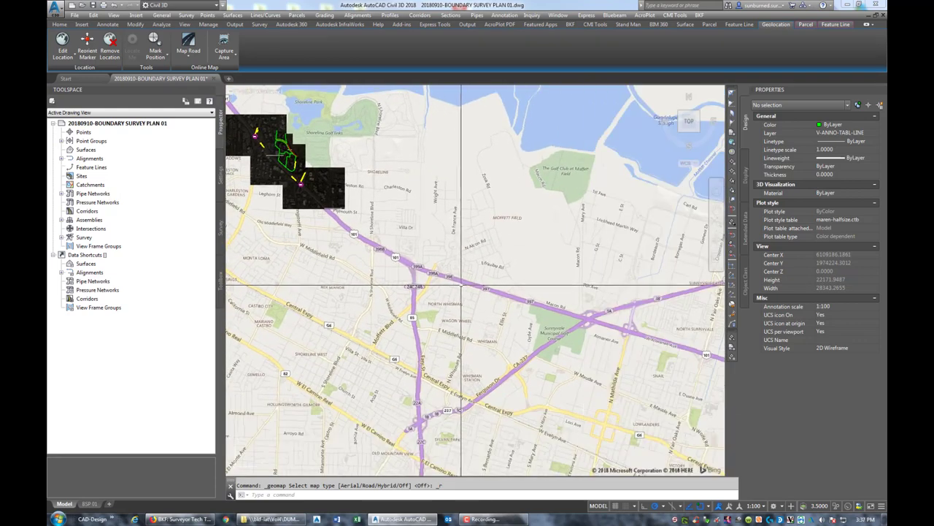
scroll(462, 284, "down", 2)
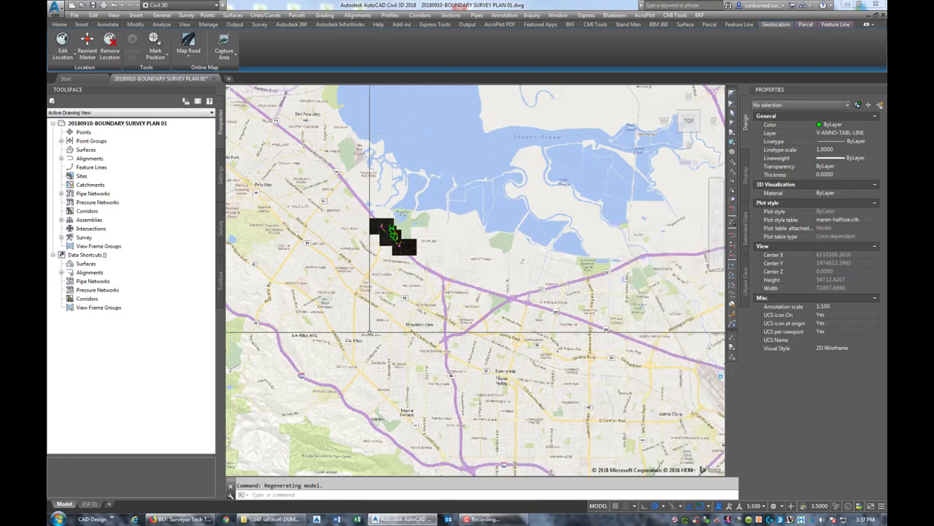
mouse_move(559, 365)
middle_mouse_down()
mouse_move(443, 317)
mouse_move(398, 274)
mouse_move(438, 276)
mouse_move(589, 225)
mouse_move(664, 336)
middle_mouse_up()
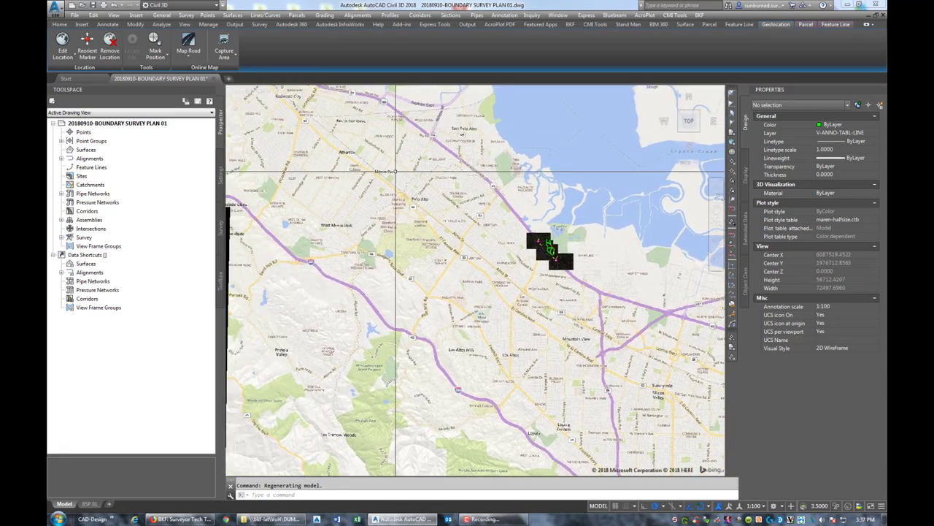
scroll(381, 214, "up", 4)
mouse_move(381, 214)
middle_mouse_down()
mouse_move(455, 209)
mouse_move(525, 225)
middle_mouse_up()
scroll(502, 241, "up", 2)
scroll(418, 301, "up", 2)
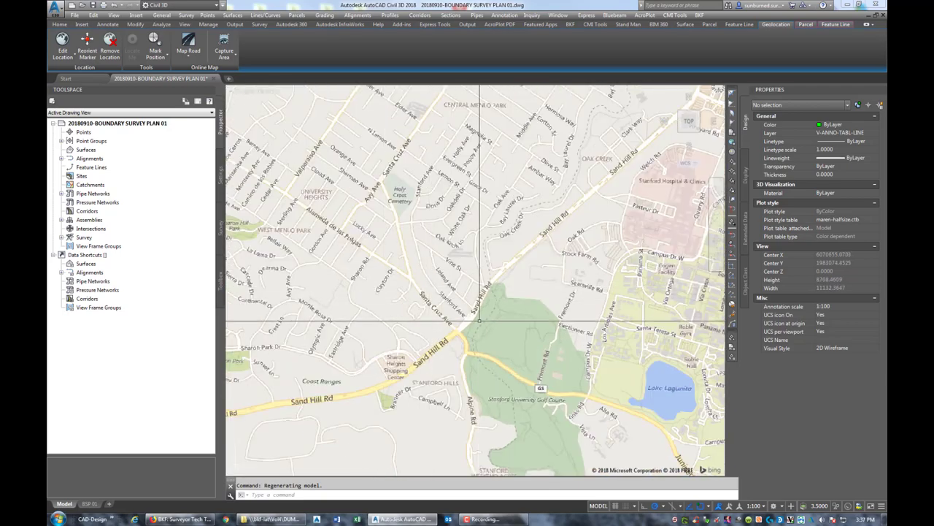
scroll(344, 195, "up", 4)
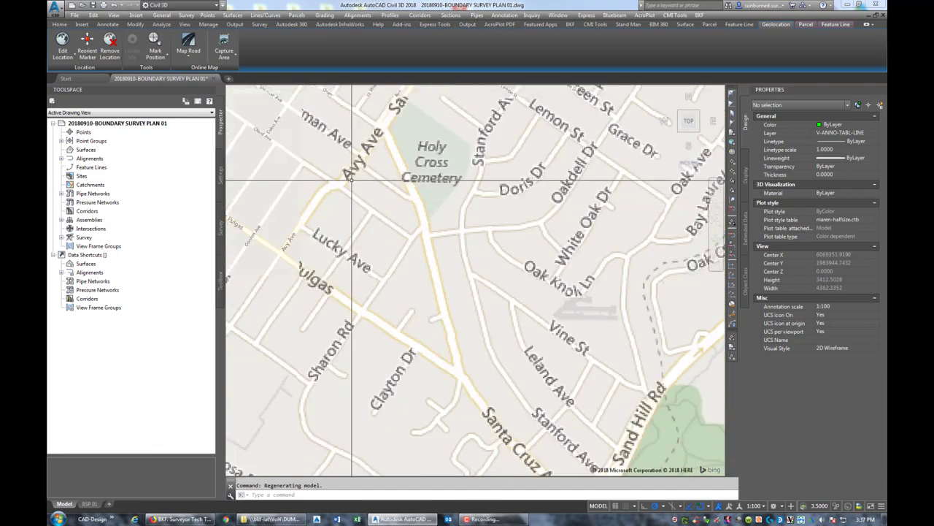
scroll(486, 219, "up", 4)
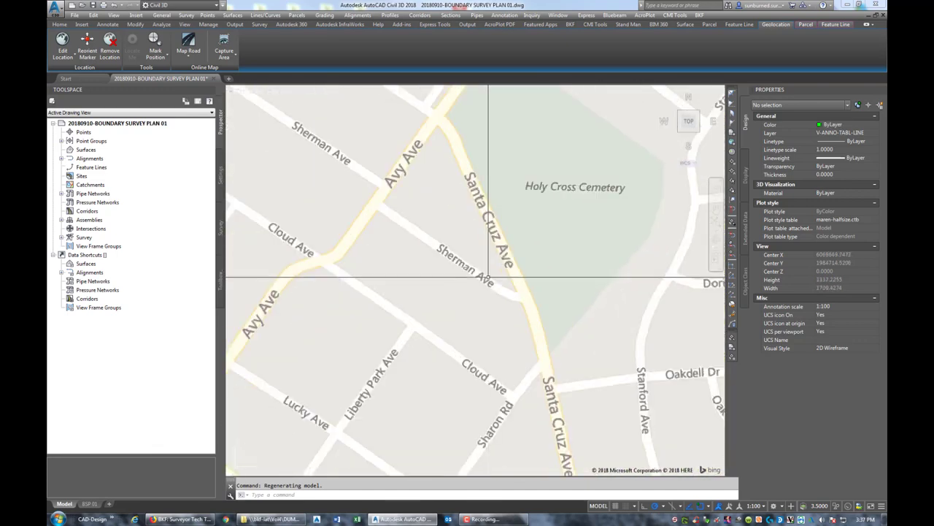
middle_click_drag(450, 194, 474, 241)
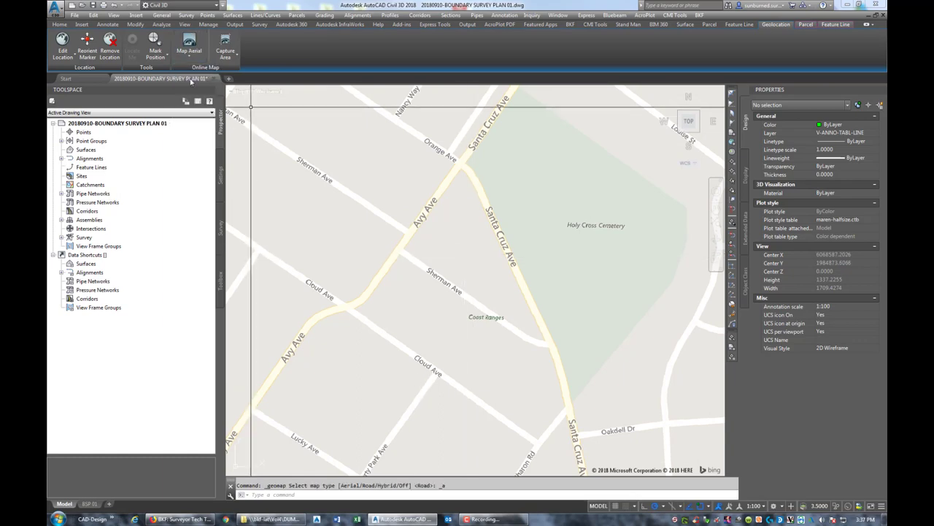
- Switch the online map to Map Aerial and frame the cemetery area
left_click(188, 57)
left_click(183, 75)
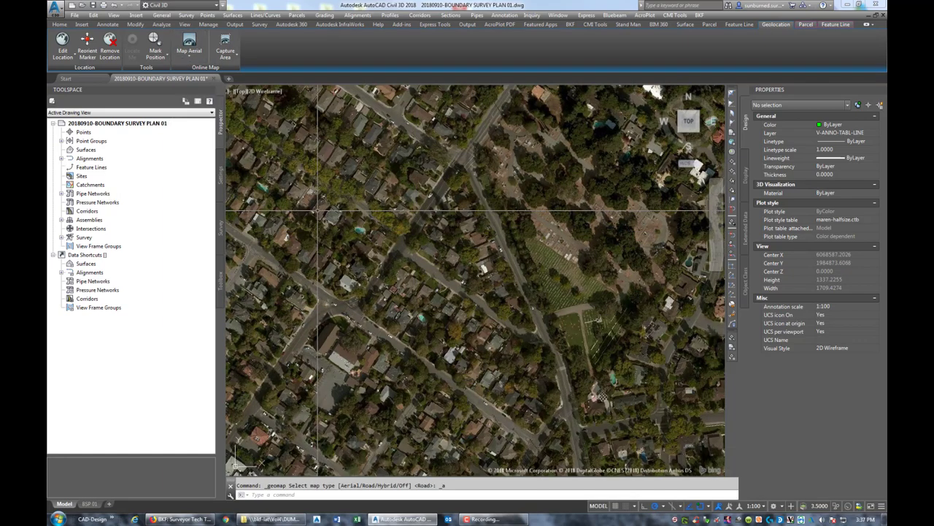
scroll(351, 236, "down", 2)
middle_click_drag(350, 236, 389, 262)
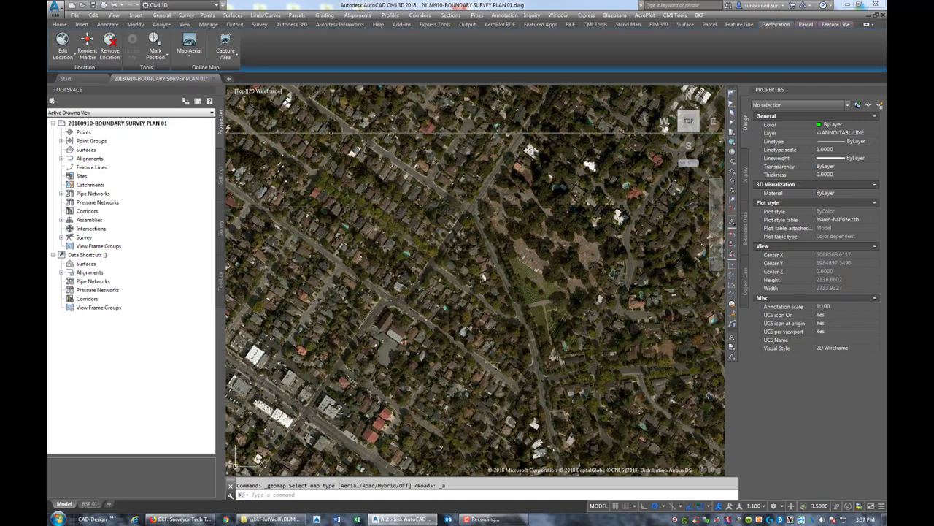
- Capture an aerial image of the site area, then turn the live map off
left_click(225, 43)
left_click(244, 95)
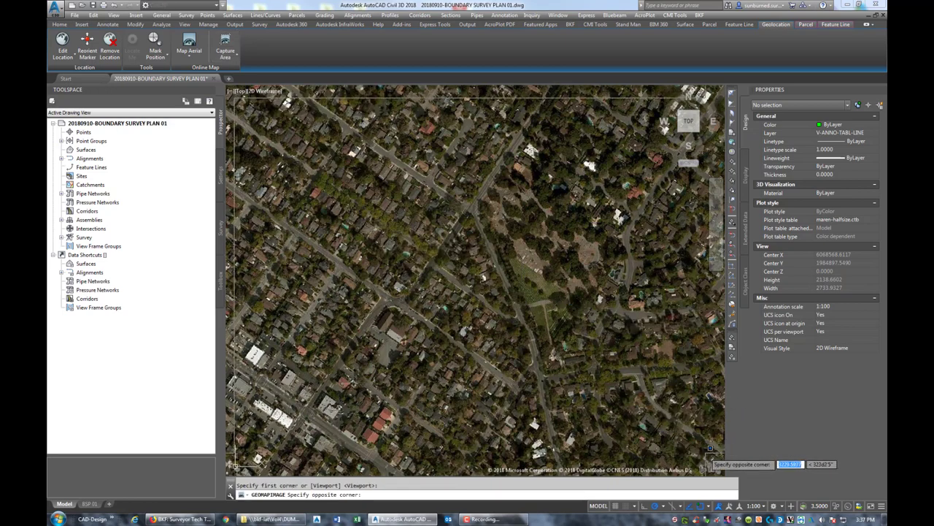
left_click(714, 446)
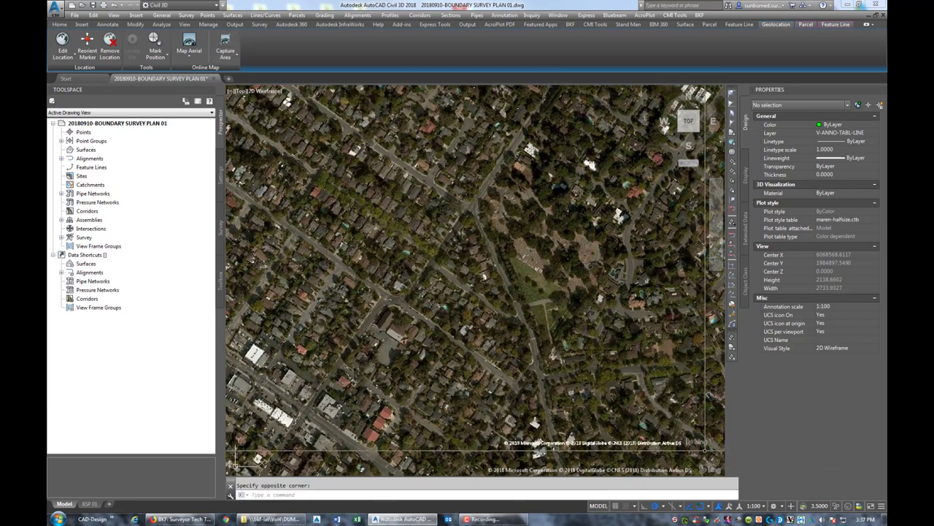
left_click(189, 54)
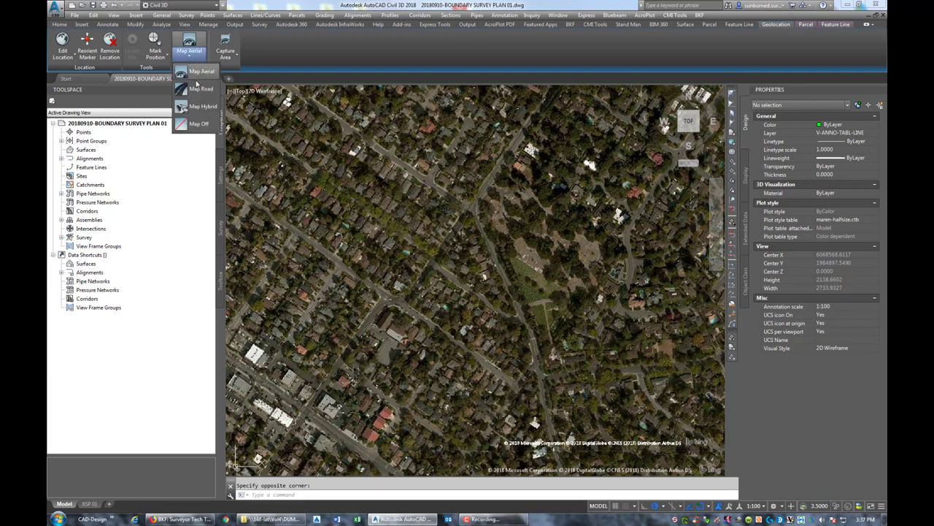
left_click(197, 83)
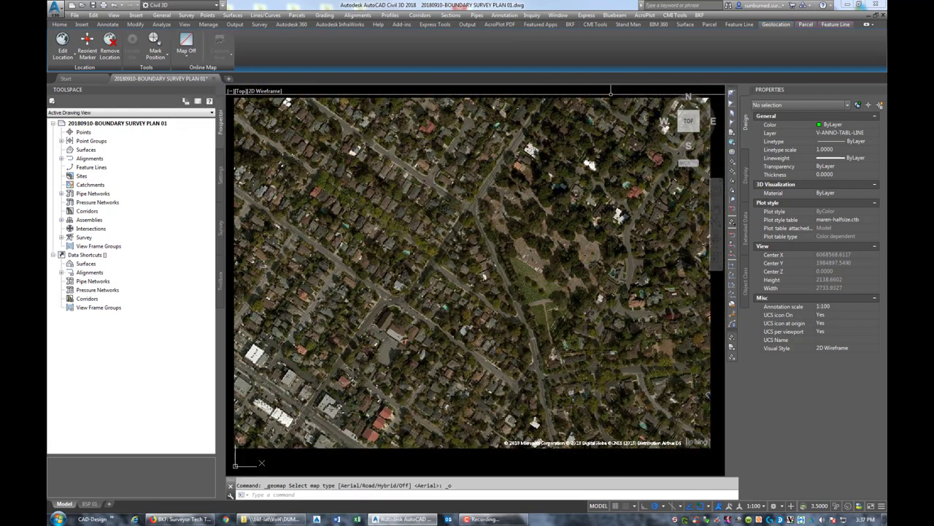
- Put the captured aerial image on layer V-GISD-IMAG
left_click(579, 115)
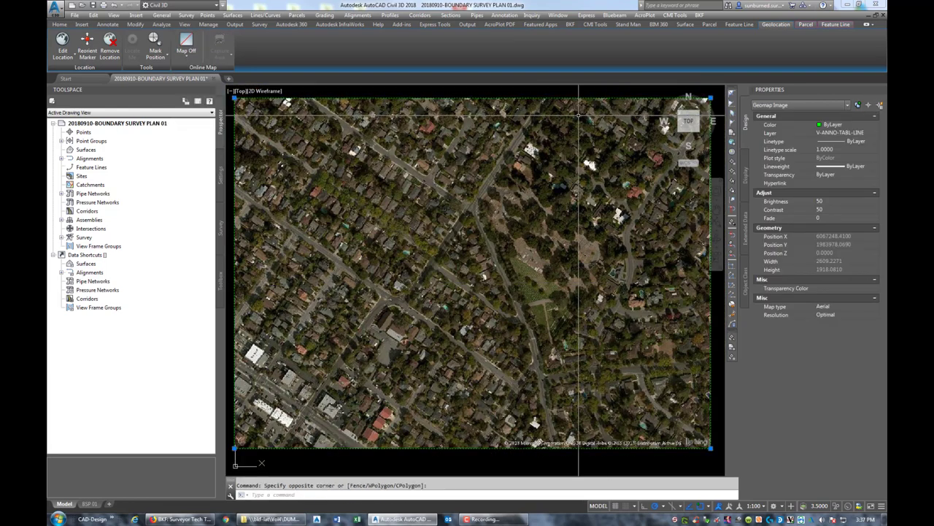
left_click(874, 133)
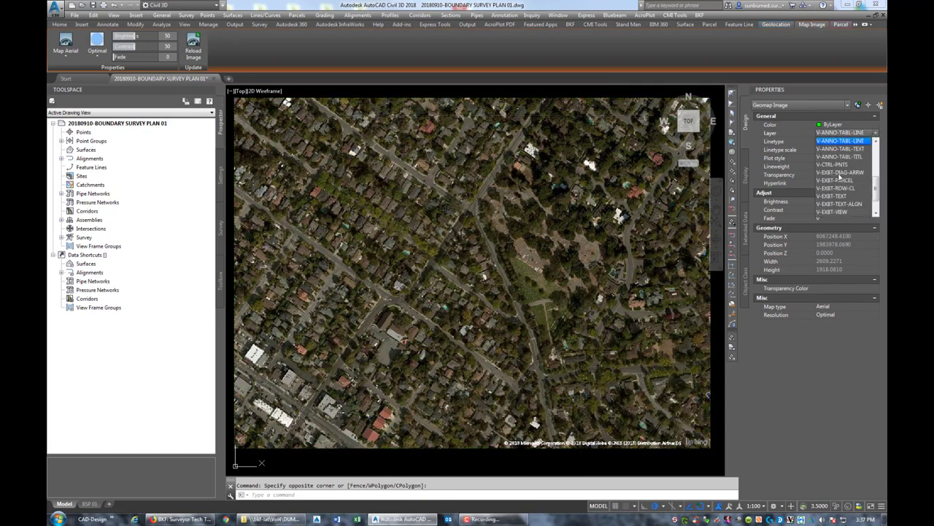
scroll(839, 176, "down", 1)
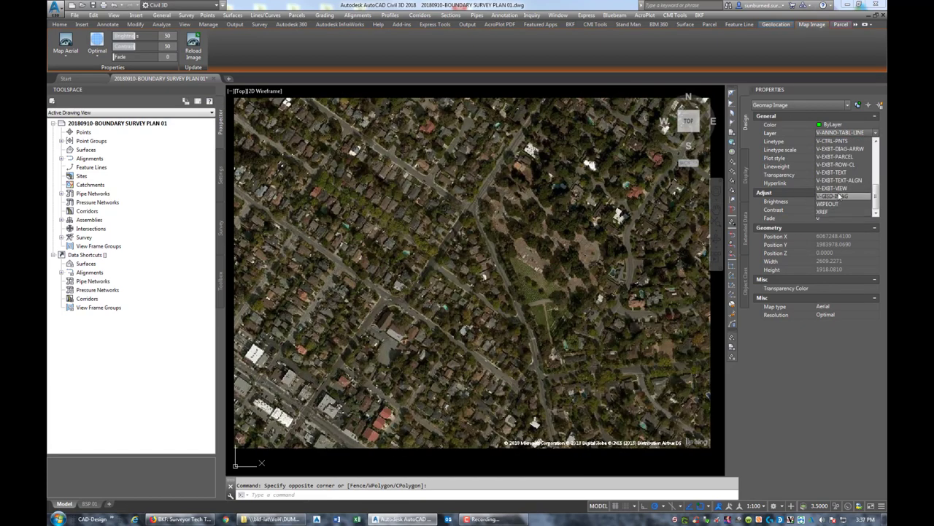
left_click(832, 196)
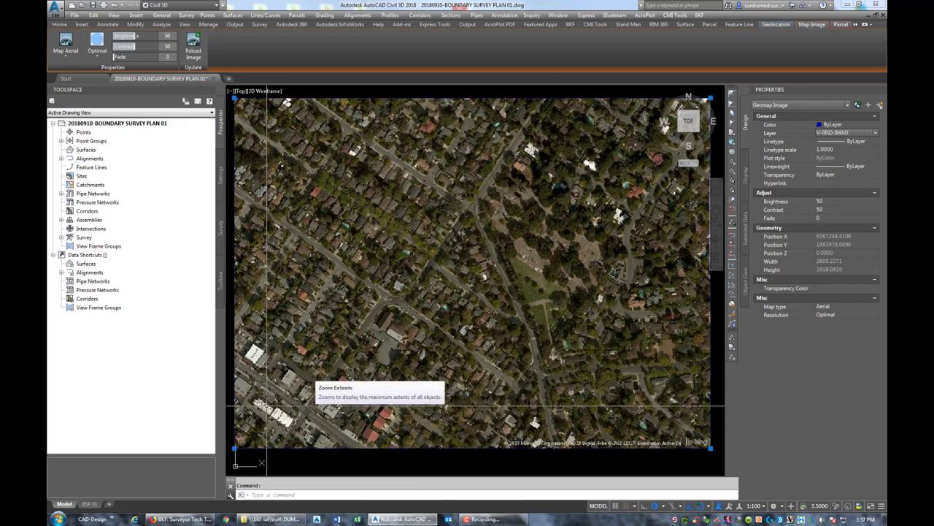
scroll(484, 273, "down", 2)
scroll(333, 336, "down", 2)
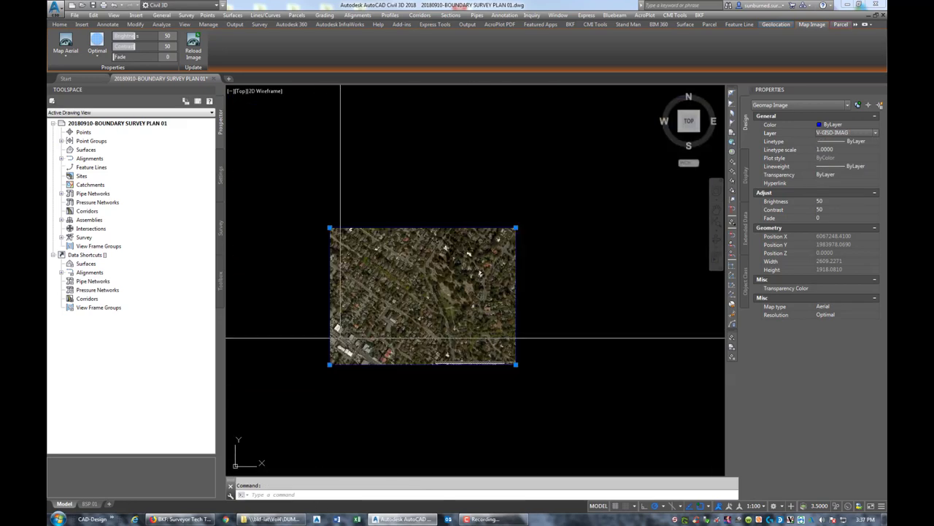
key("Escape")
- On the BSP 01 sheet, activate the viewport, zoom out, and apply a 1/100 scale
left_click(90, 504)
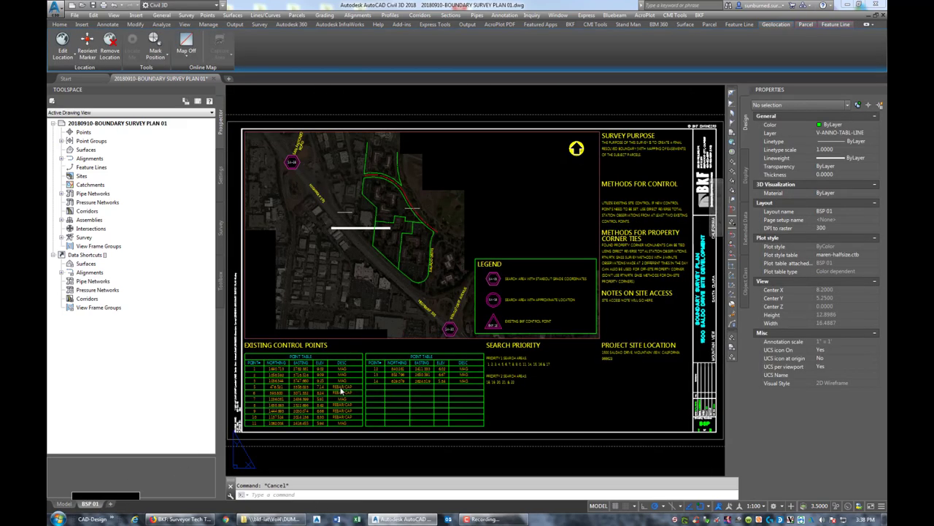
double_click(334, 300)
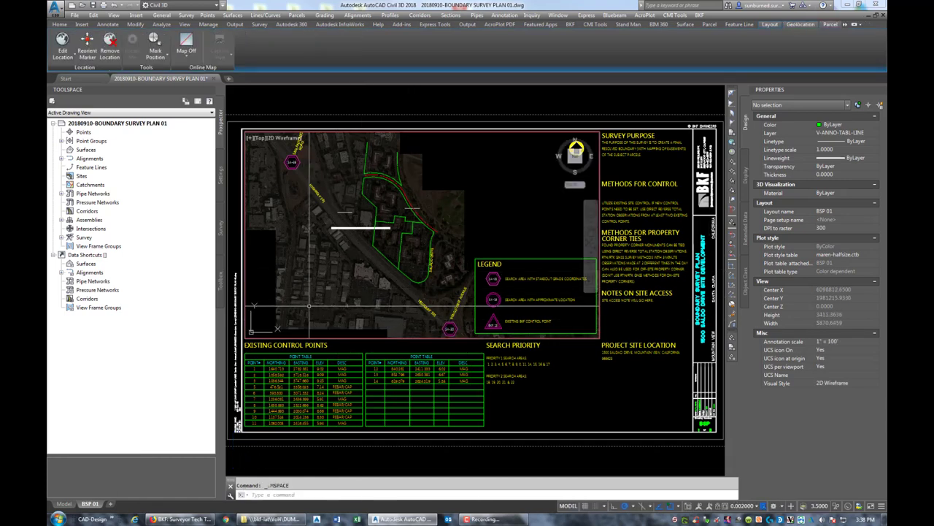
middle_click(363, 294)
middle_click(362, 294)
middle_click_drag(356, 215, 464, 218)
scroll(378, 198, "up", 10)
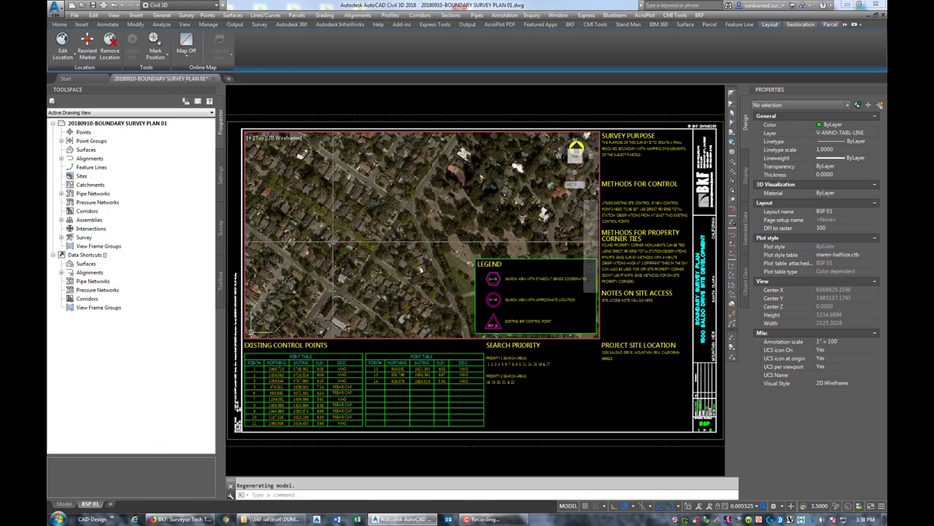
scroll(333, 241, "down", 3)
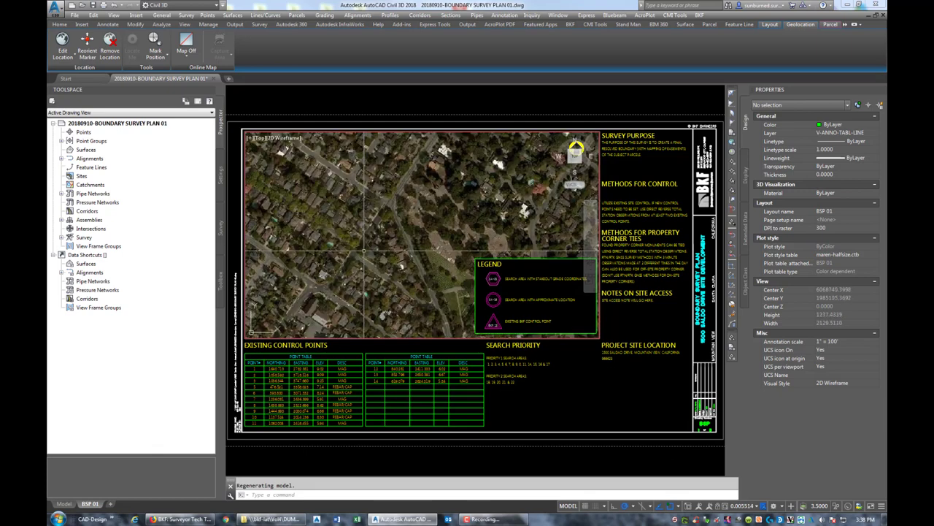
key("Return")
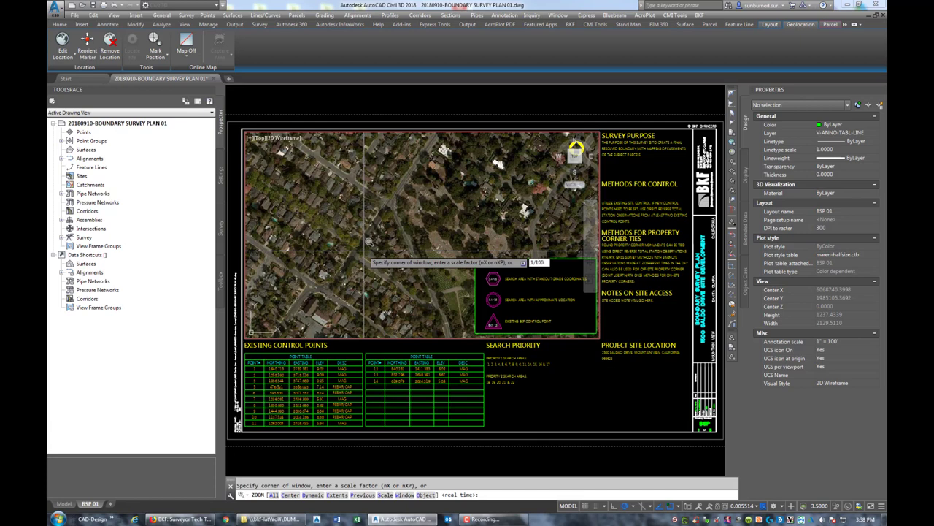
key("Return")
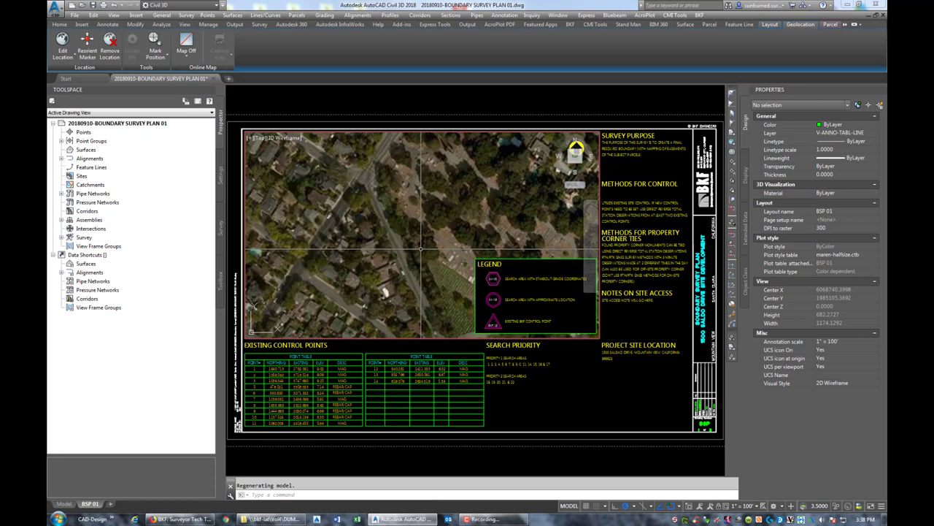
middle_click_drag(423, 273, 417, 237)
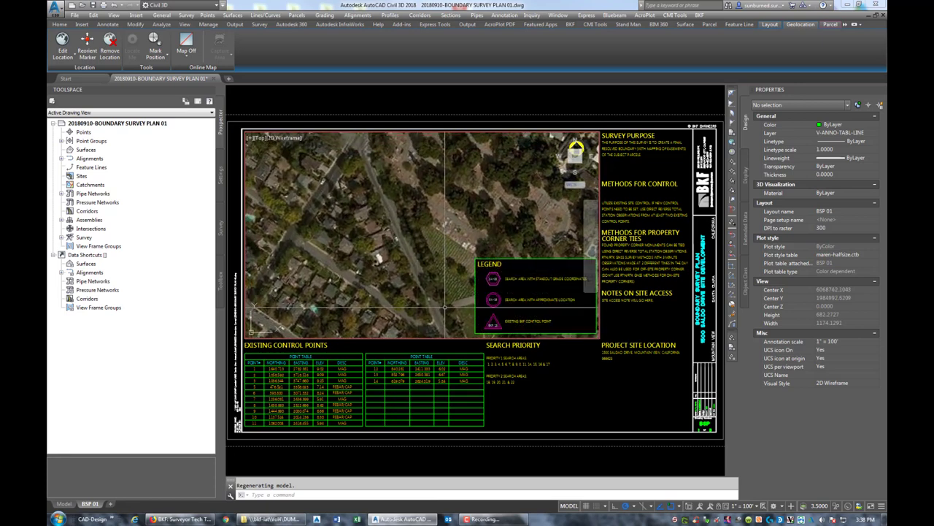
scroll(348, 256, "up", 1)
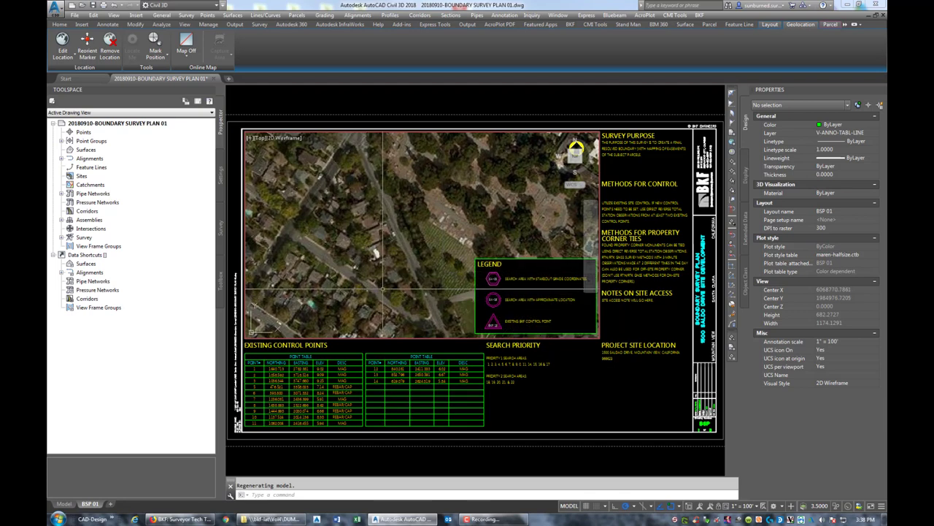
- Zoom the viewport to 1/200xp, recentre the aerial map, and return to paper space
type("z")
key("Return")
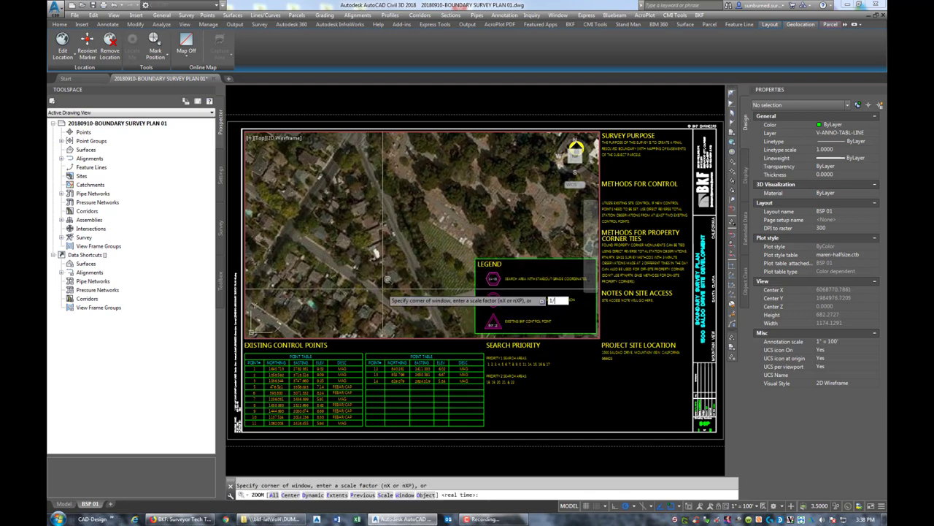
type("1/200xp")
key("Return")
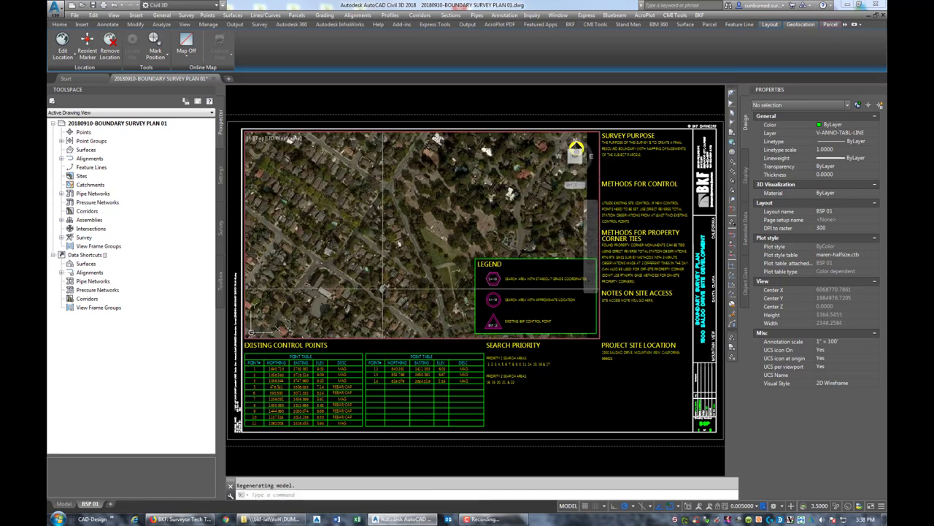
middle_click_drag(381, 284, 356, 265)
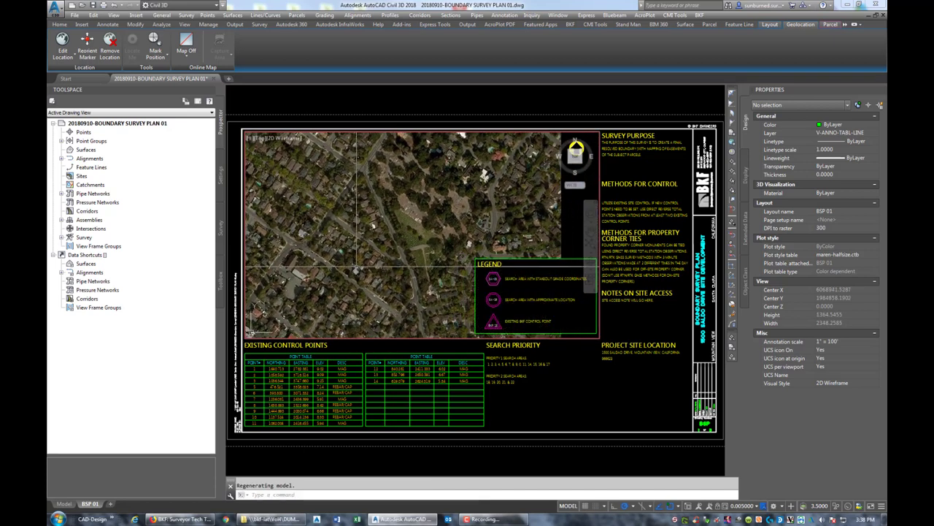
double_click(578, 423)
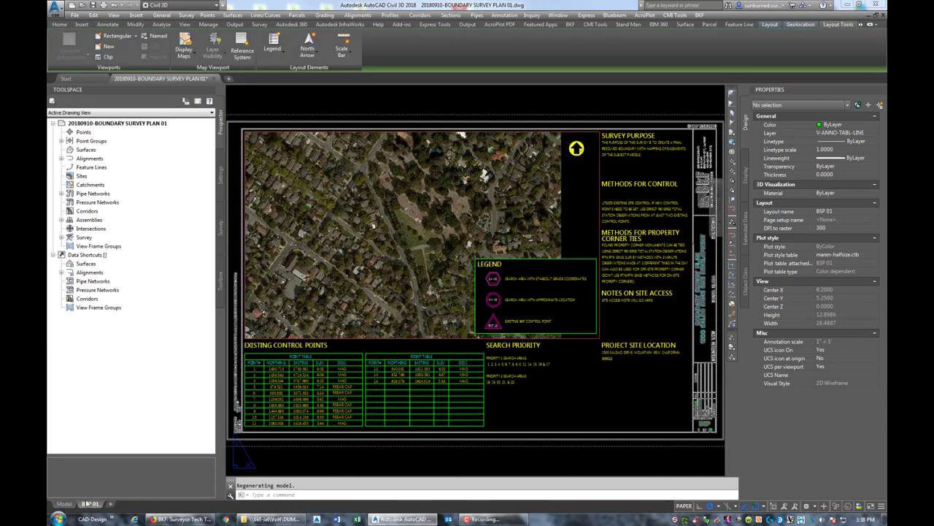
- Zoom in on the HIGHWAY 101 label area in model space
left_click(65, 503)
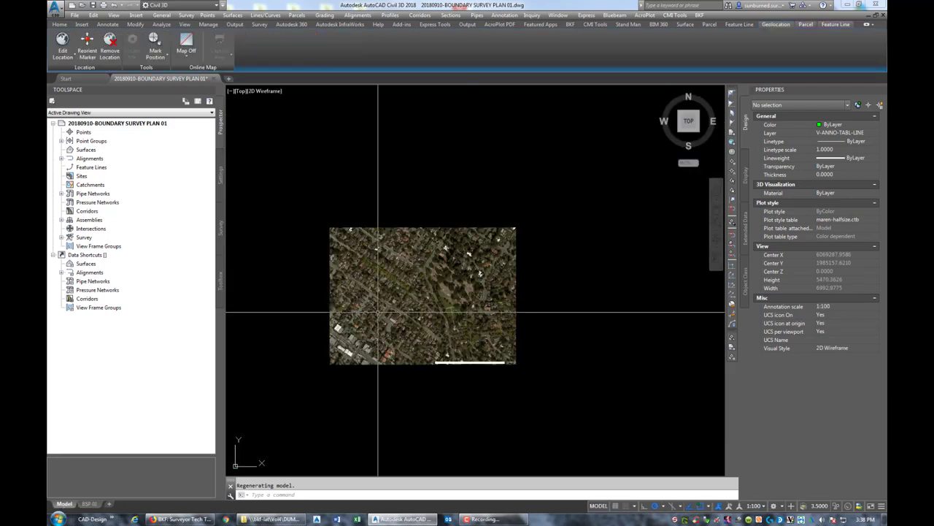
scroll(376, 327, "down", 2)
scroll(392, 309, "down", 5)
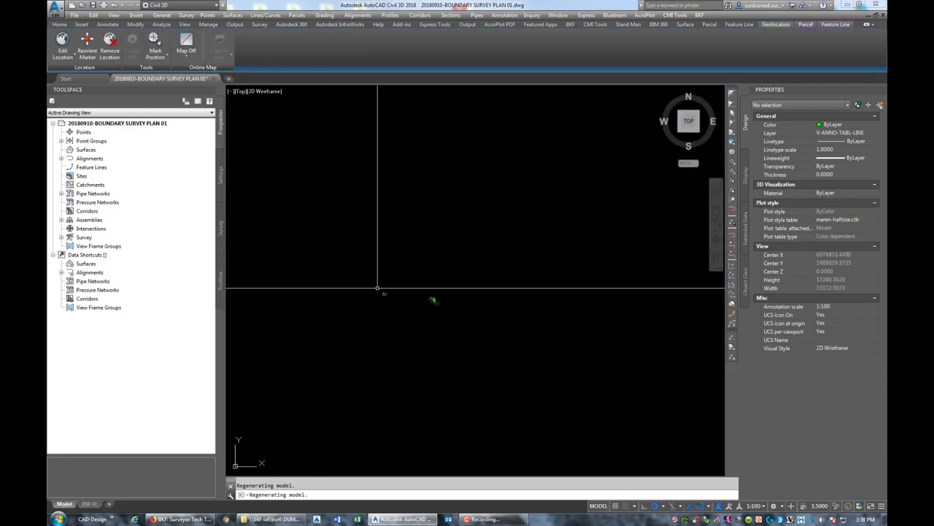
scroll(536, 296, "up", 8)
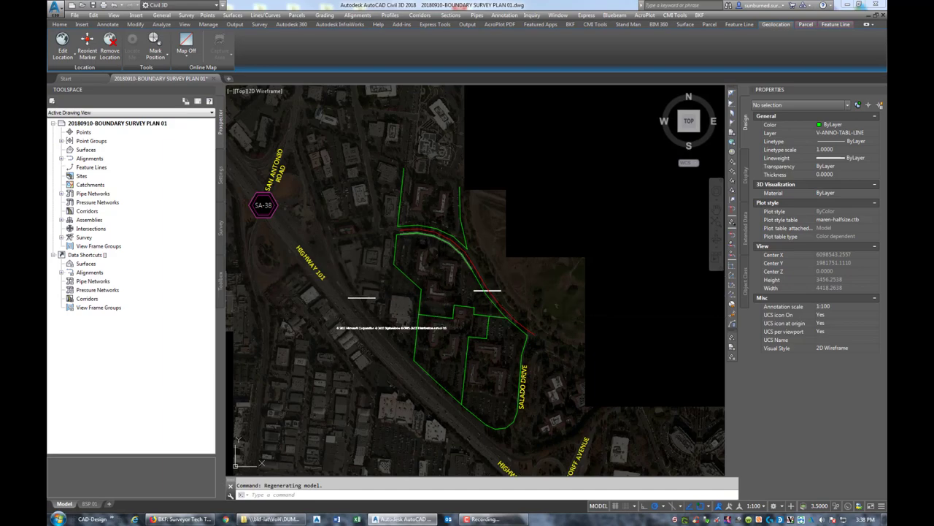
scroll(430, 231, "down", 2)
scroll(327, 204, "up", 2)
scroll(398, 262, "down", 2)
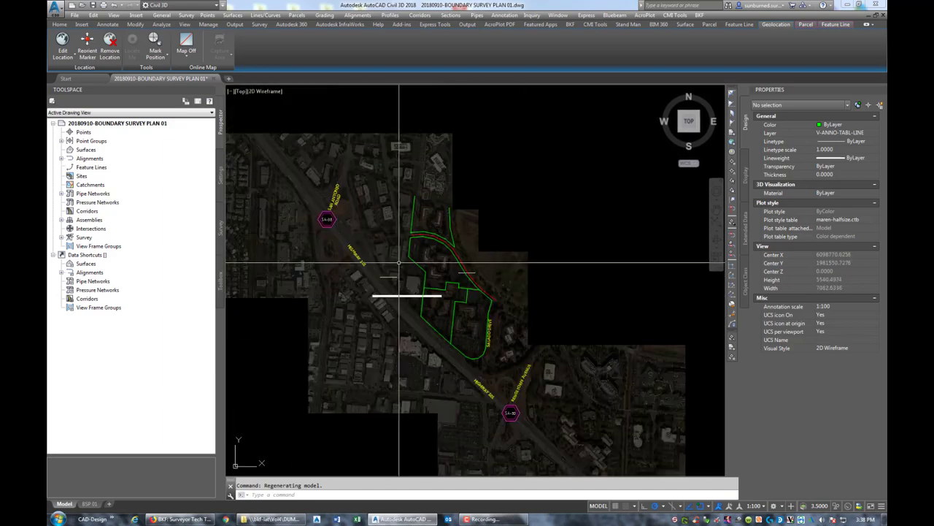
left_click(351, 254)
key("Escape")
scroll(354, 250, "up", 3)
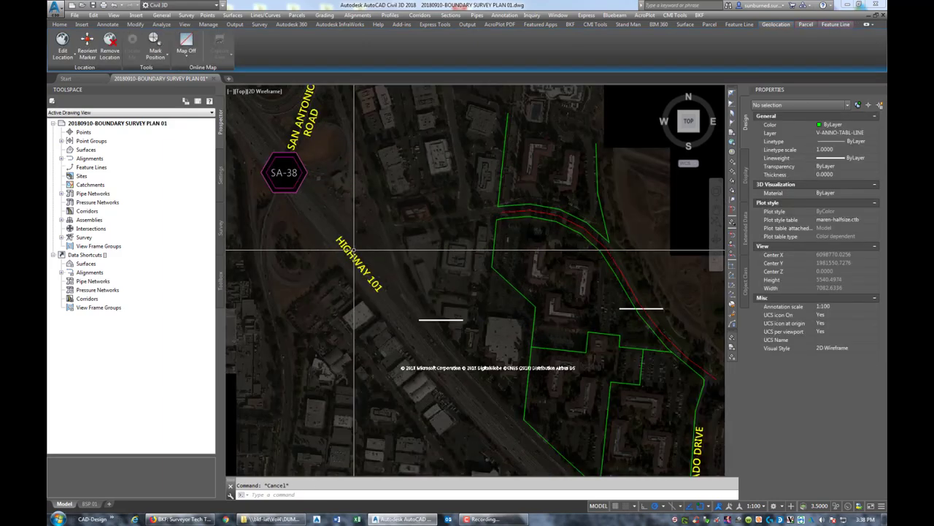
scroll(354, 250, "up", 2)
- Grip-move the HIGHWAY 101 label onto the residential street
left_click(363, 269)
left_click(363, 269)
scroll(436, 281, "down", 3)
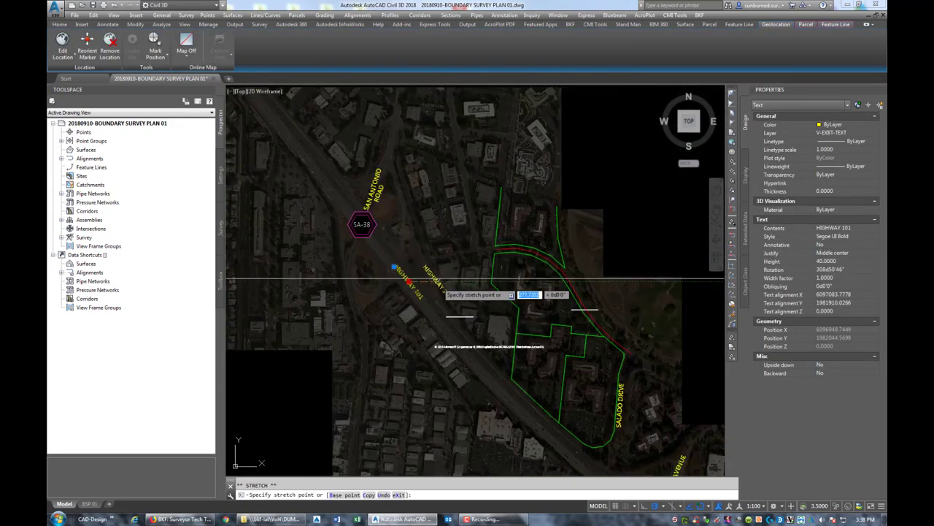
scroll(436, 280, "down", 5)
scroll(636, 282, "down", 3)
scroll(407, 269, "down", 2)
scroll(407, 269, "up", 9)
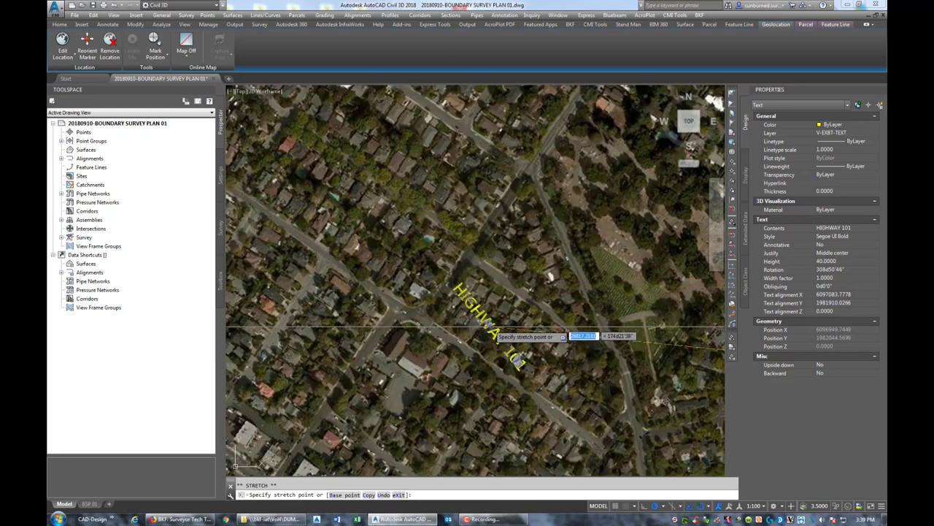
left_click(493, 329)
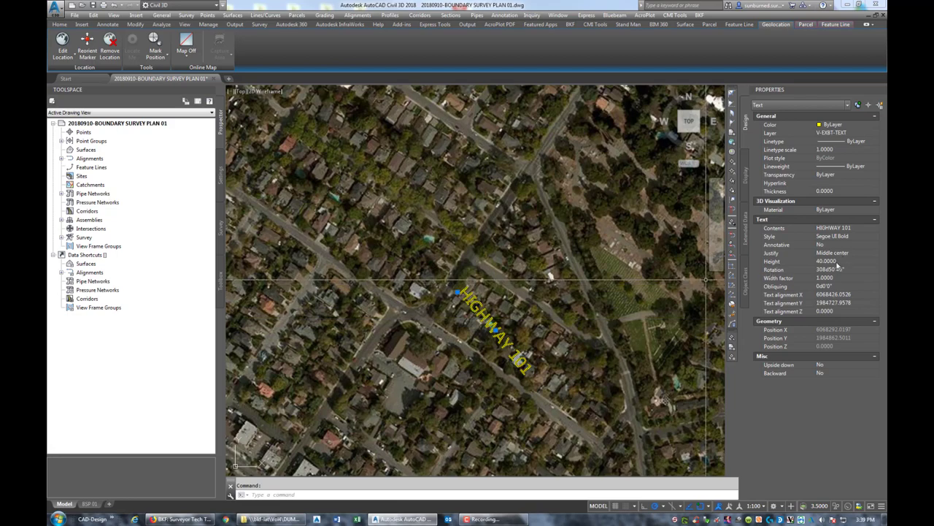
- Reduce the HIGHWAY 101 label's text height to 20
left_click(837, 262)
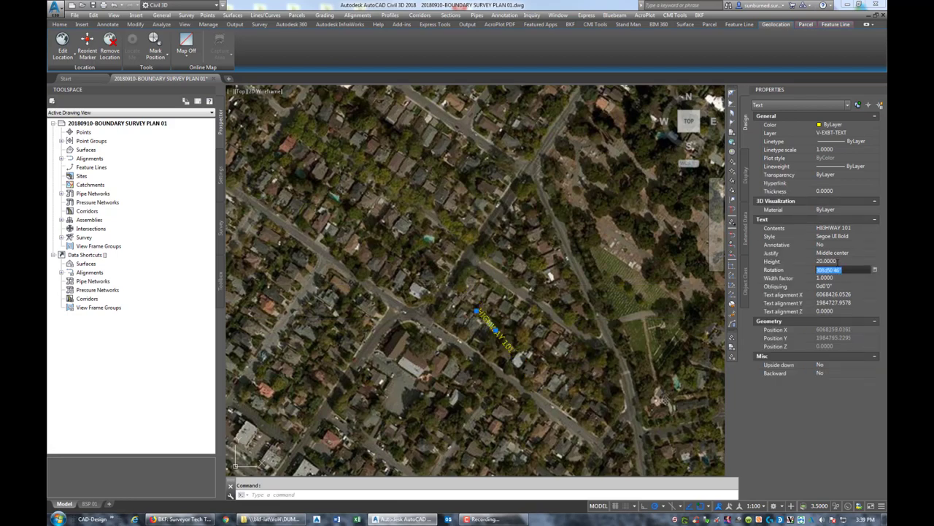
key("Escape")
scroll(519, 307, "up", 3)
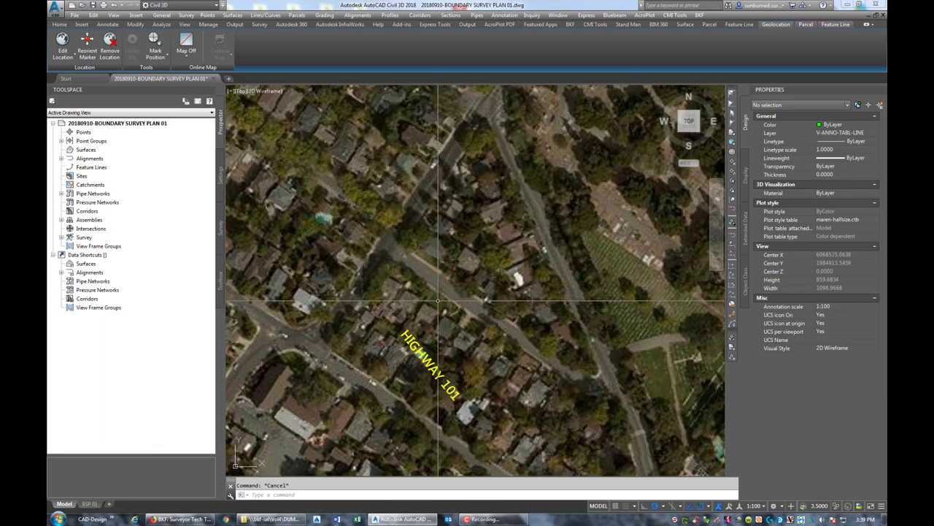
- Trace the three streets around the triangular block with a PL polyline
type("pl")
key("Return")
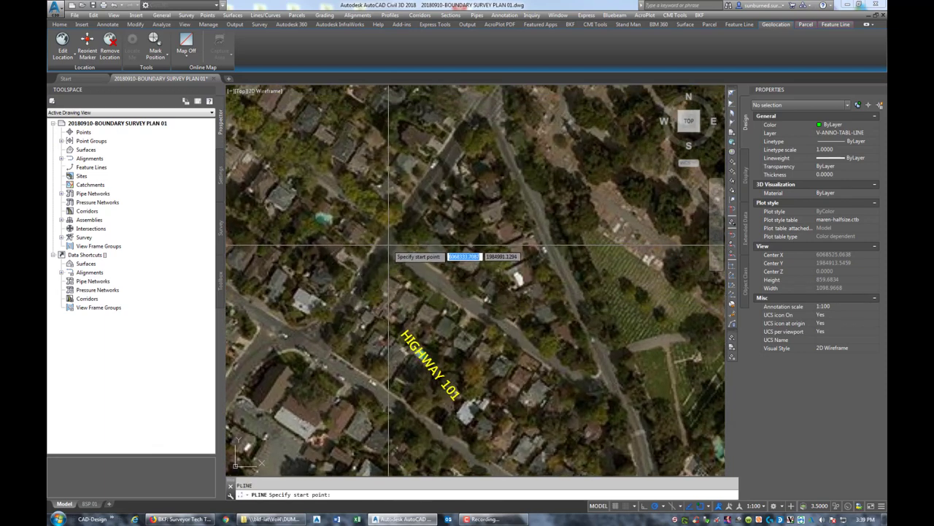
left_click(388, 244)
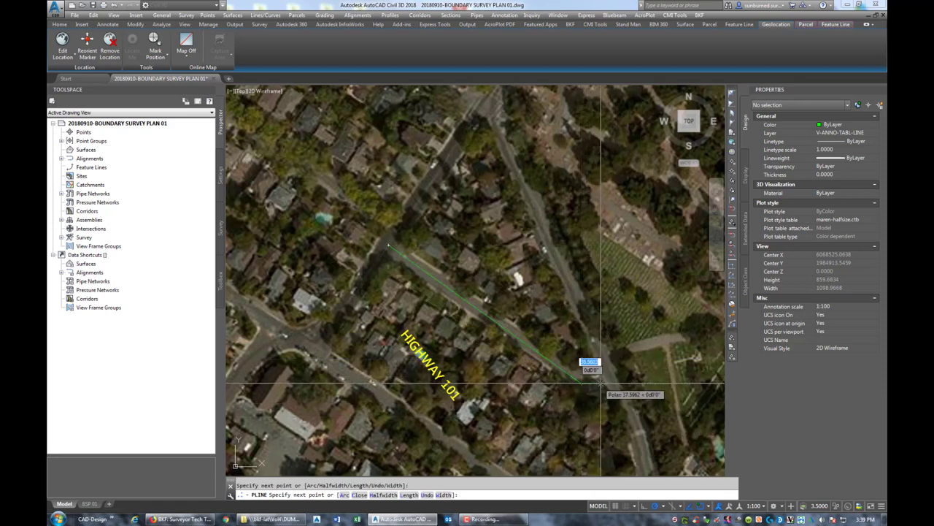
left_click(575, 384)
scroll(609, 381, "up", 3)
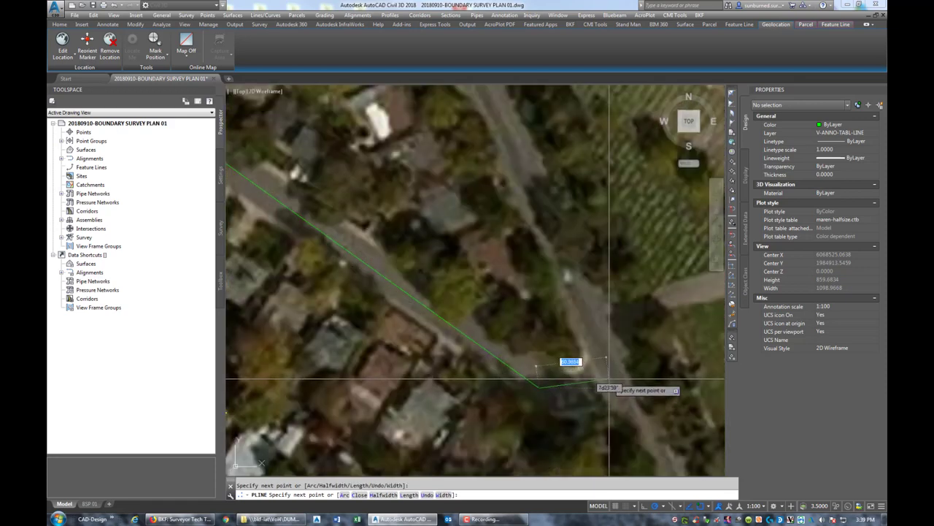
scroll(577, 344, "down", 4)
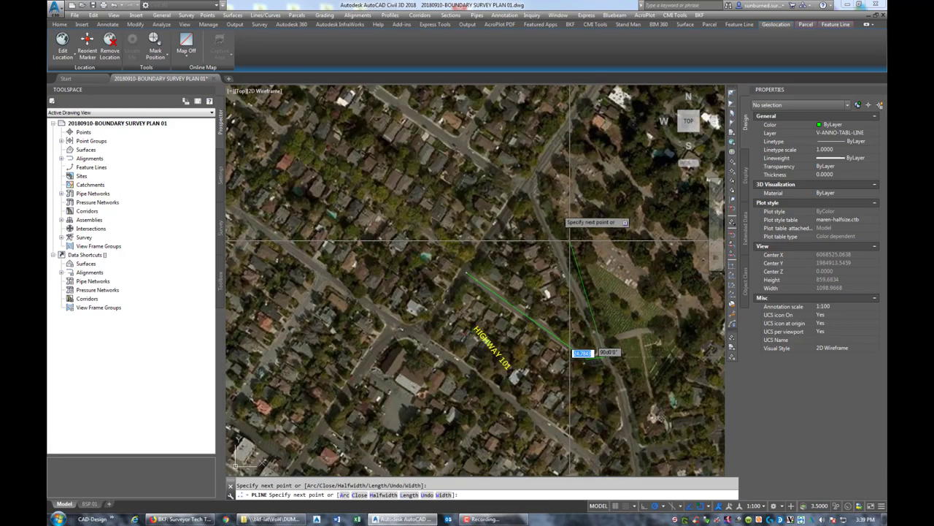
scroll(533, 198, "up", 2)
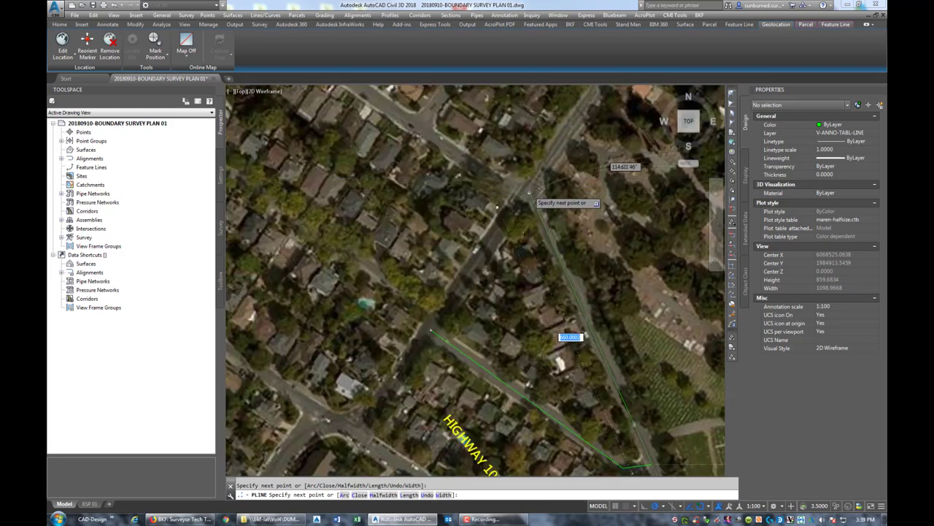
scroll(527, 189, "up", 3)
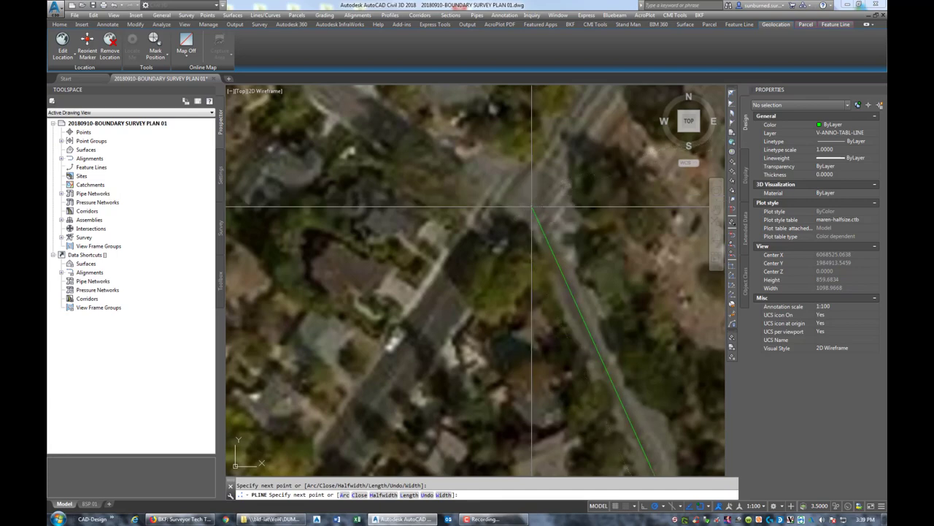
left_click(532, 208)
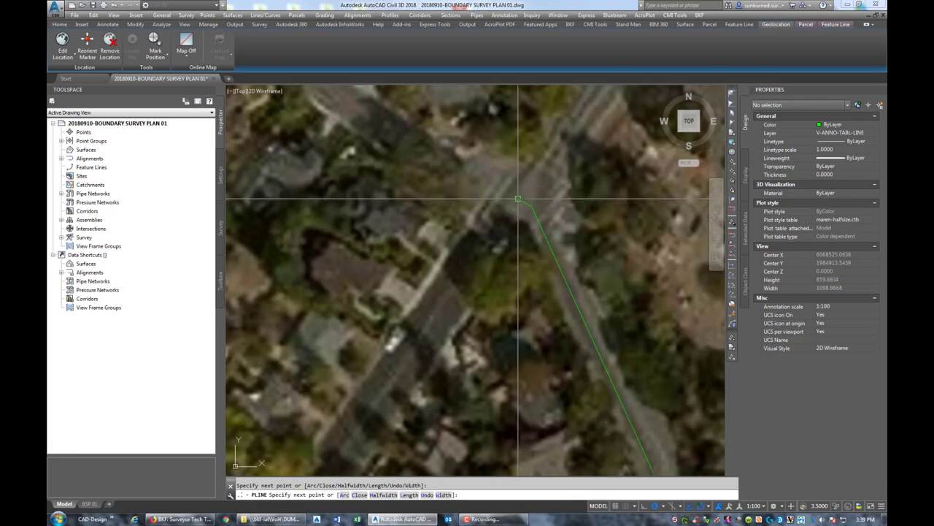
scroll(517, 199, "down", 4)
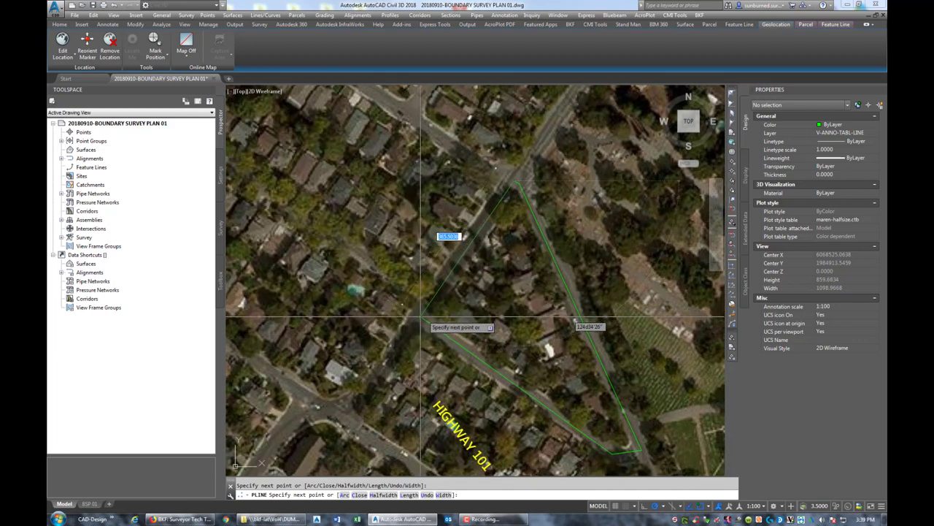
- Close the block polyline and put it on layer V-EXBT-PARCEL
left_click(421, 317)
key("Return")
left_click(436, 283)
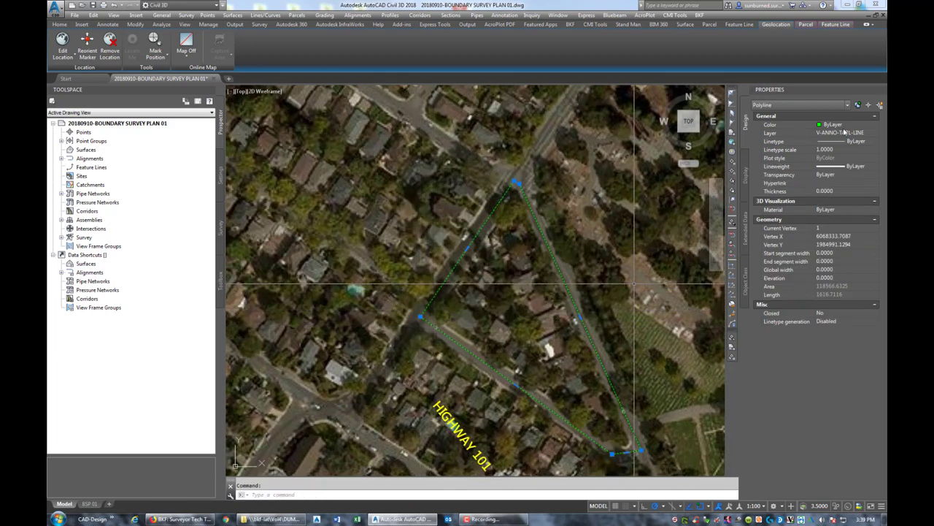
left_click(868, 135)
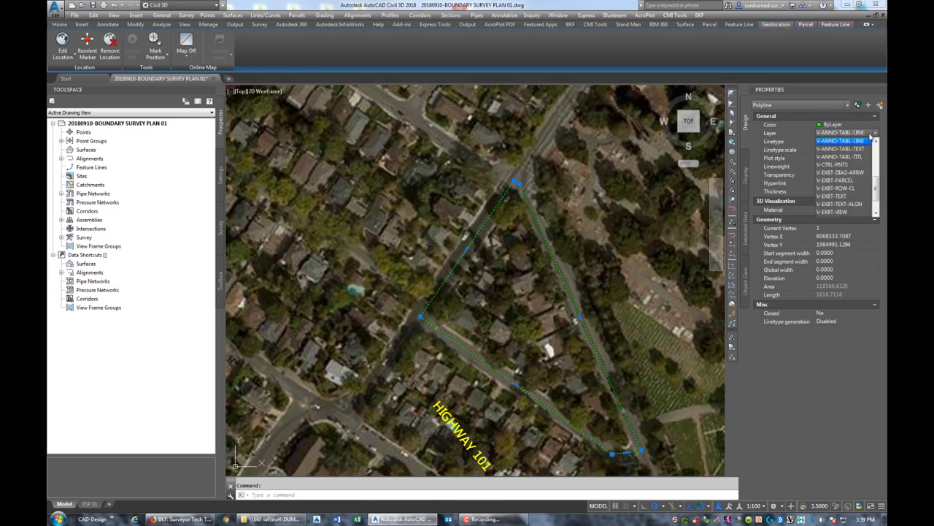
left_click(839, 180)
key("Escape")
- Rotate the HIGHWAY 101 label with TORIENT to follow the road, then start repositioning it
middle_click_drag(478, 453, 474, 364)
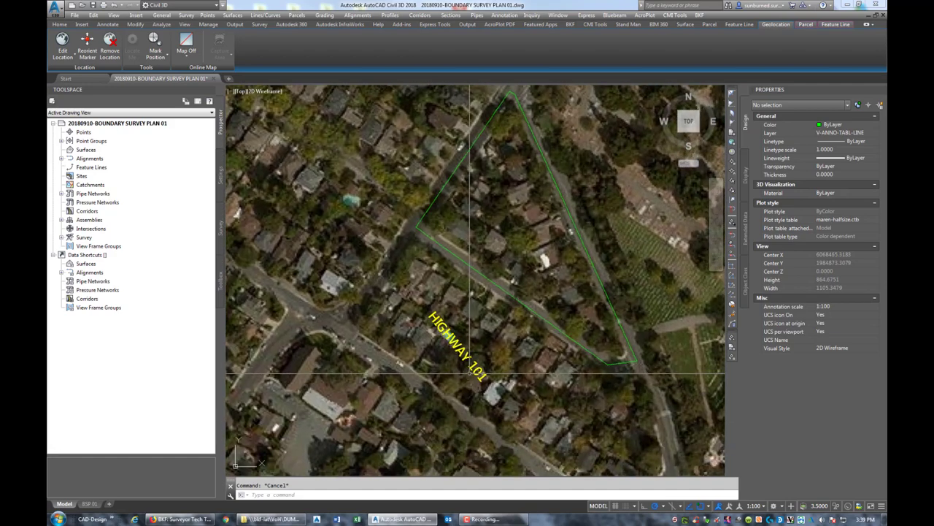
left_click(474, 363)
left_click(459, 349)
key("Escape")
type("torient")
key("Return")
key("Return")
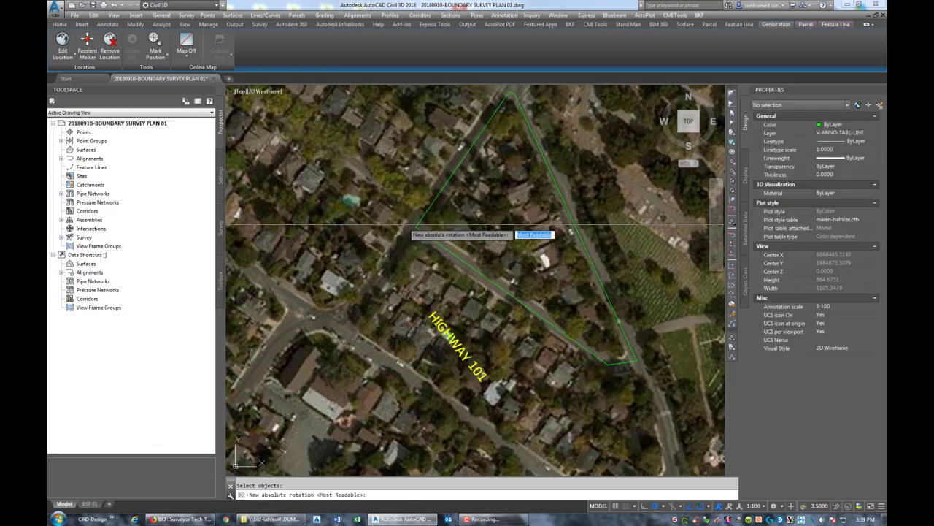
left_click(417, 229)
left_click(632, 359)
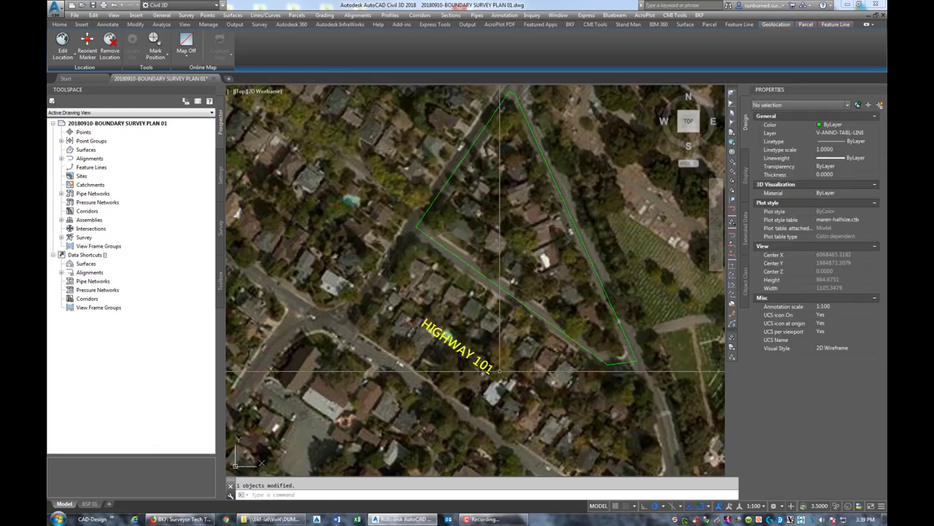
left_click(456, 343)
left_click(456, 343)
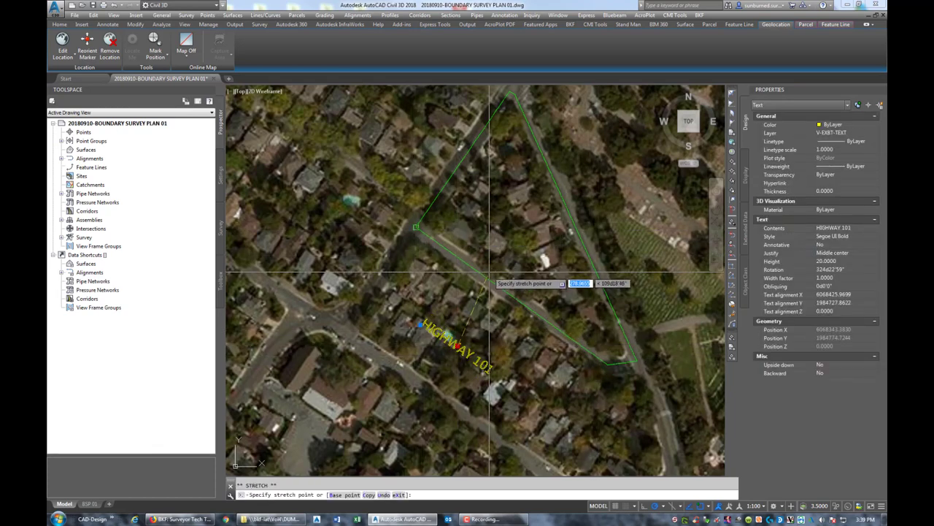
scroll(504, 283, "up", 5)
- Change the HIGHWAY 101 label text to SHERMAN AVENUE along the southwest road
left_click(524, 284)
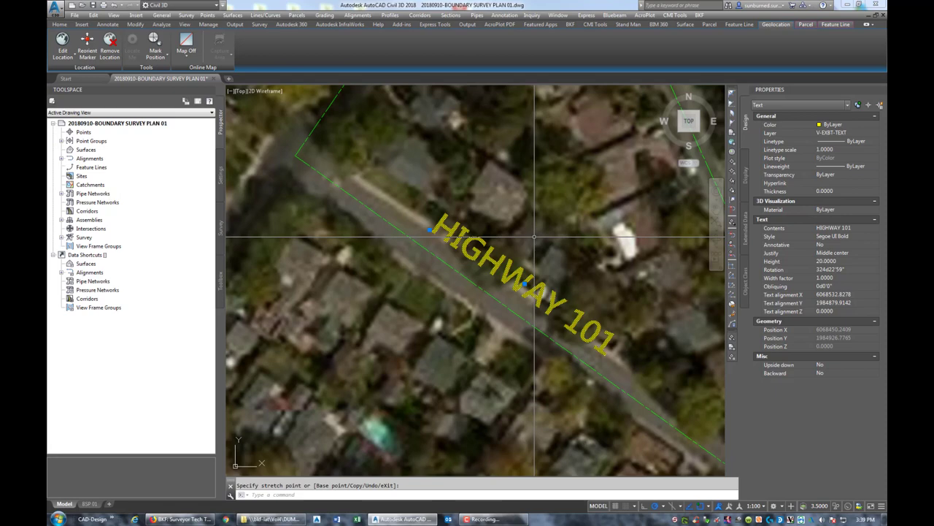
key("Escape")
key("Escape")
double_click(515, 281)
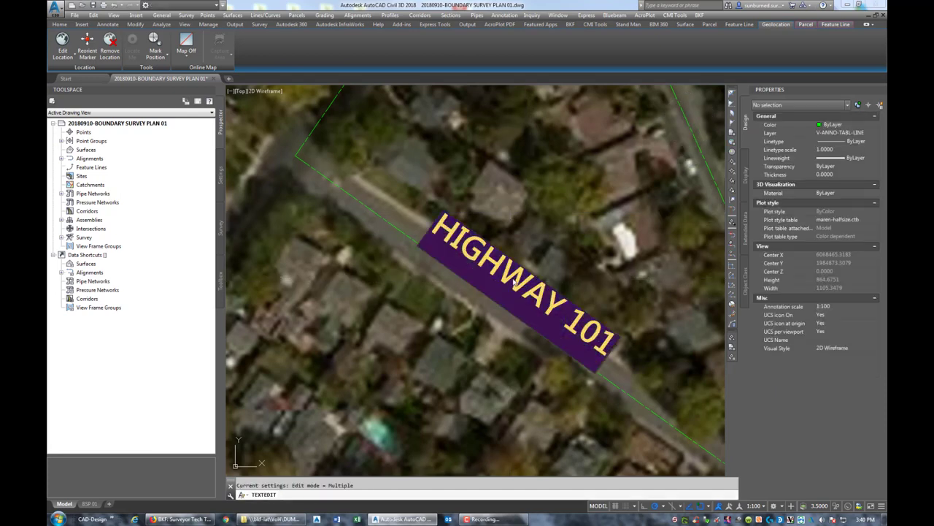
type("sh")
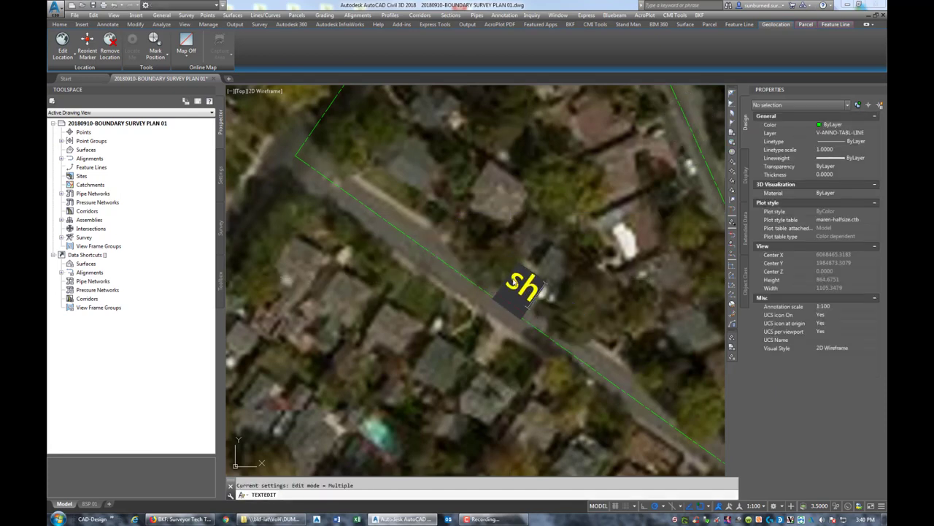
type("erHERMAN")
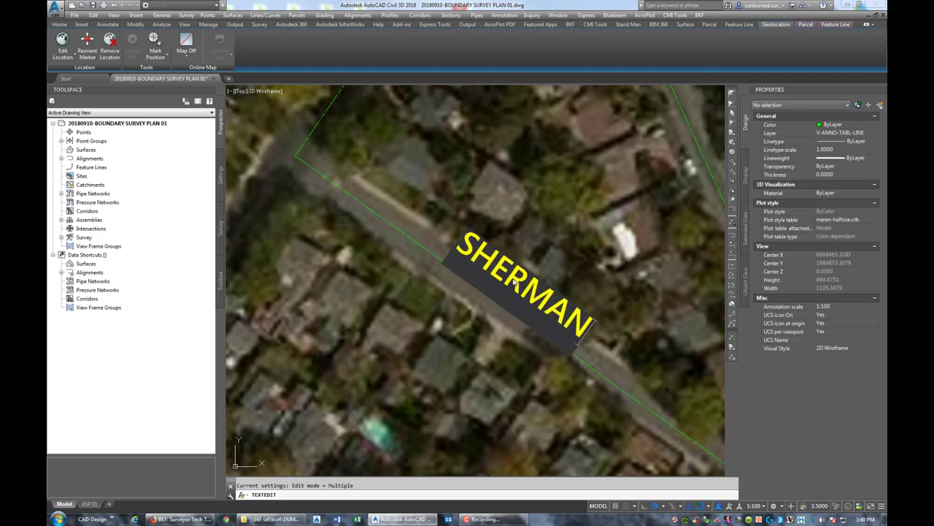
type(" AVEMNU")
key("BackSpace")
key("BackSpace")
key("BackSpace")
type("NUE")
left_click(515, 237)
scroll(504, 263, "down", 4)
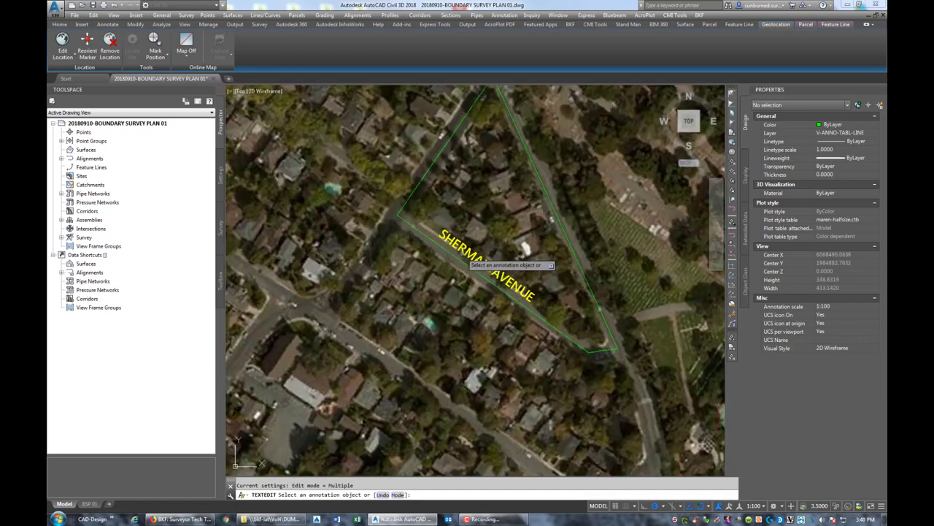
- Copy the SHERMAN AVENUE label onto the eastern road
key("Escape")
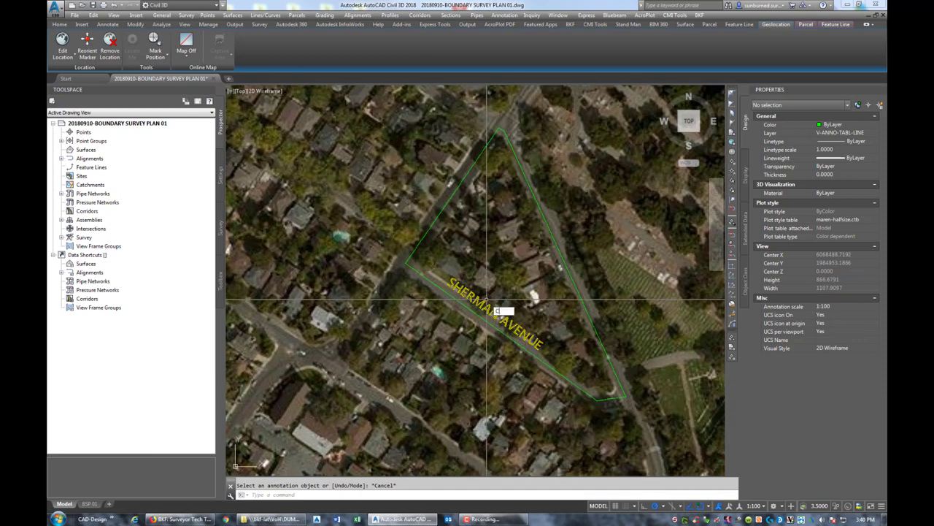
type("co")
key("Return")
left_click(491, 313)
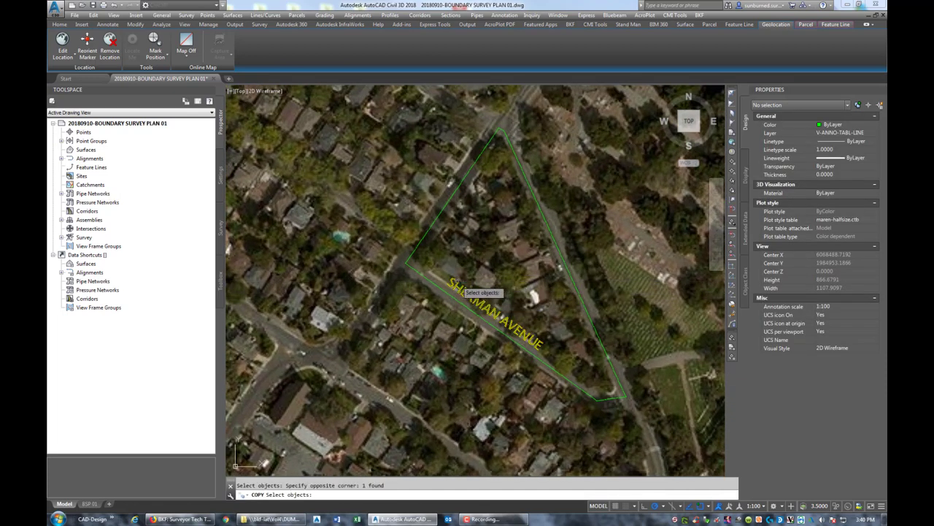
key("Return")
left_click(447, 288)
left_click(572, 215)
key("Escape")
- Align the copied label with the eastern boundary edge using TORIENT and place it beside the line
type("TORIENT")
key("Return")
key("Return")
left_click(500, 132)
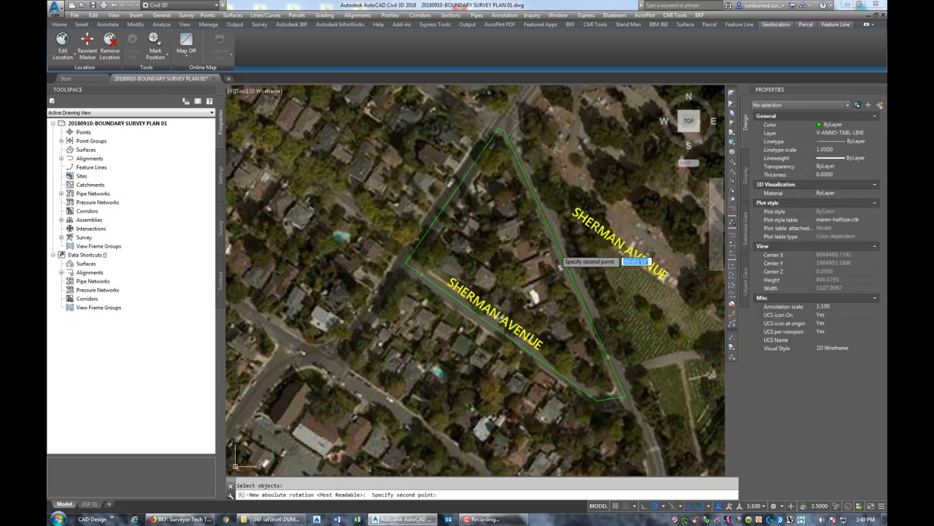
left_click(624, 398)
left_click(617, 241)
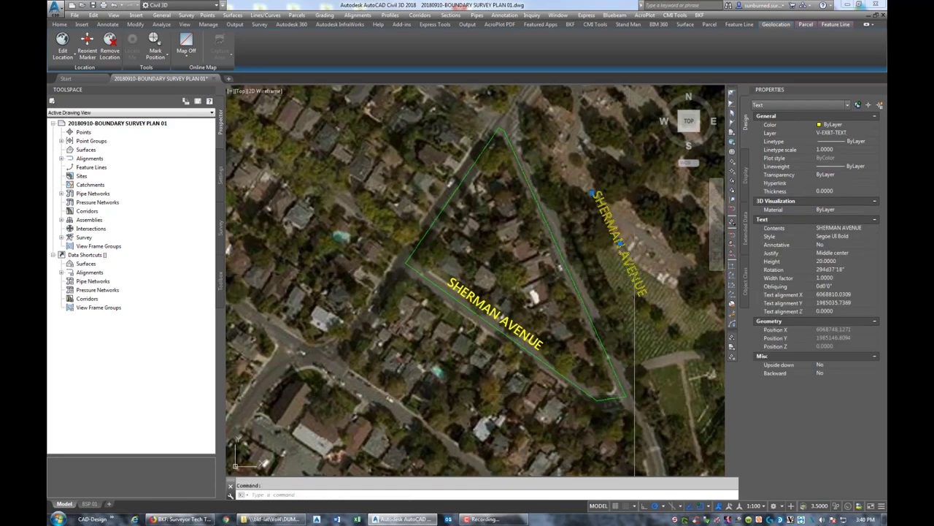
left_click(618, 240)
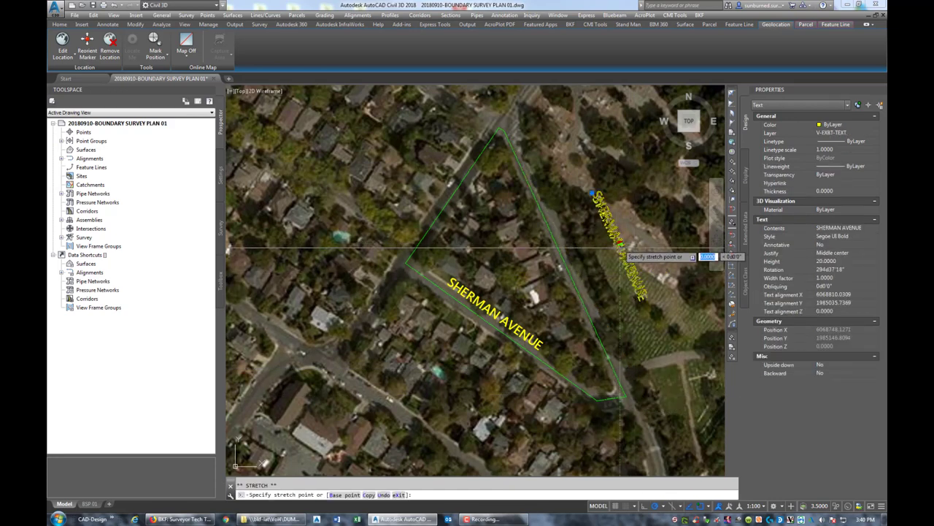
left_click(579, 256)
key("Escape")
- Retype the copied label as SANTA CRUZ AVENUE
double_click(579, 255)
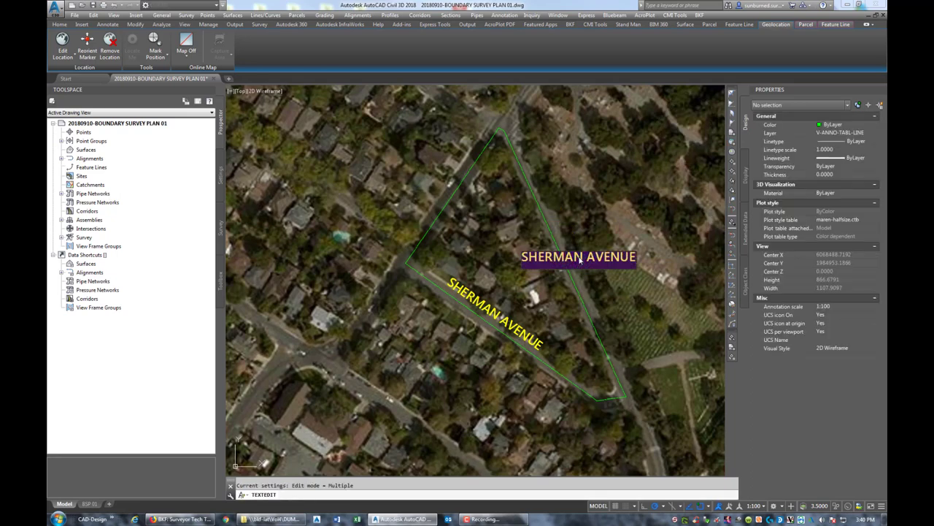
type("S")
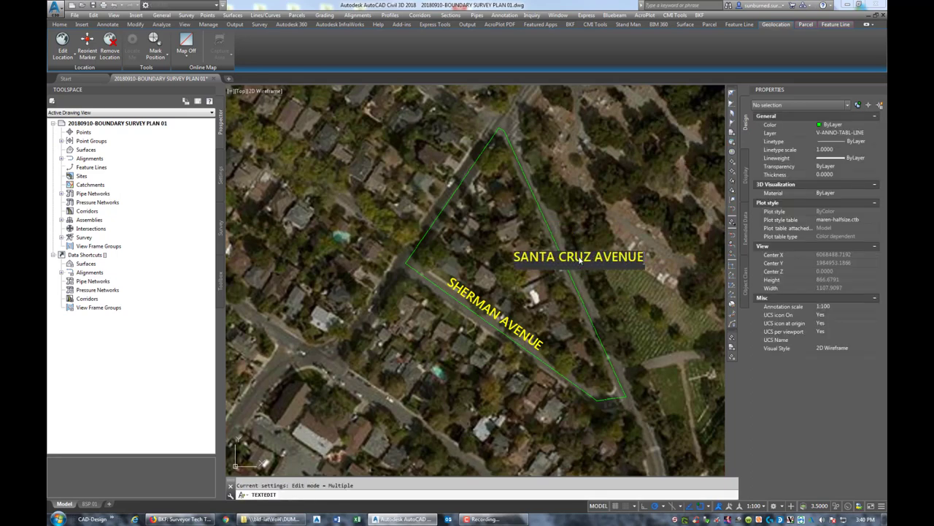
left_click(606, 312)
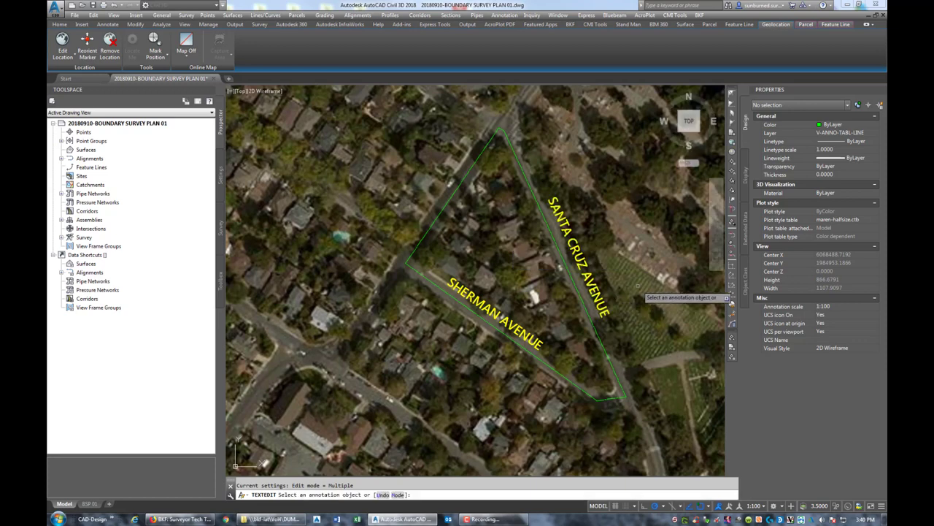
key("Escape")
type("co")
key("Return")
- Copy the SANTA CRUZ AVENUE label onto the road to the lower left of the boundary
left_click(580, 259)
key("Return")
left_click(543, 193)
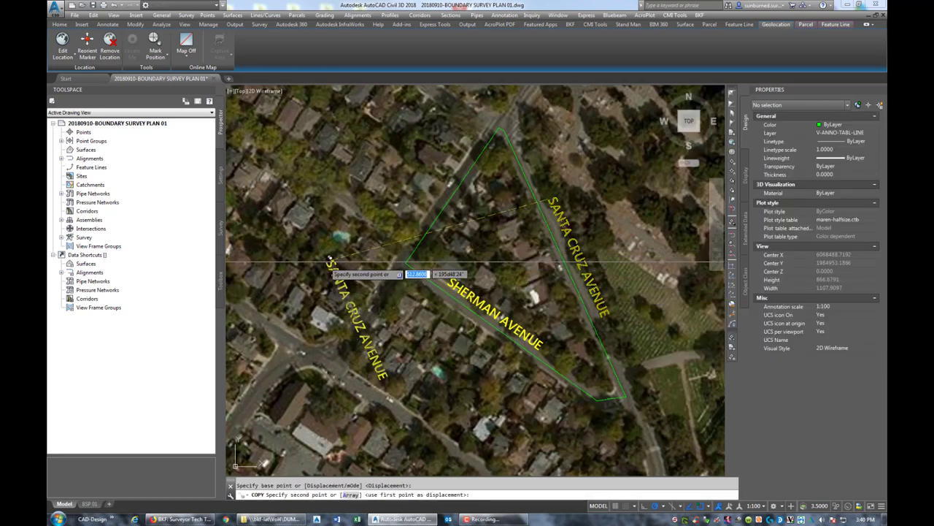
left_click(321, 254)
middle_click_drag(381, 153, 480, 306)
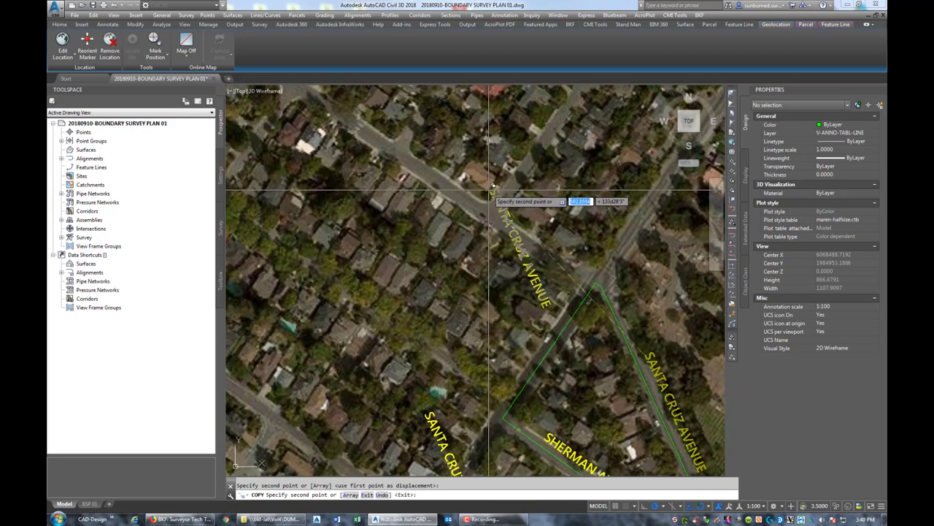
key("Escape")
middle_click_drag(436, 362, 423, 196)
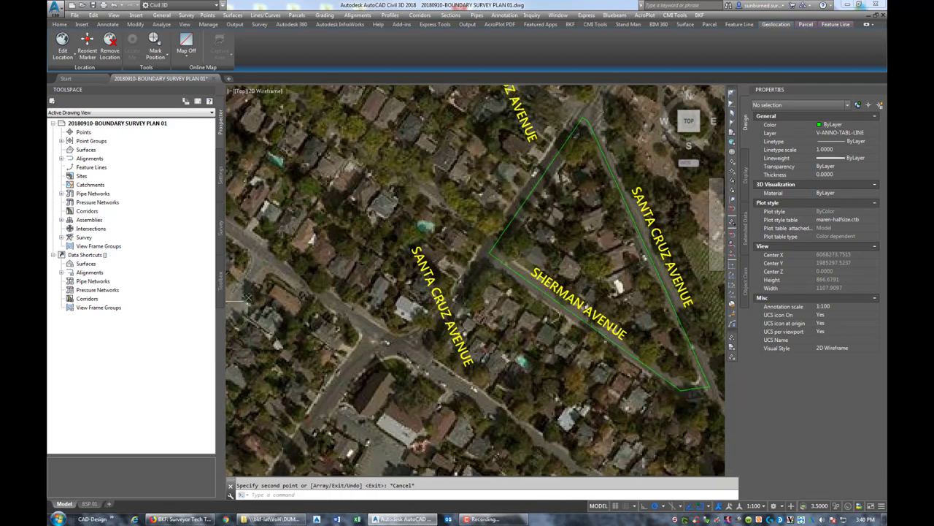
- Change the lower-left copy's text from SANTA CRUZ to AVY AVENUE
left_click(442, 306)
double_click(442, 306)
left_click(457, 307)
type("A")
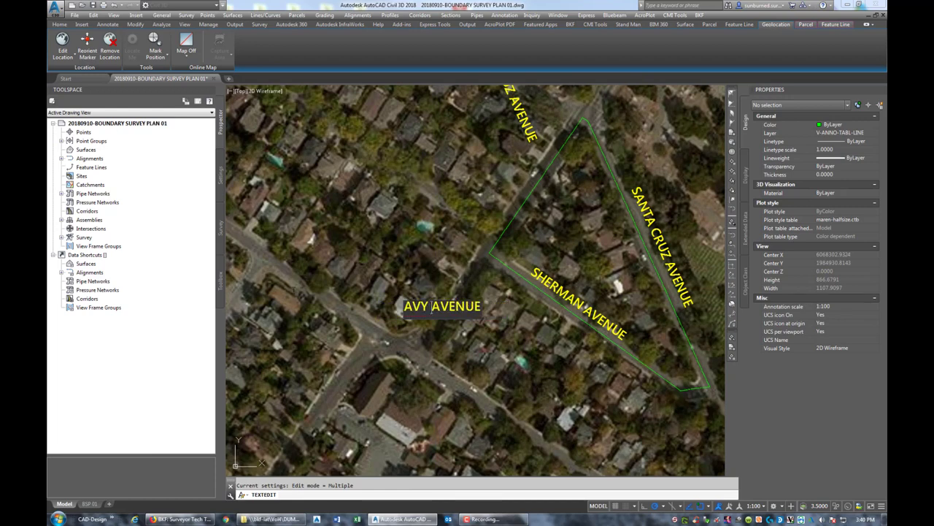
type("VY")
key("Escape")
key("Escape")
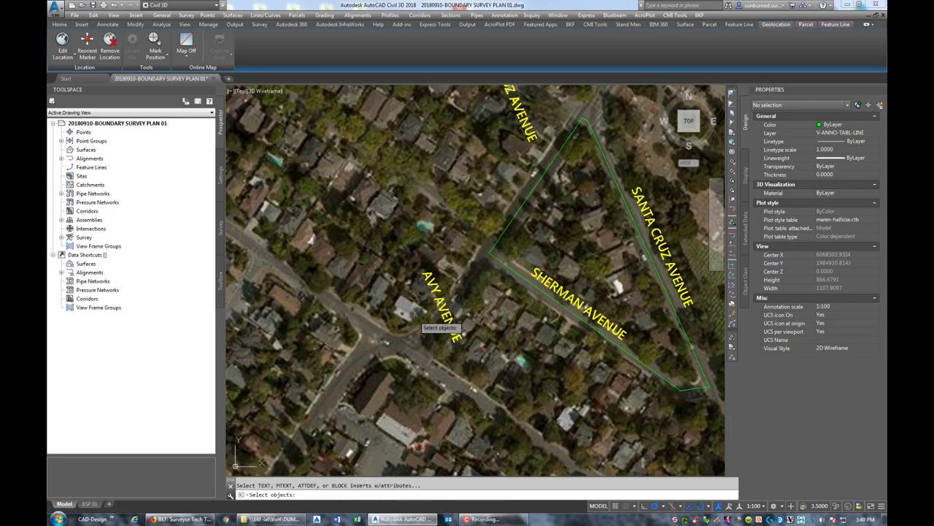
- Rotate the AVY AVENUE label to run along its road west of the boundary
left_click(454, 327)
key("Return")
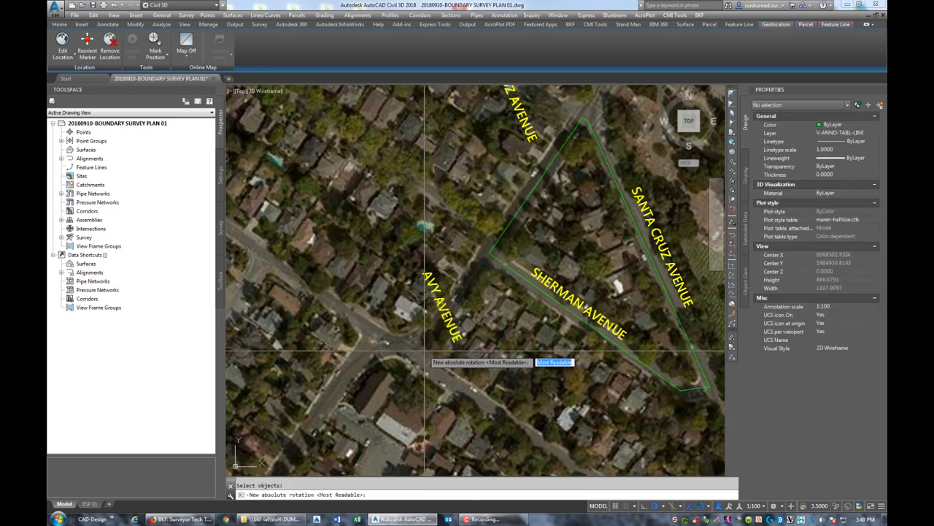
left_click(425, 349)
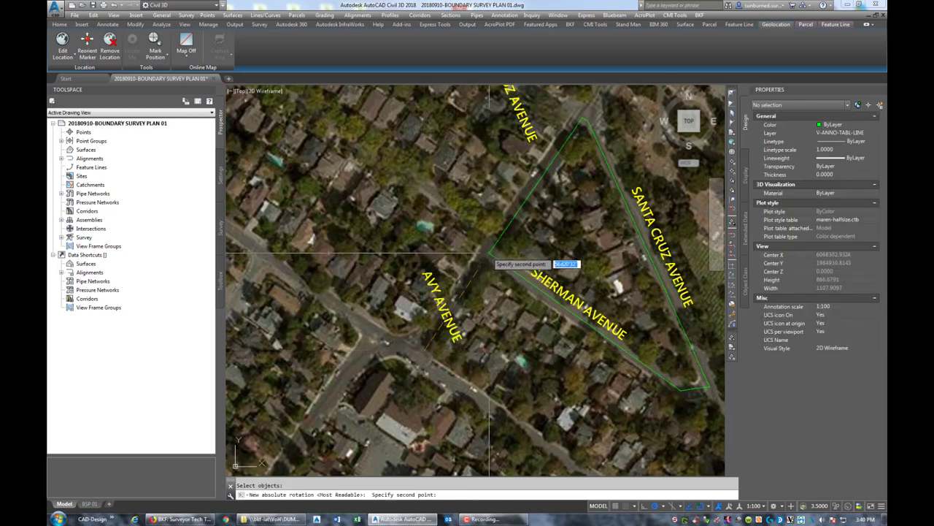
left_click(485, 269)
scroll(475, 320, "down", 3)
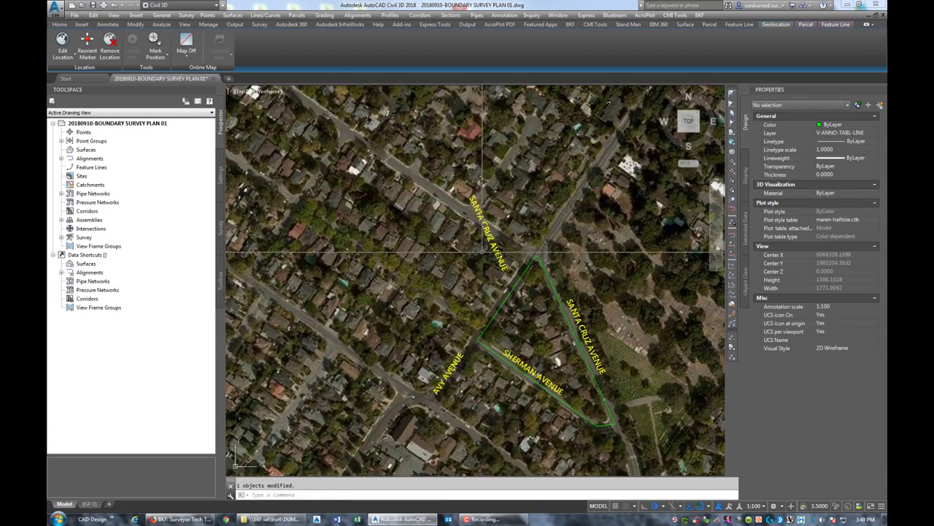
scroll(505, 229, "up", 5)
scroll(506, 229, "down", 2)
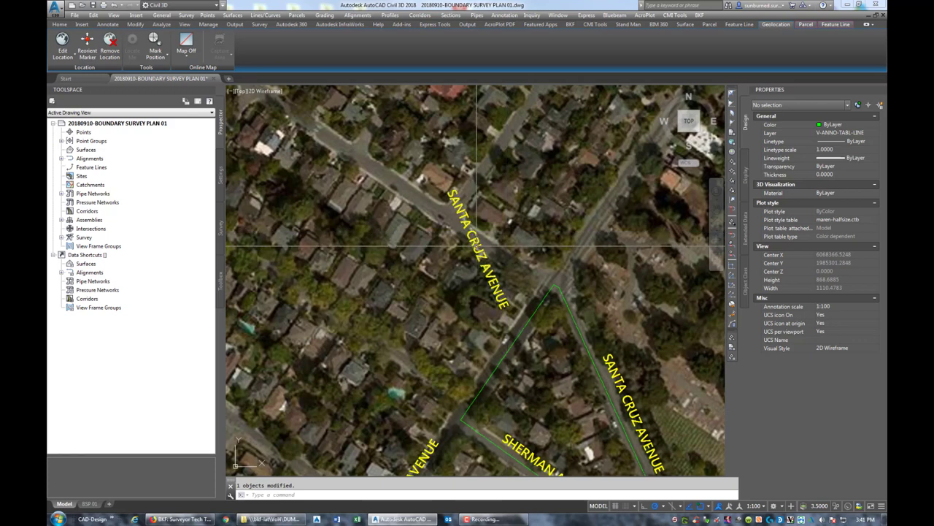
- Undo the last change and rename the northern label copy to ORANGE AVENUE
key("ctrl+z")
double_click(521, 261)
type("ORAMN")
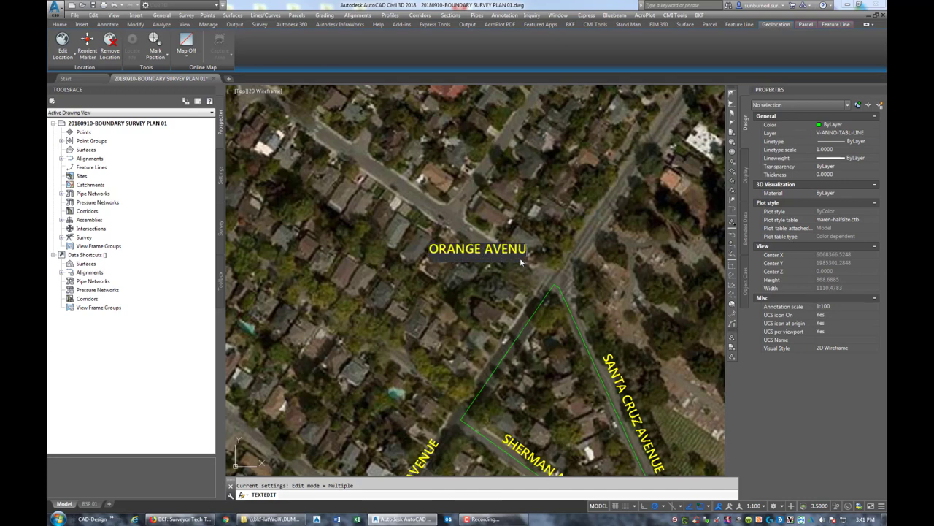
key("Return")
key("Escape")
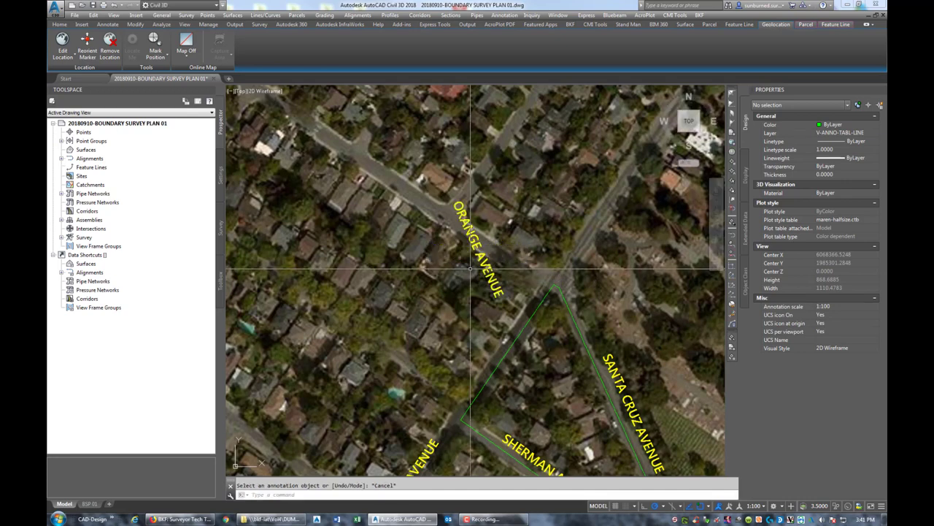
- Align the ORANGE AVENUE label with its street using TORIENT
type("TORIENT")
key("Return")
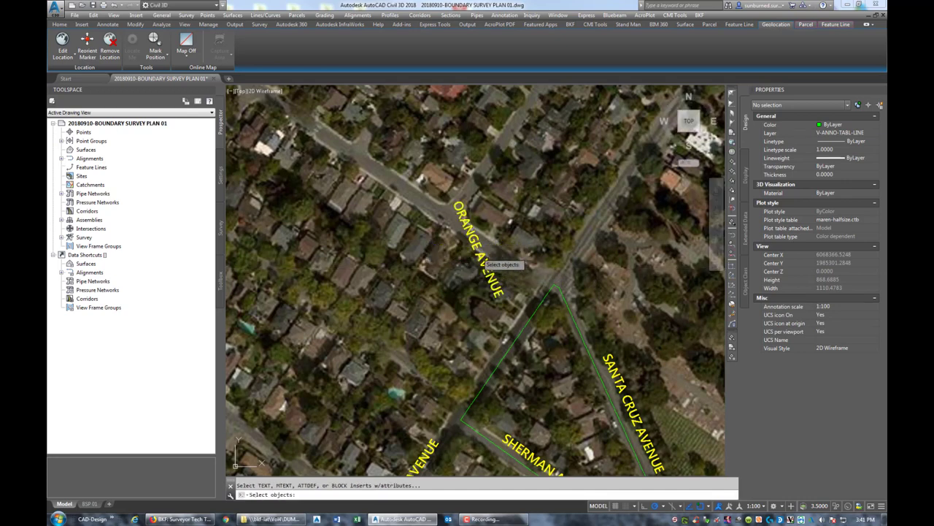
left_click(473, 235)
key("Return")
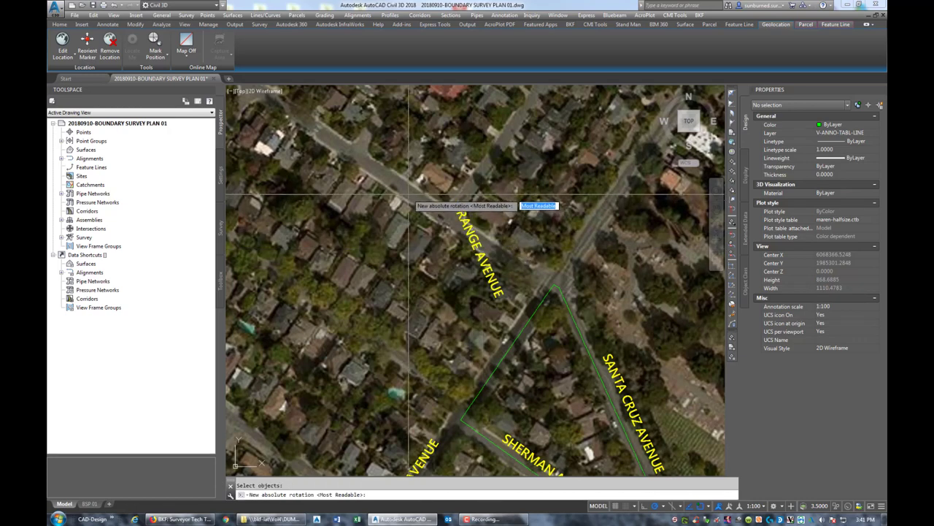
left_click(559, 292)
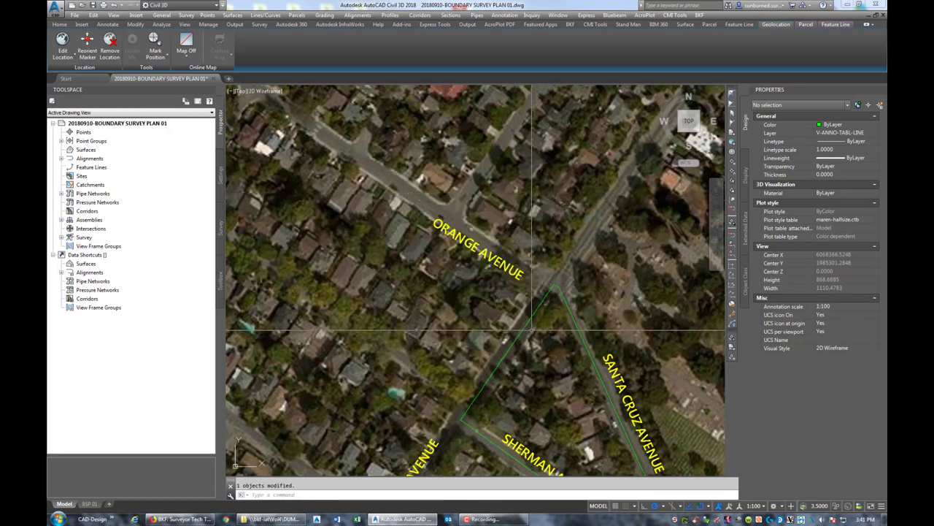
- Leave the ORANGE AVENUE label unmoved and return to the BSP 01 sheet layout
left_click(470, 239)
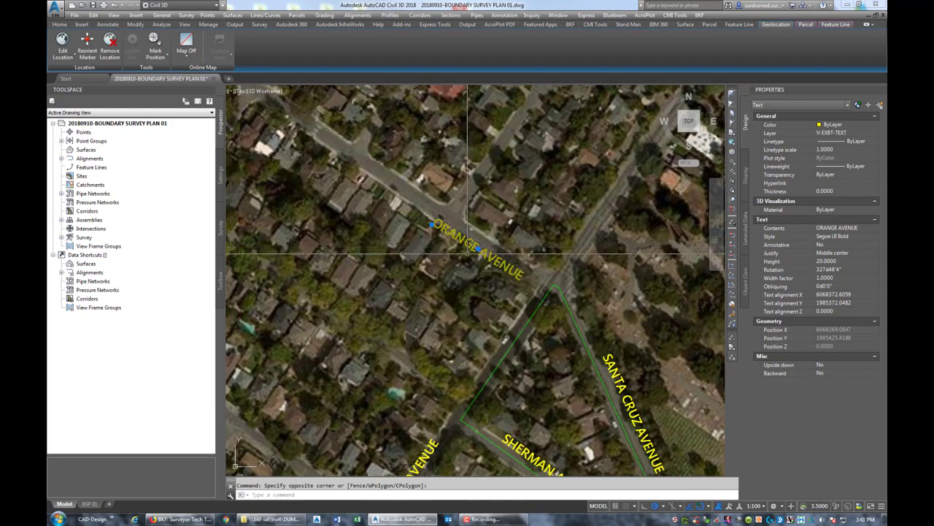
left_click(478, 249)
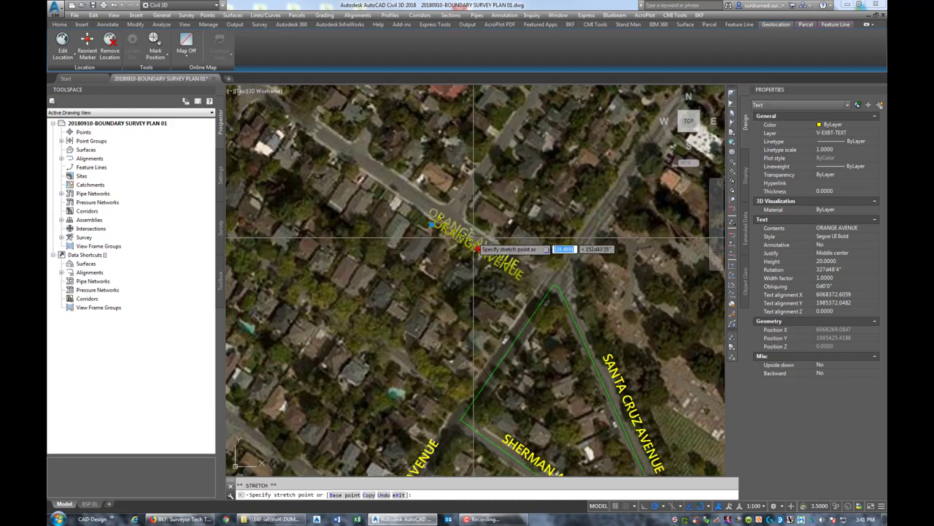
scroll(475, 235, "up", 4)
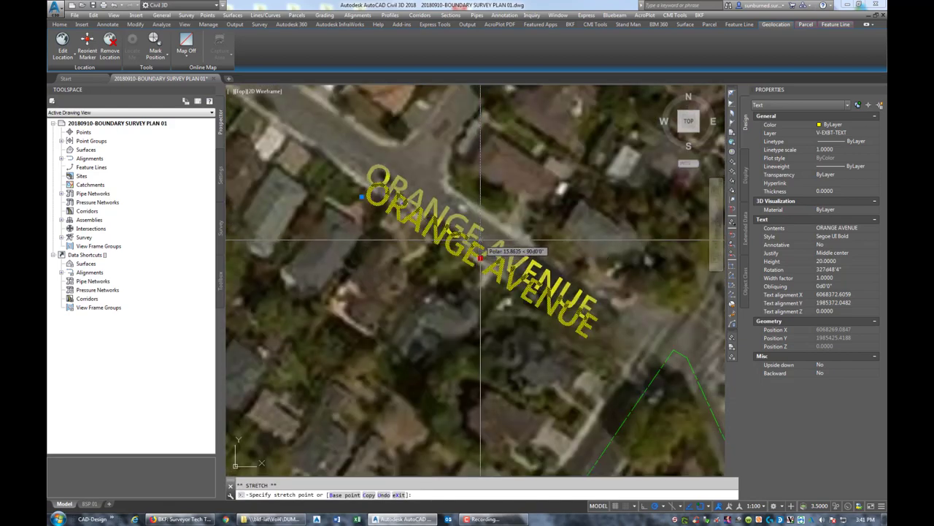
key("Escape")
scroll(533, 226, "down", 4)
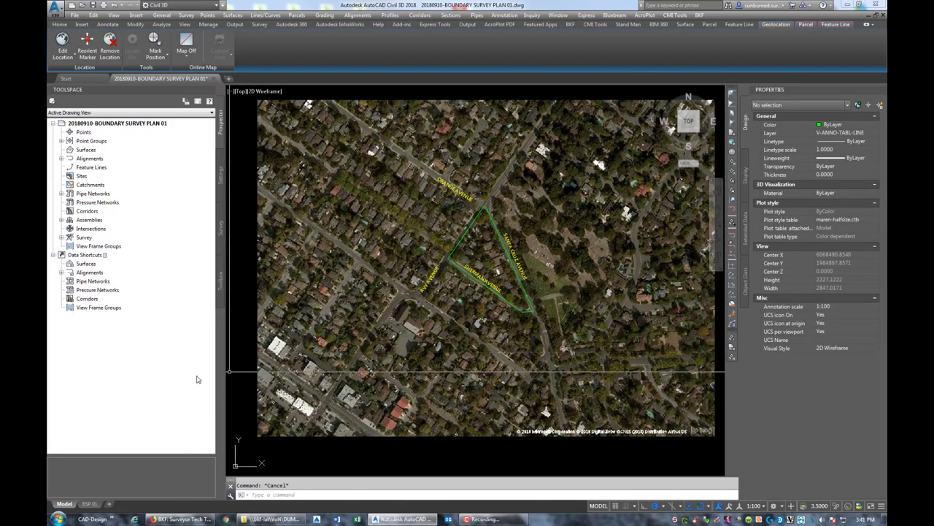
left_click(95, 504)
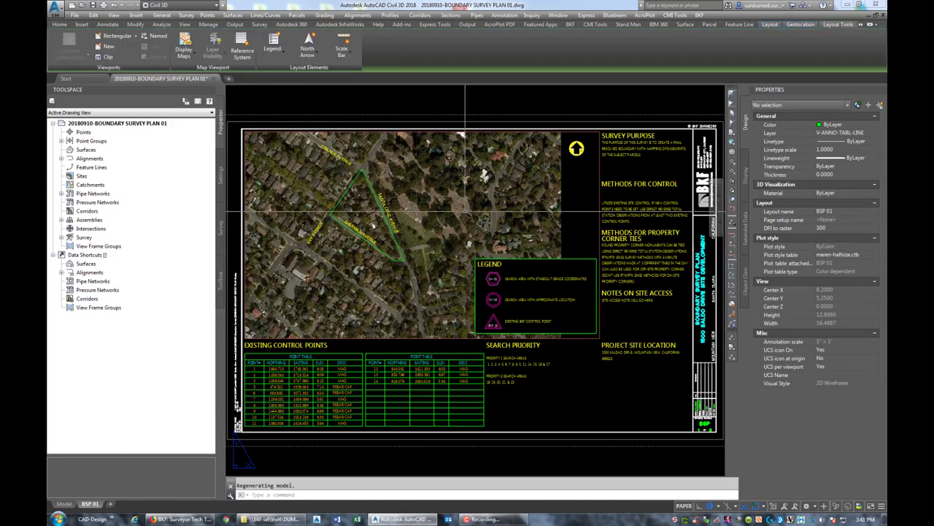
- Shift the aerial image slightly lower inside the sheet's map viewport
double_click(438, 223)
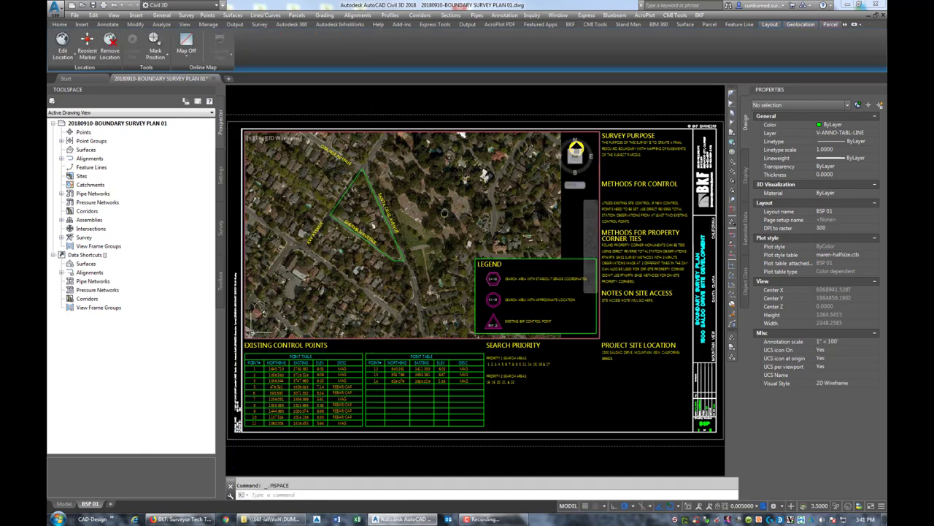
middle_click_drag(446, 213, 494, 212)
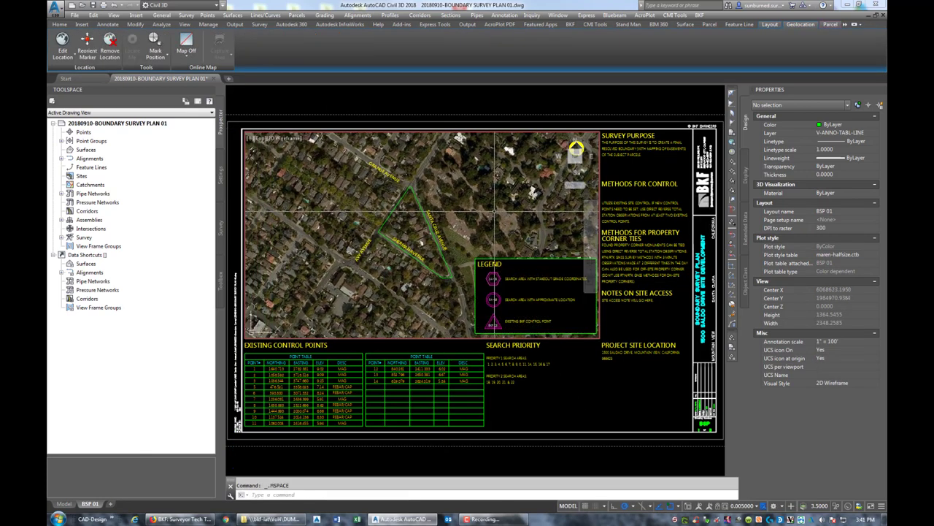
double_click(556, 406)
scroll(546, 299, "up", 2)
scroll(628, 314, "up", 1)
scroll(627, 306, "down", 2)
scroll(588, 286, "up", 1)
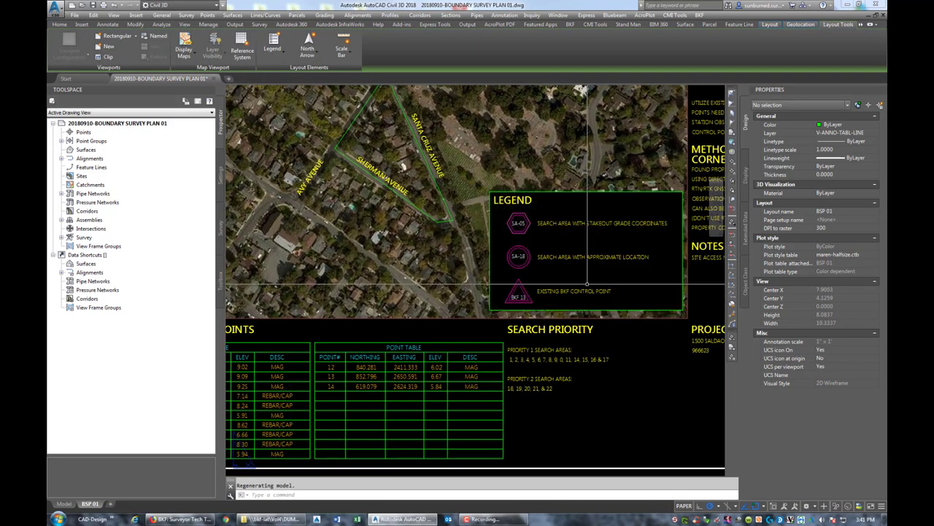
- Inspect the legend and Existing Control Points table, briefly selecting then clearing the legend symbols
middle_click_drag(502, 332, 551, 362)
scroll(553, 274, "up", 2)
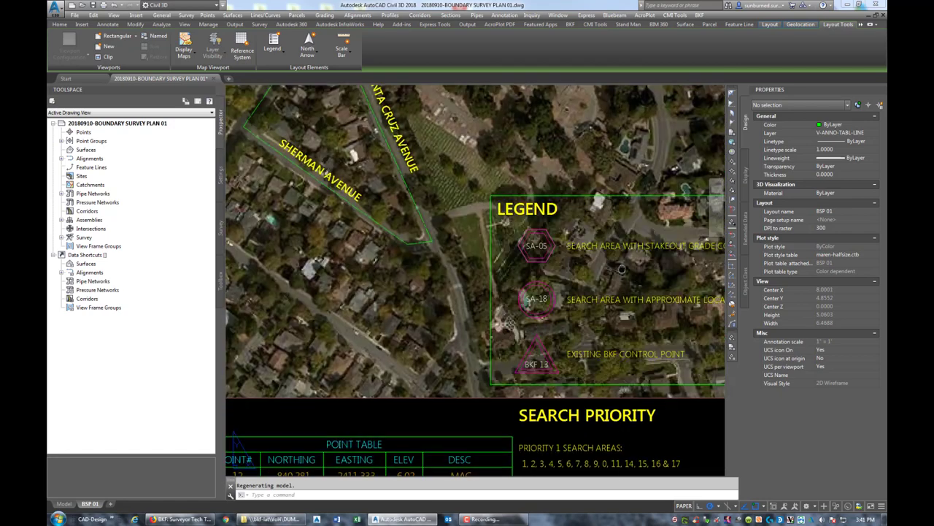
left_click(554, 274)
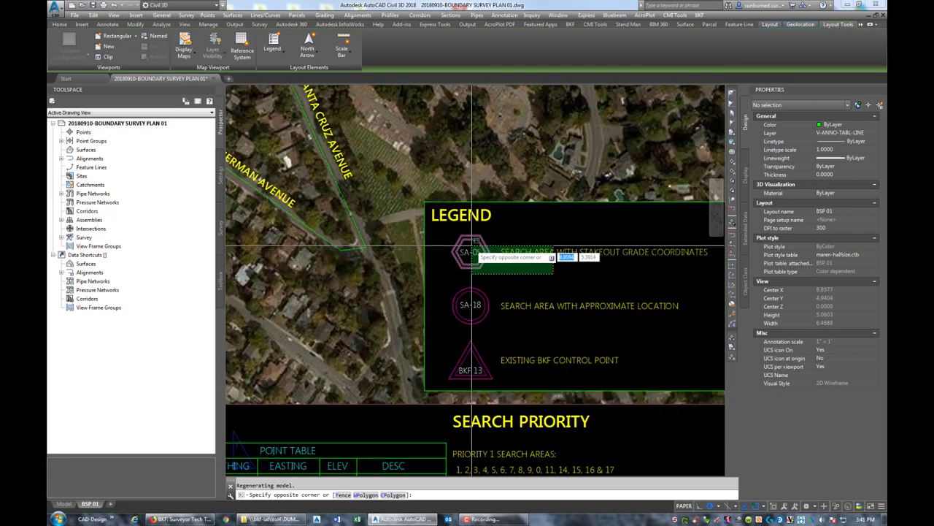
left_click(471, 252)
middle_click_drag(471, 251, 545, 288)
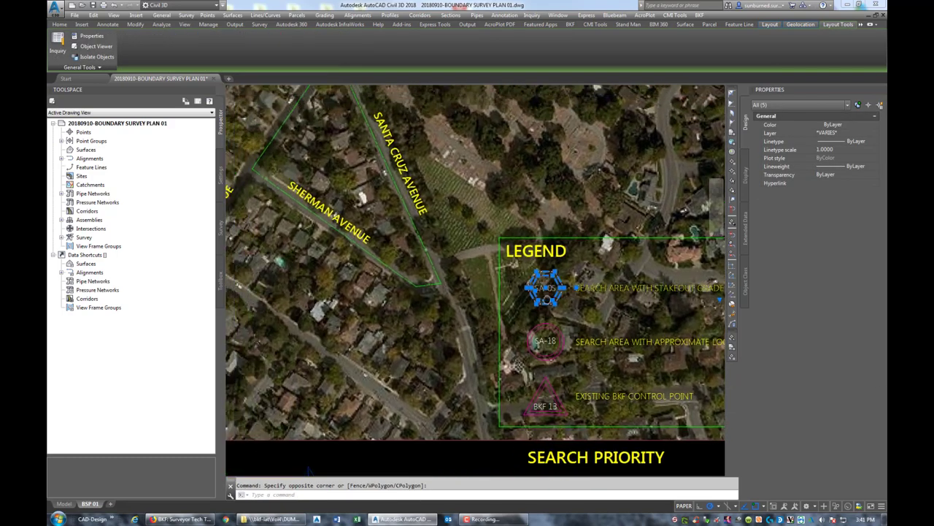
key("Escape")
scroll(555, 303, "down", 4)
scroll(540, 307, "up", 4)
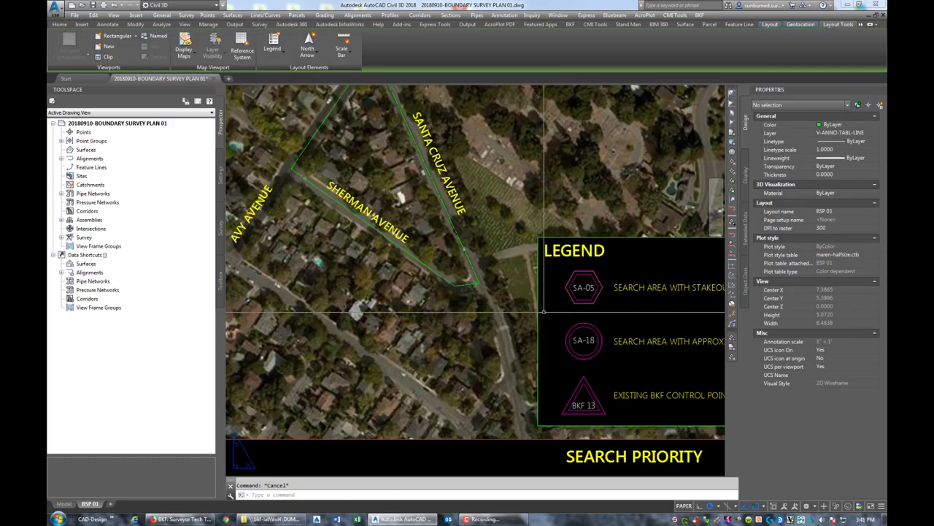
scroll(569, 321, "down", 4)
scroll(511, 314, "up", 3)
scroll(470, 318, "down", 3)
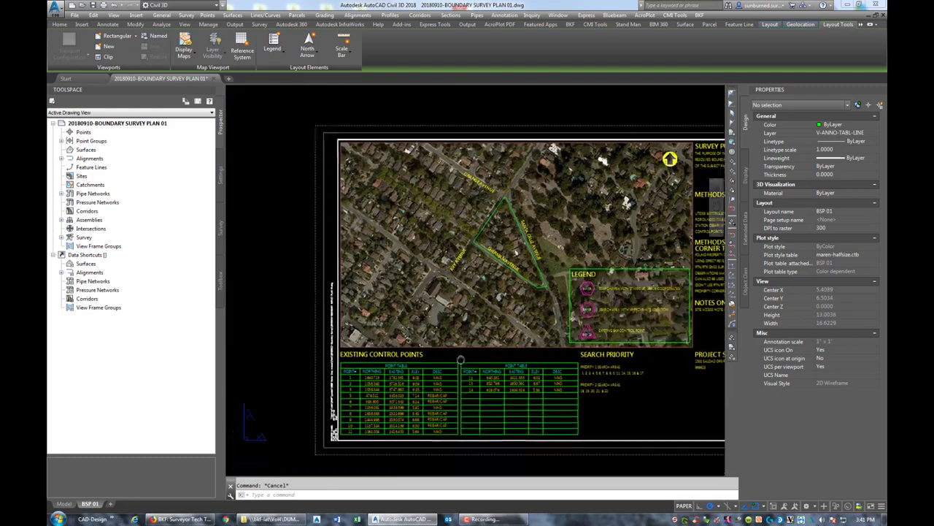
scroll(437, 306, "up", 2)
scroll(393, 275, "up", 2)
scroll(357, 291, "down", 1)
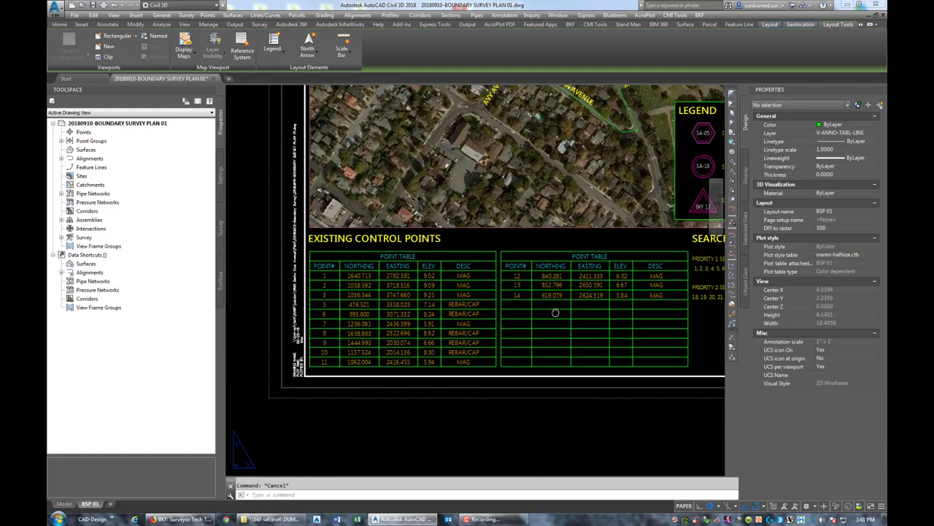
scroll(511, 306, "up", 1)
scroll(438, 277, "down", 2)
scroll(472, 238, "up", 1)
- Draw a short line beside the control points table
middle_click_drag(472, 239, 459, 237)
type("l")
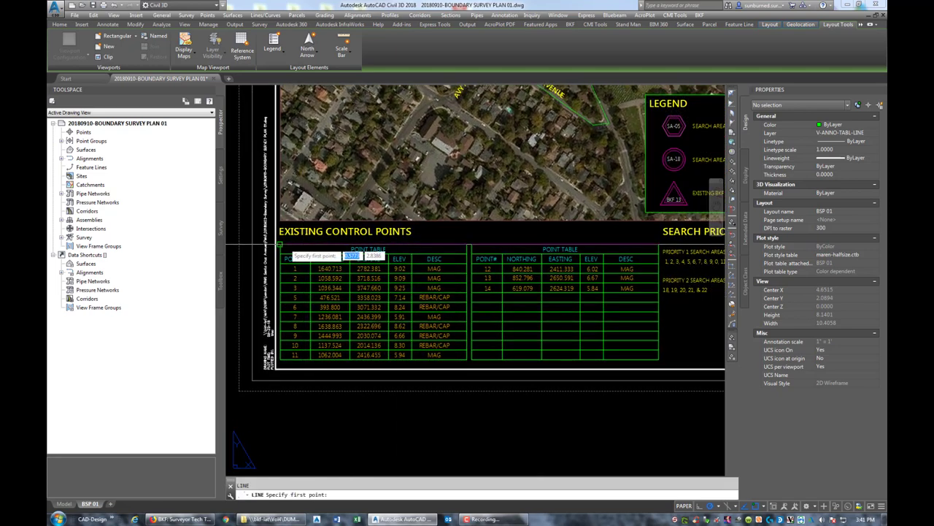
key("Return")
left_click(302, 252)
middle_click_drag(292, 252, 436, 246)
left_click(409, 241)
key("Escape")
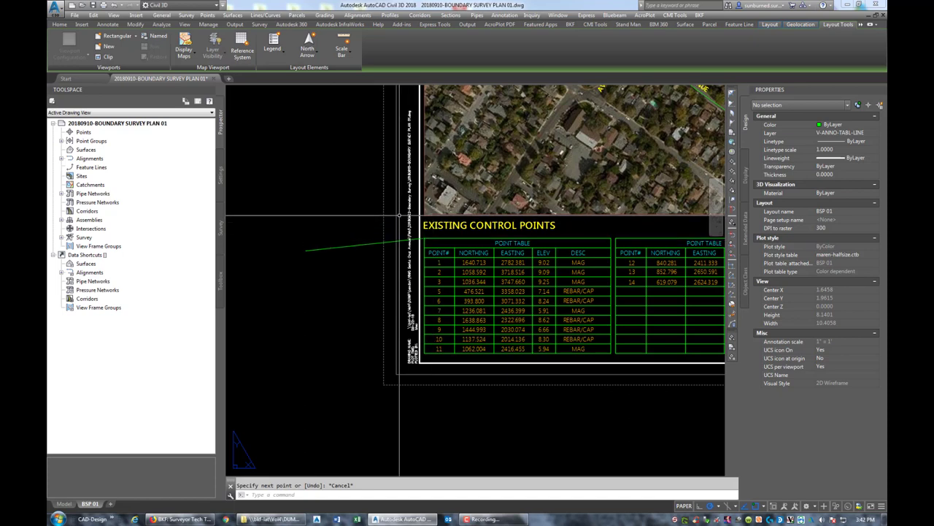
- Erase the Existing Control Points heading and the points 1–11 table, keeping points 12–14
left_click(400, 215)
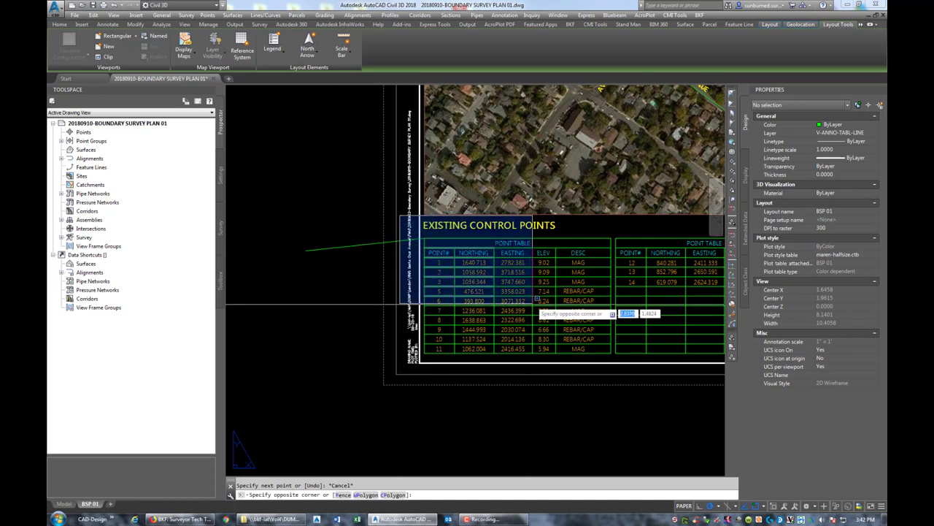
left_click(611, 354)
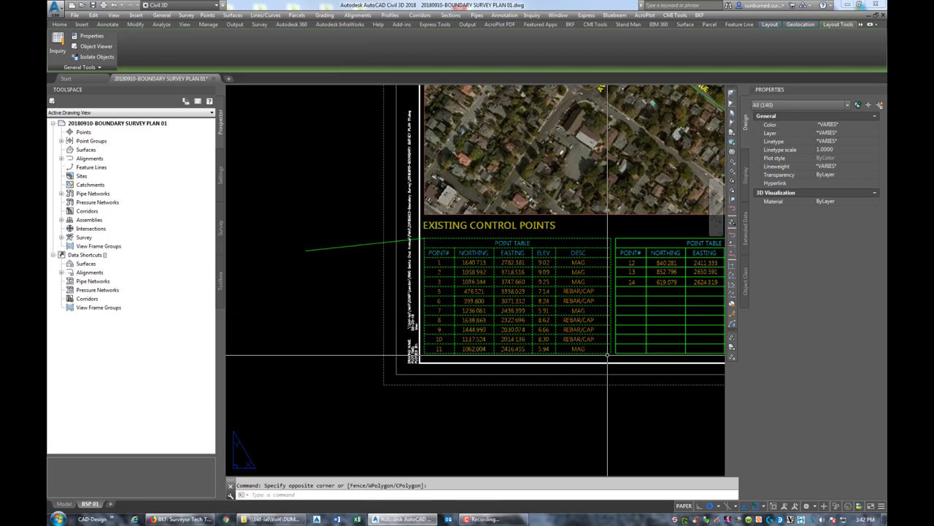
key("Delete")
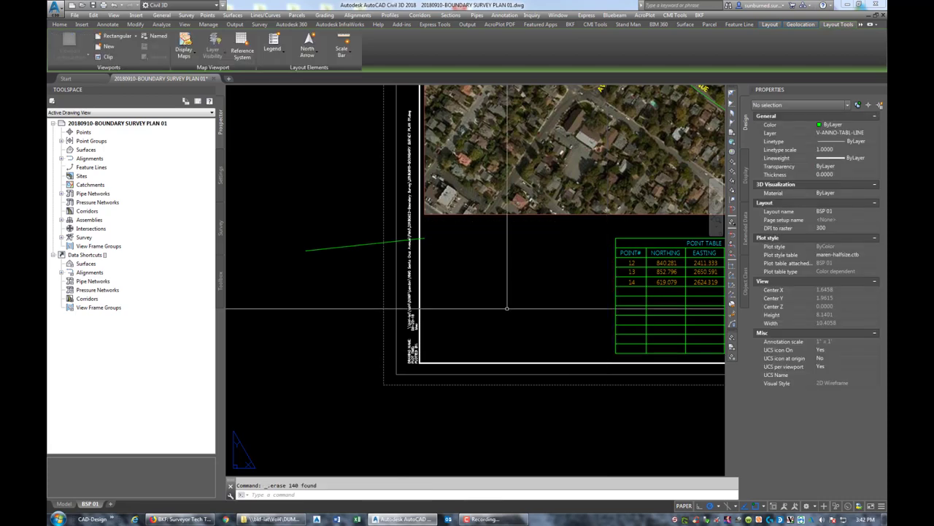
middle_click_drag(492, 279, 342, 270)
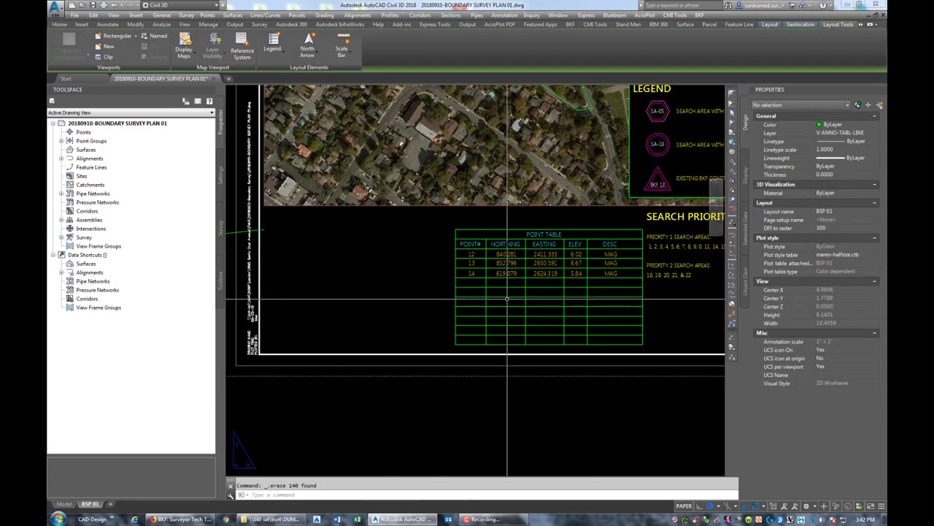
type("m")
key("Return")
key("Escape")
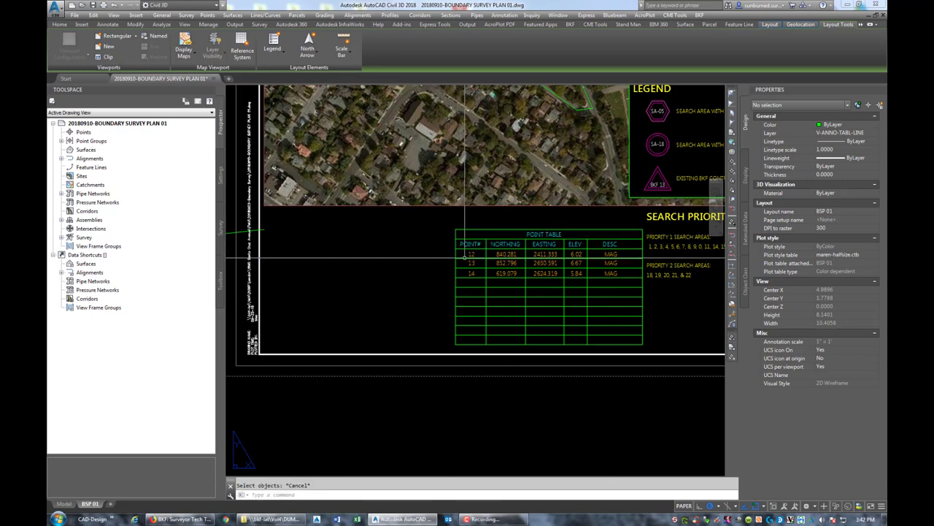
middle_click_drag(581, 299, 541, 318)
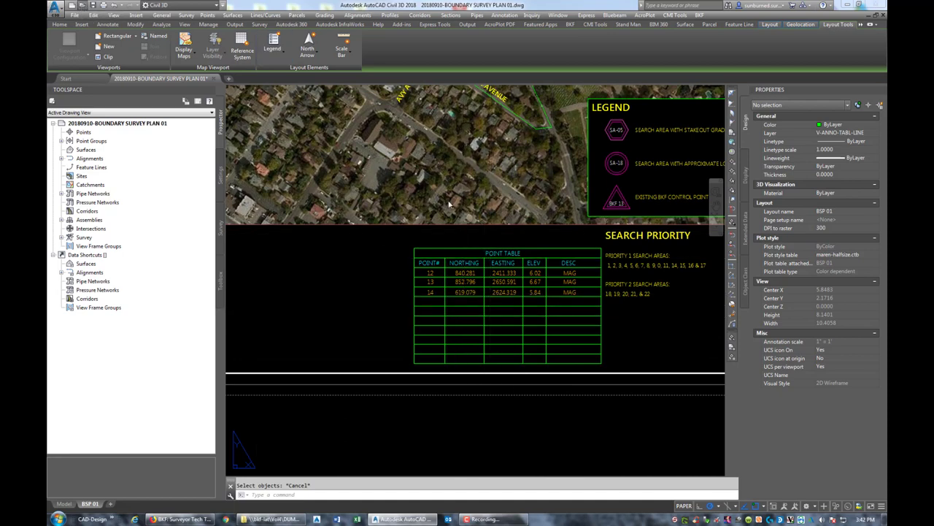
- Browse the Select File dialog to the 2017 project folder on the J: network drive
key("ctrl+o")
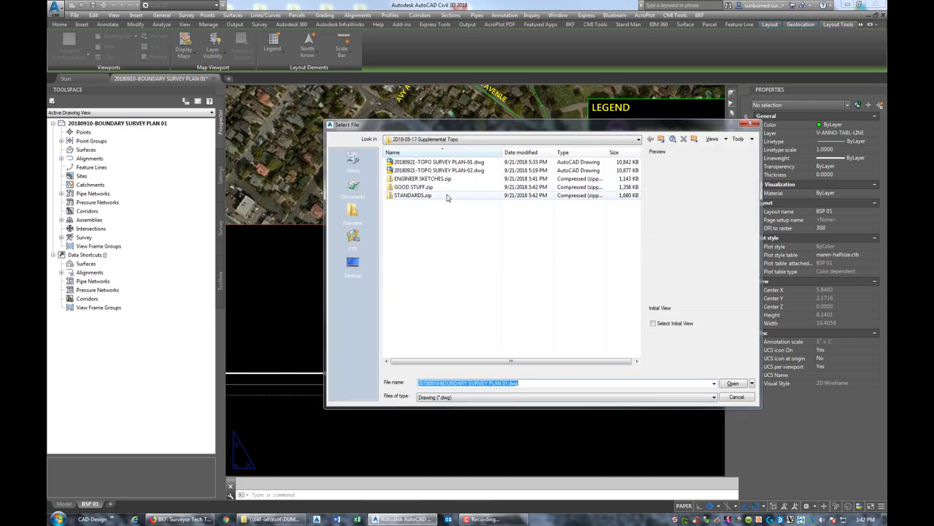
left_click(581, 139)
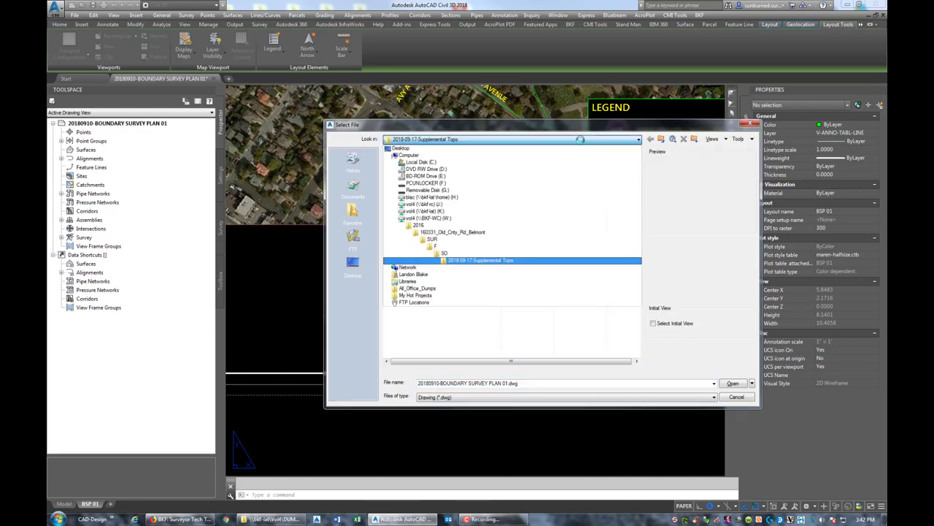
left_click(542, 217)
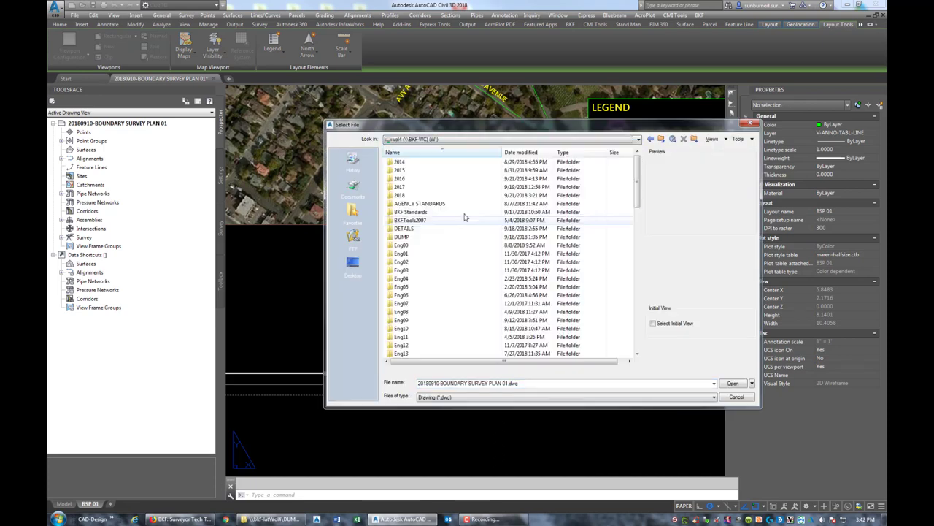
double_click(427, 187)
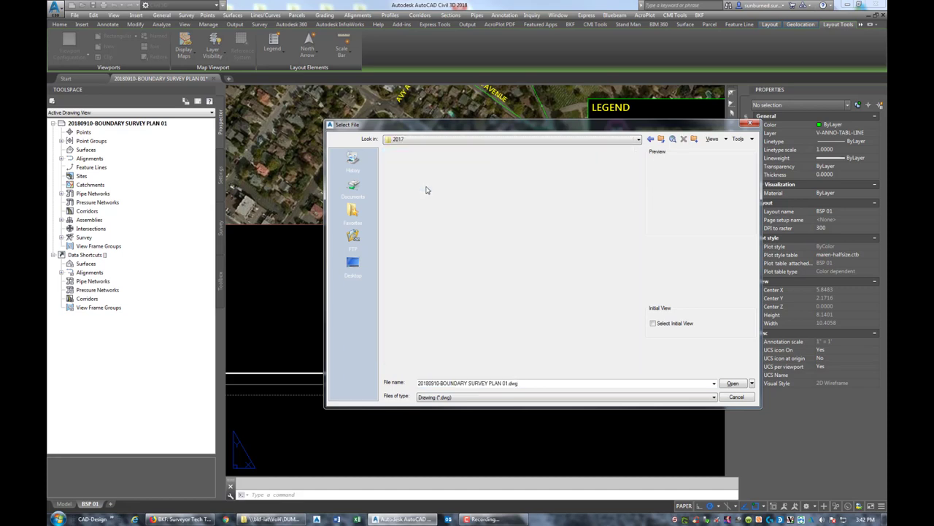
left_click(575, 139)
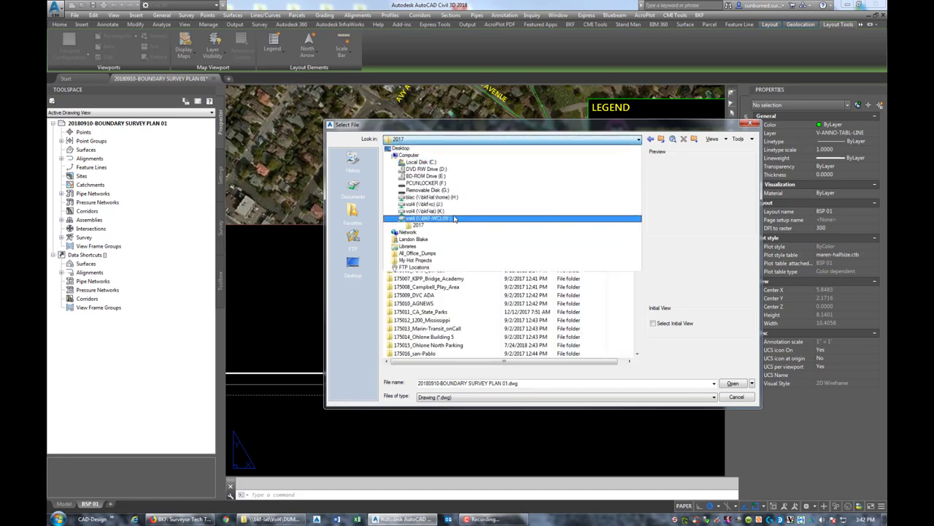
left_click(454, 205)
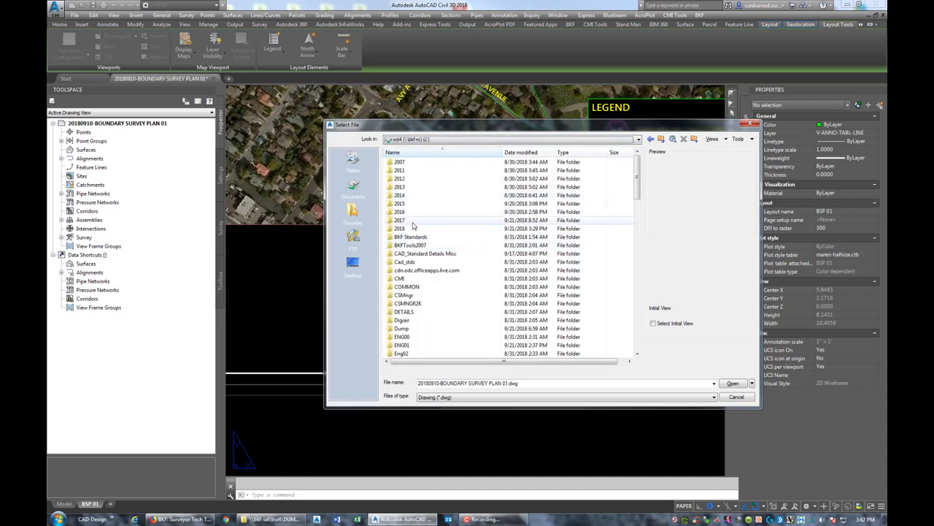
double_click(409, 220)
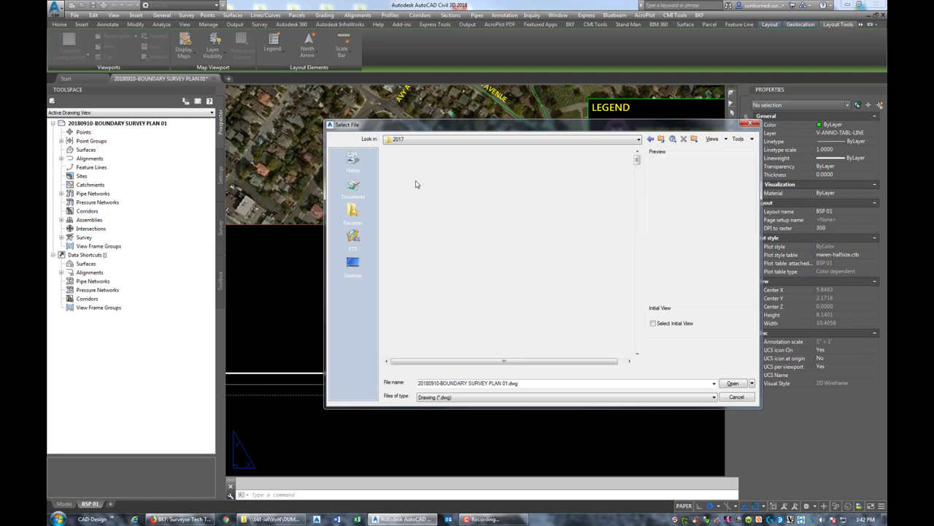
scroll(447, 330, "down", 12)
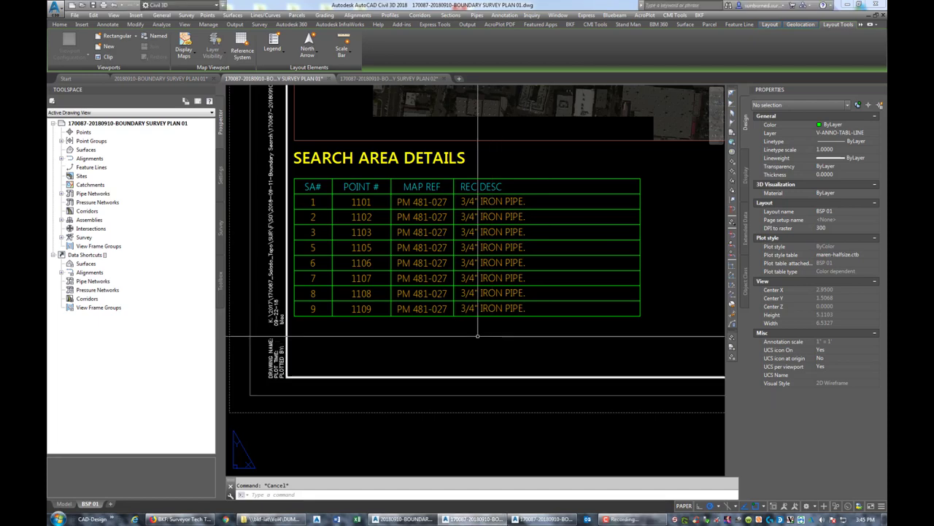
- Zoom and pan across the BSP 01 sheet from the map and table to the title block
scroll(473, 289, "down", 3)
middle_click_drag(473, 289, 462, 358)
scroll(355, 336, "up", 2)
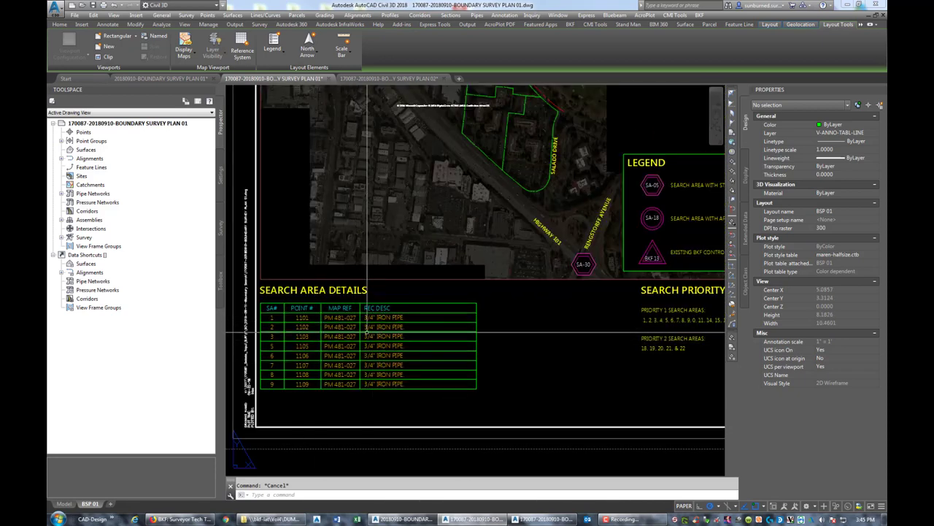
scroll(502, 338, "down", 2)
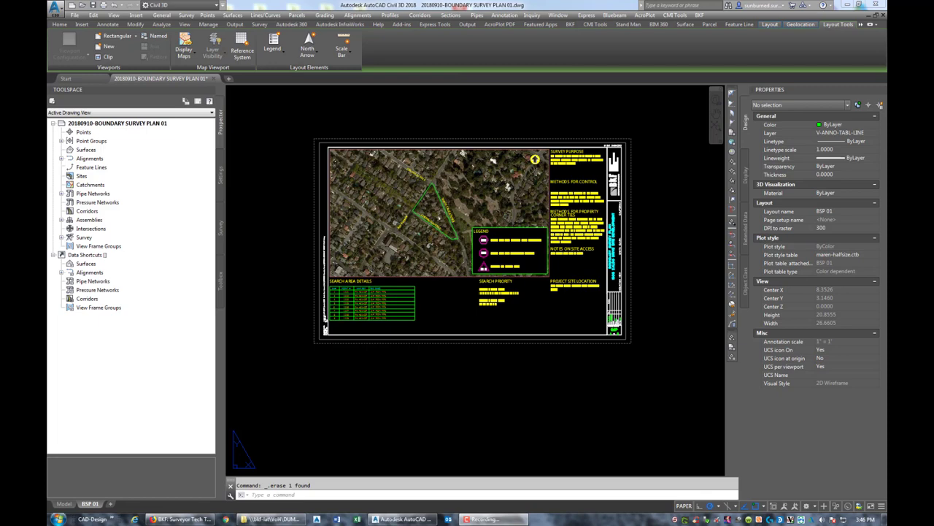
scroll(445, 337, "up", 5)
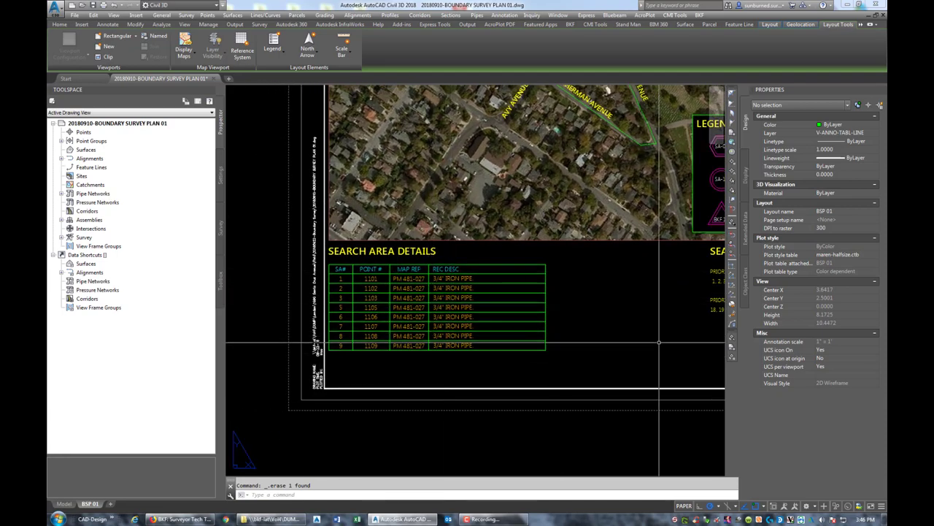
middle_click_drag(620, 344, 641, 400)
scroll(489, 398, "down", 5)
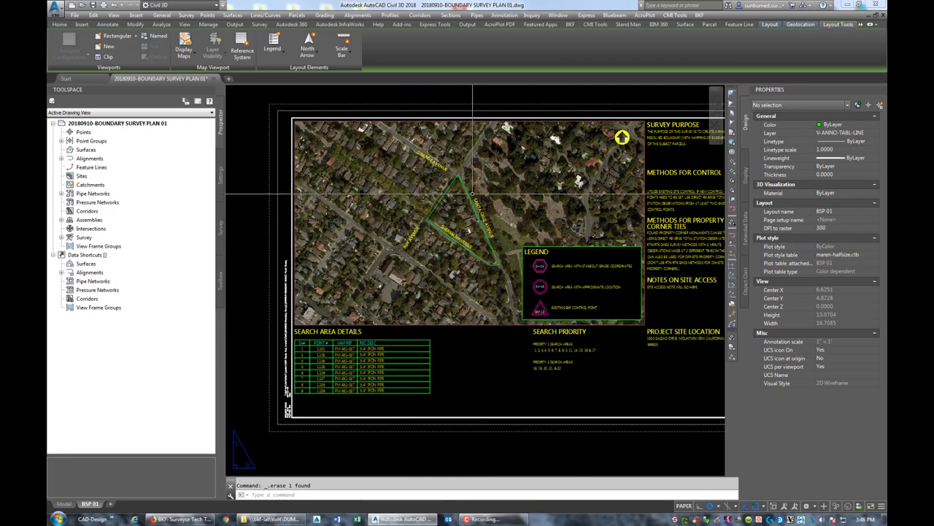
middle_click_drag(575, 336, 393, 345)
scroll(589, 259, "up", 4)
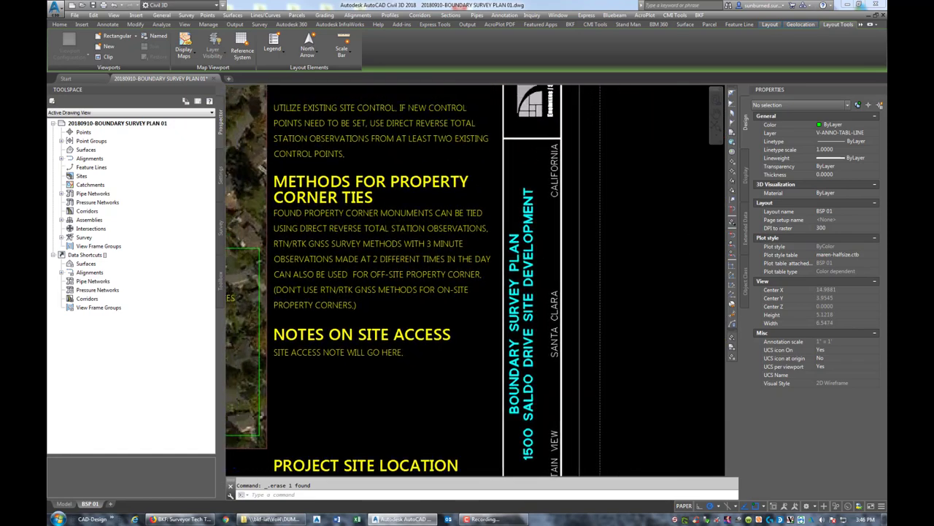
scroll(443, 324, "down", 3)
scroll(443, 323, "down", 1)
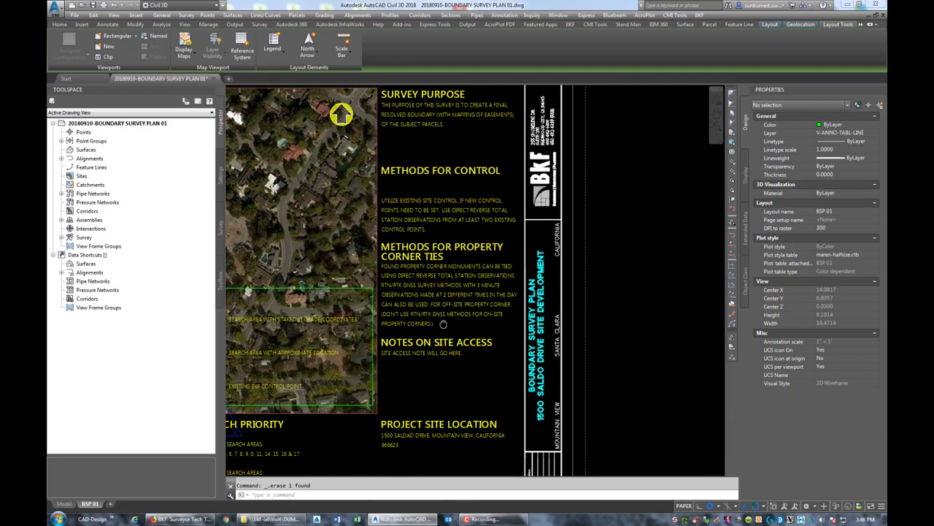
scroll(443, 323, "down", 3)
scroll(481, 402, "up", 3)
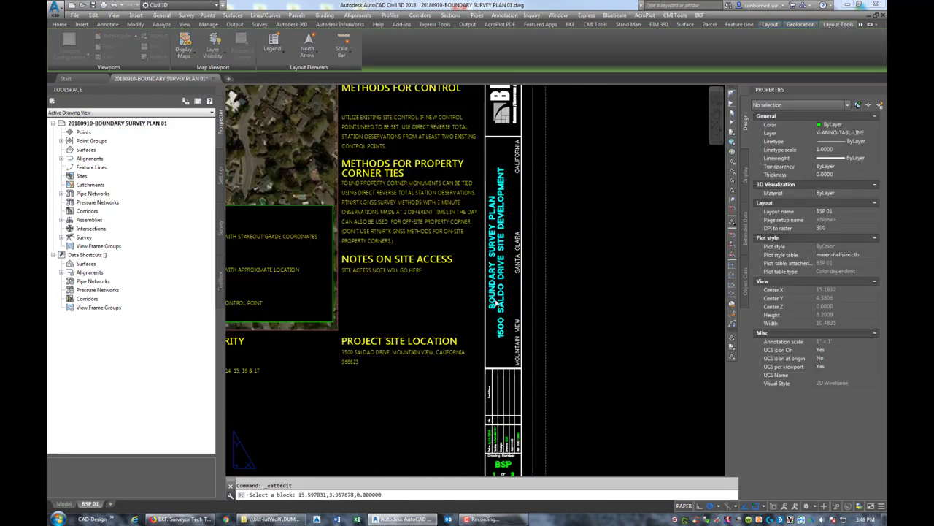
- Enter the project's street address as TITLE2 and Menlo Park as CITY in the title block
double_click(497, 303)
left_click(487, 261)
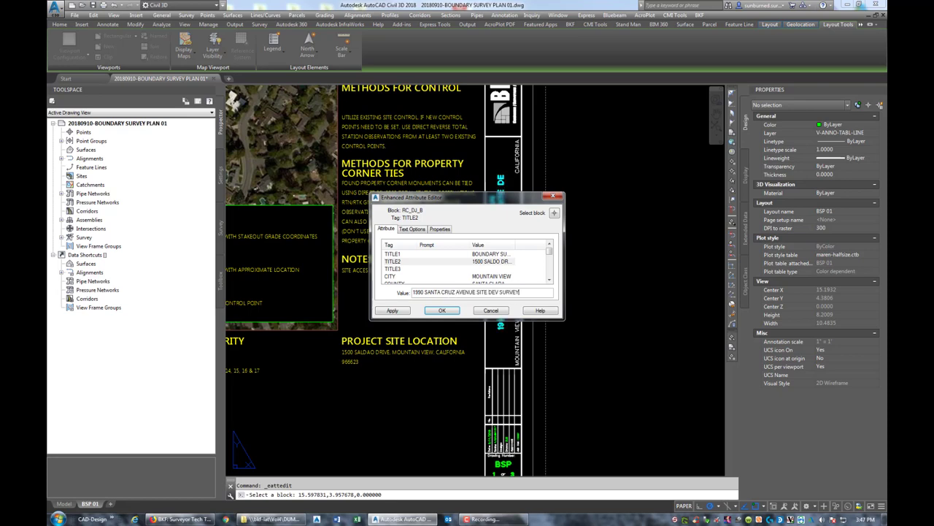
left_click(492, 276)
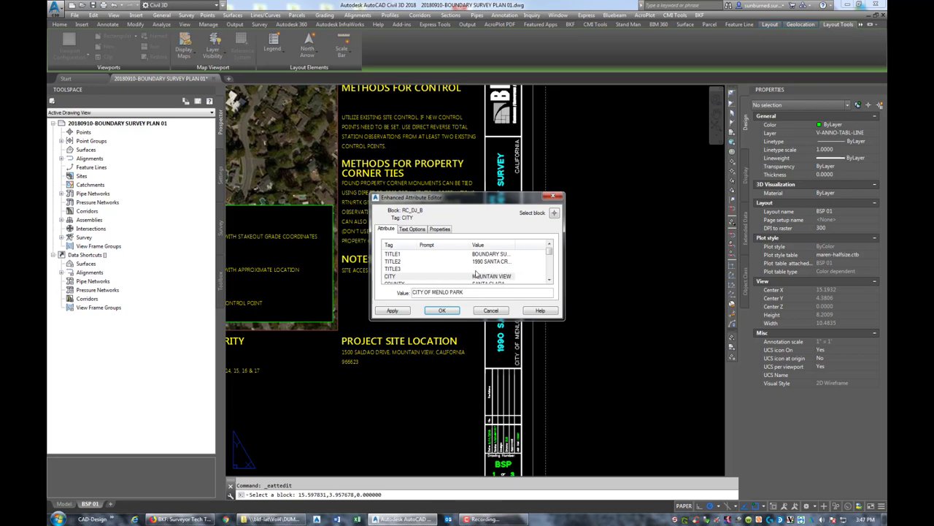
left_click(495, 283)
- Set COUNTY to San Mateo, DATE to 9/22/2018 and SCALE to 1:200@11X17, and apply
scroll(493, 281, "down", 2)
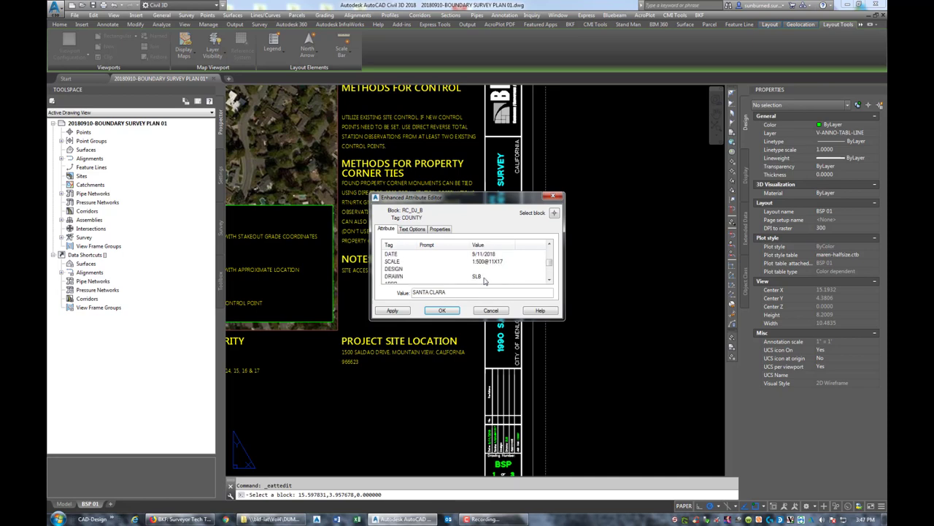
scroll(484, 281, "up", 2)
left_click(483, 260)
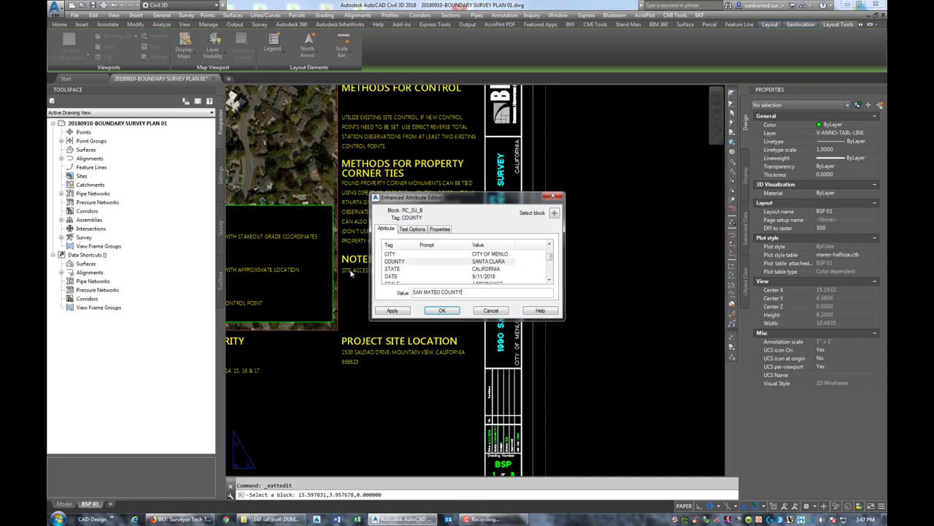
left_click(498, 276)
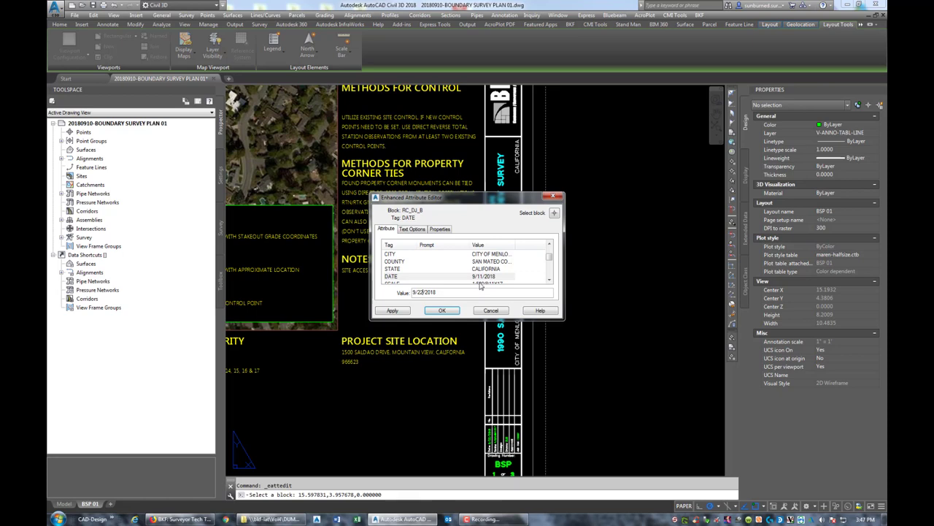
left_click(480, 283)
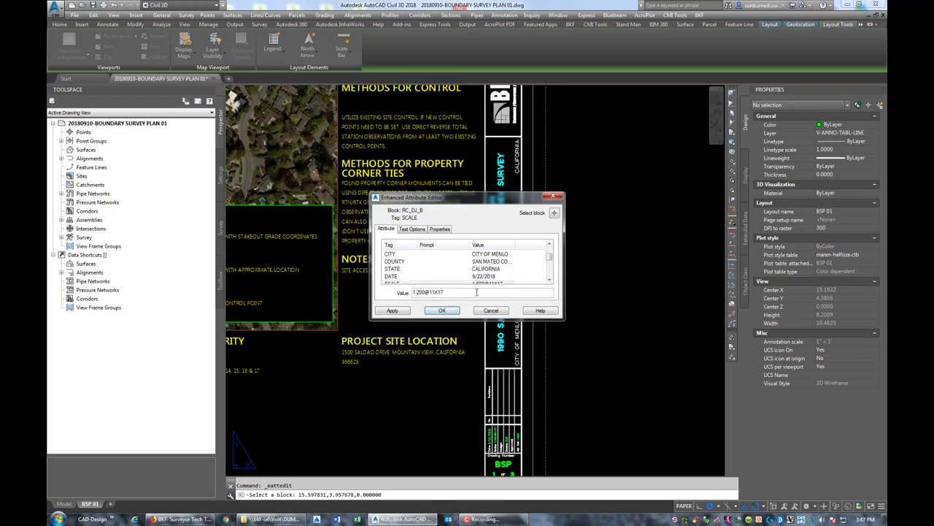
left_click(551, 279)
left_click(551, 279)
left_click(552, 279)
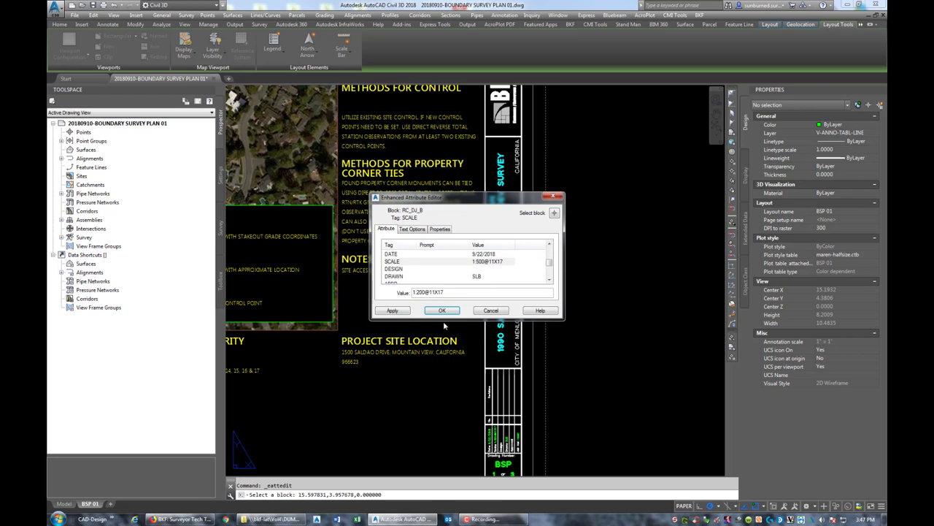
left_click(443, 311)
middle_click_drag(443, 311, 517, 402)
- Replace the easement-mapping wording in the Survey Purpose note with 'FOR the subject parcel'
scroll(495, 113, "up", 2)
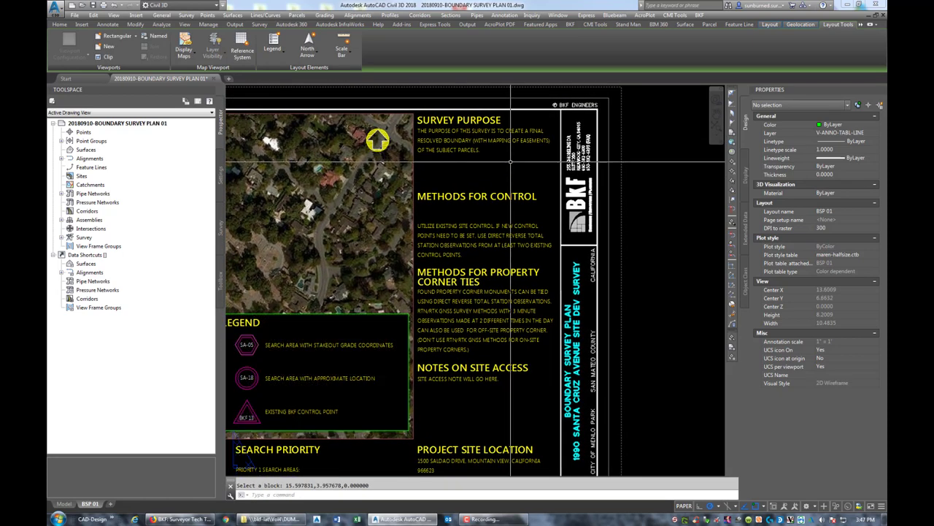
scroll(540, 154, "up", 2)
scroll(537, 154, "down", 2)
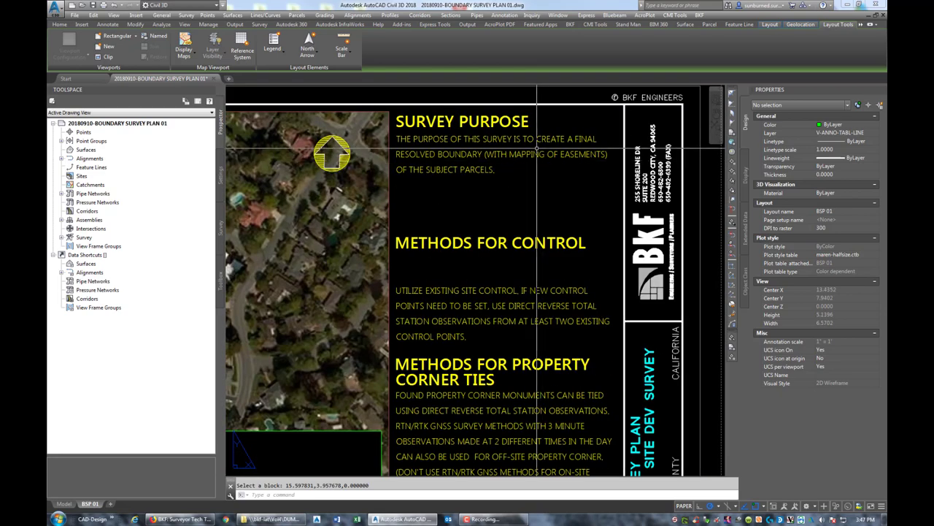
left_click(538, 153)
double_click(537, 153)
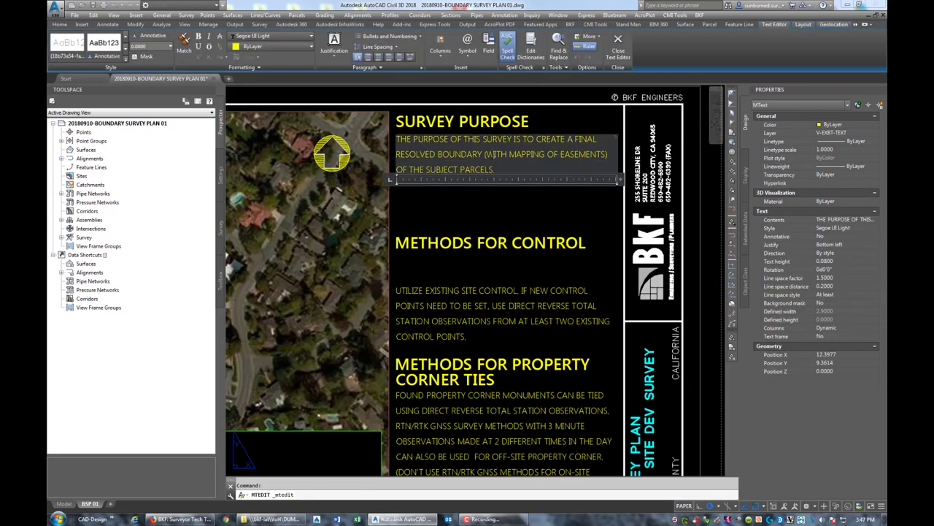
left_click_drag(484, 154, 494, 169)
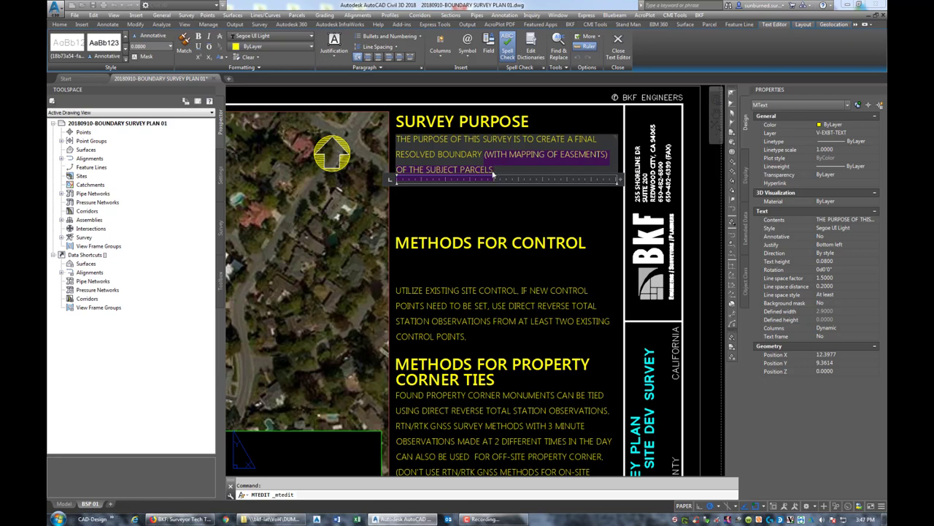
type("FOR THE")
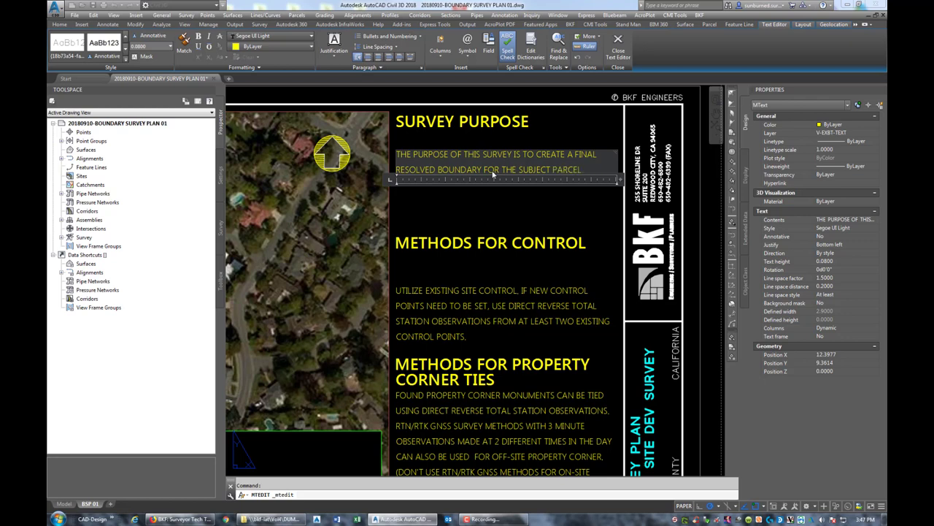
key("ctrl+Return")
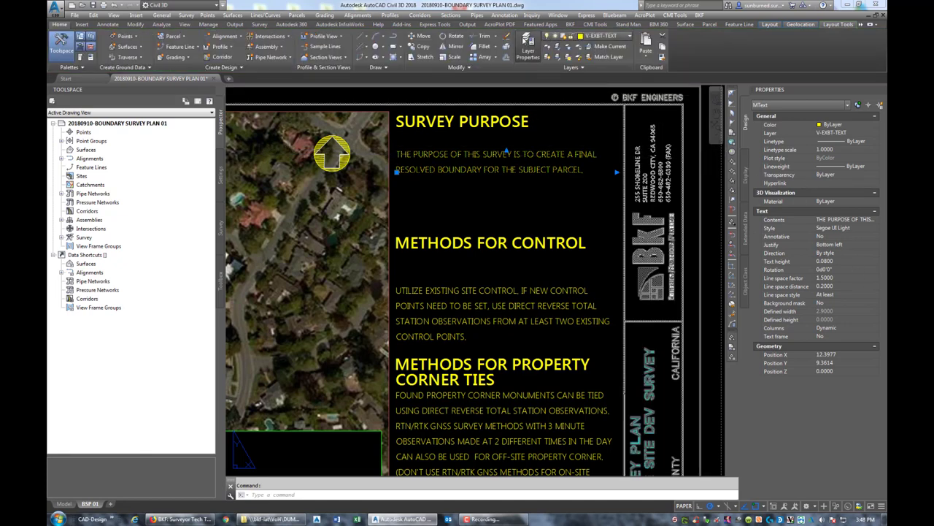
- Turn on the V-EXBT-TEXT-ALGN layer to show the note alignment lines
left_click(527, 45)
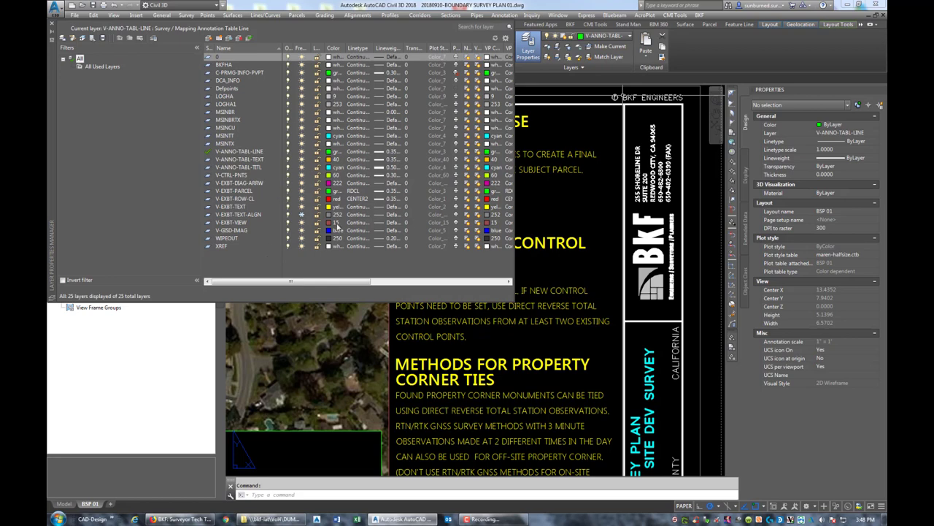
left_click(302, 216)
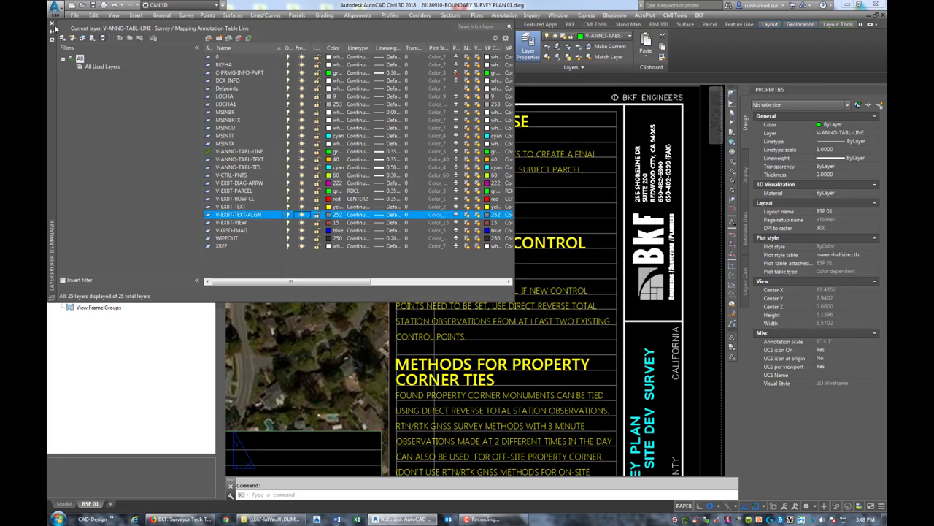
left_click(52, 26)
- Start moving a note line and the METHODS FOR CONTROL heading, cancelling both moves
type("m")
key("Return")
left_click(399, 156)
key("Return")
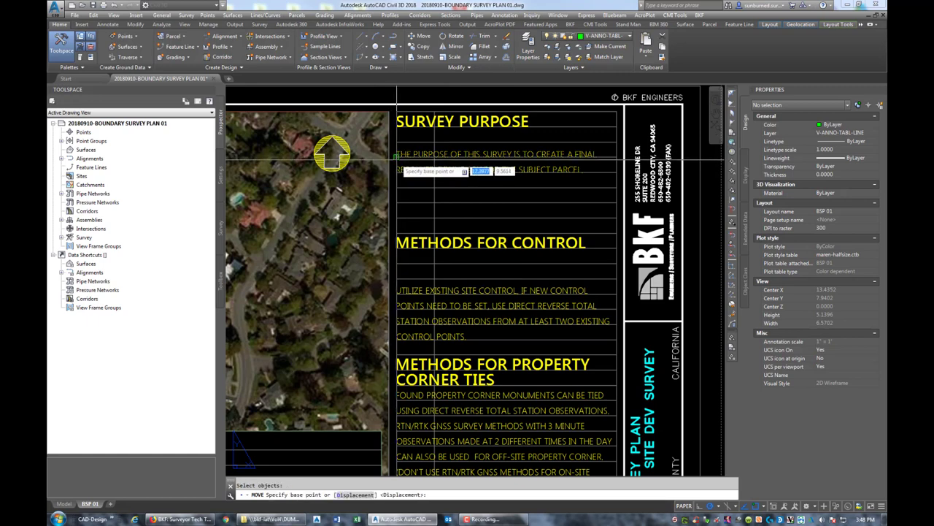
key("Escape")
middle_click_drag(398, 156, 404, 126)
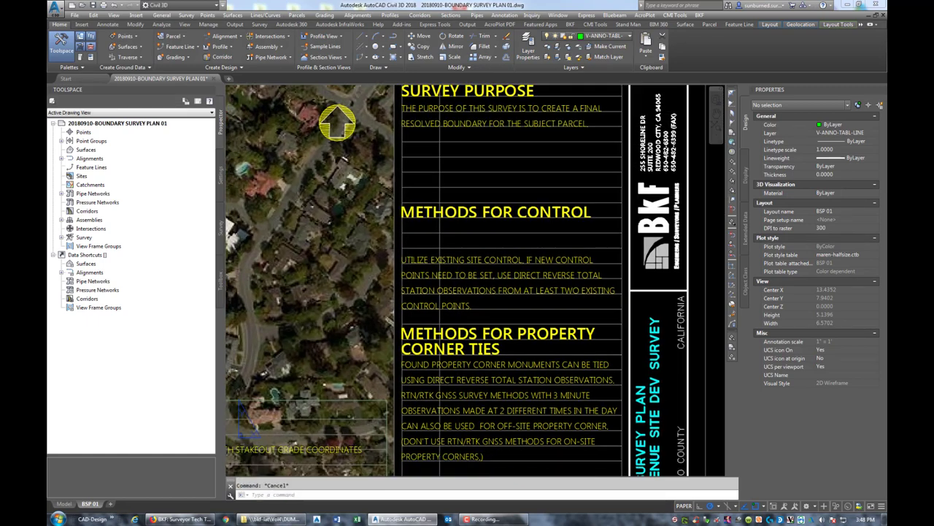
left_click(429, 211)
key("space")
left_click(401, 218)
key("Escape")
- Move the Methods for Control paragraph up to sit directly beneath its heading
left_click(438, 272)
key("space")
left_click(404, 261)
left_click(407, 184)
key("Escape")
left_click(485, 184)
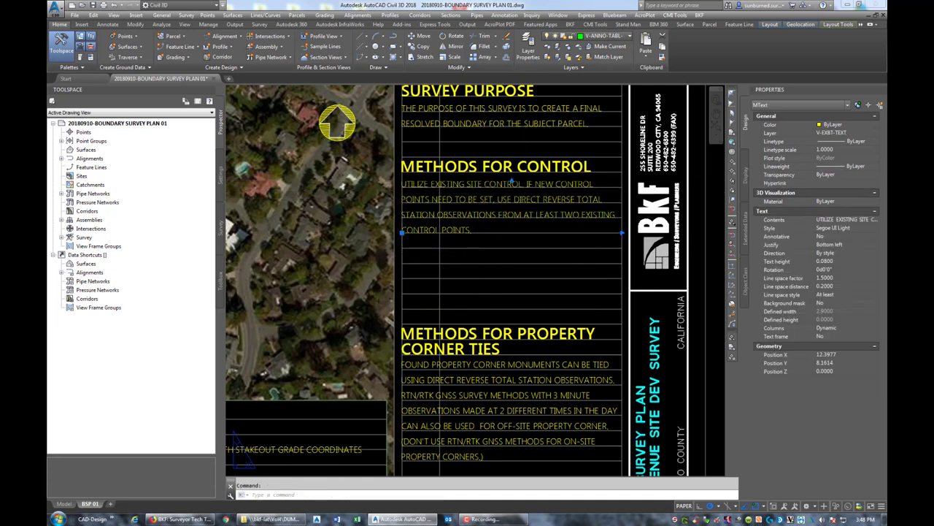
- Replace the Methods for Control opening with 'SET ONE AZIMUTH PAIR AND A CHECK SHOT USING THE'
double_click(529, 186)
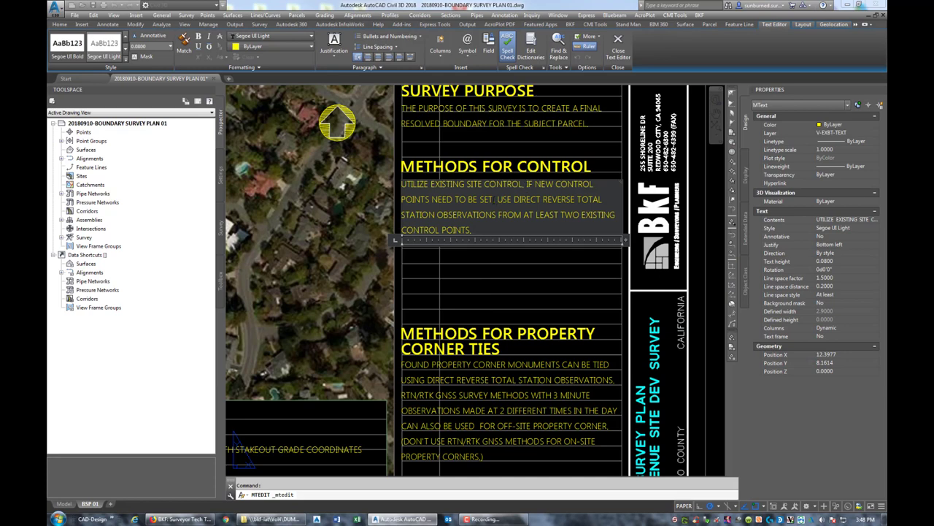
left_click_drag(401, 184, 495, 199)
key("Delete")
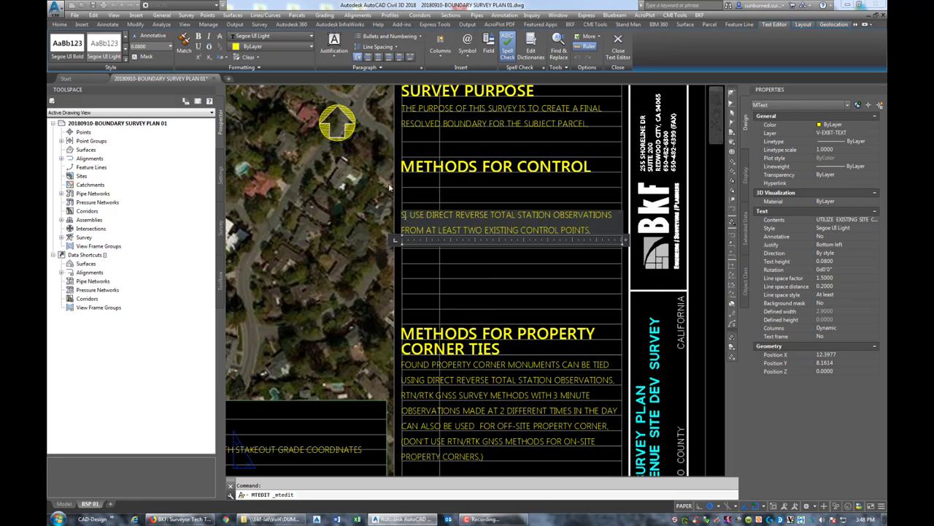
type("SET")
type(" ON")
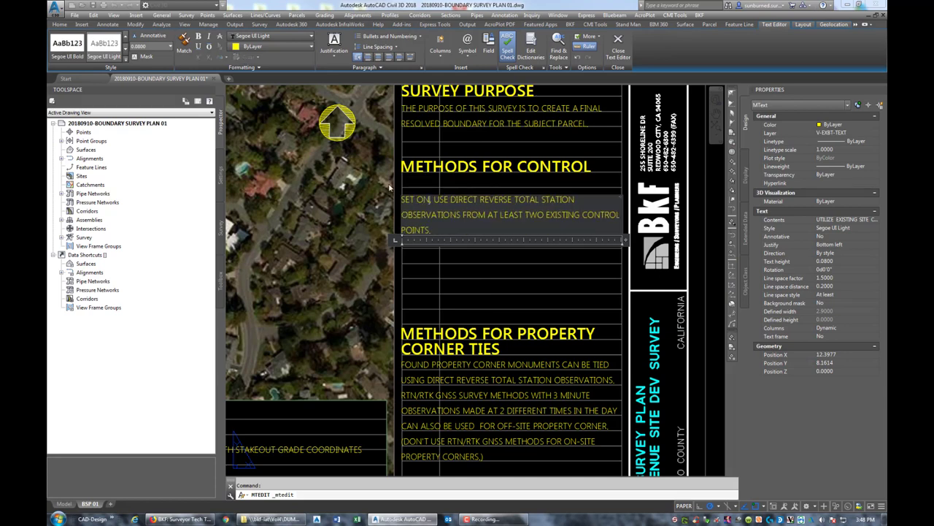
type("E AZUIMUTH P")
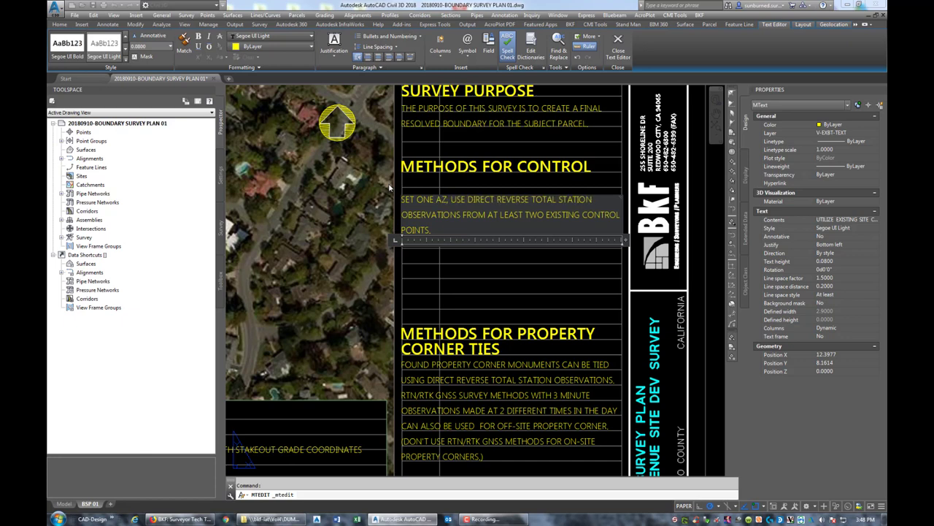
type("AUIR")
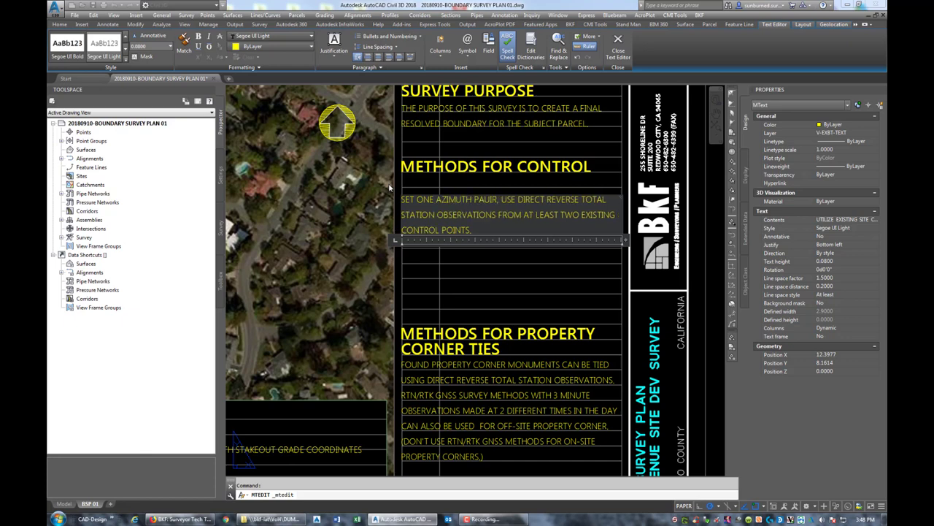
key("BackSpace")
key("BackSpace")
key("BackSpace")
type("IR AND A CH")
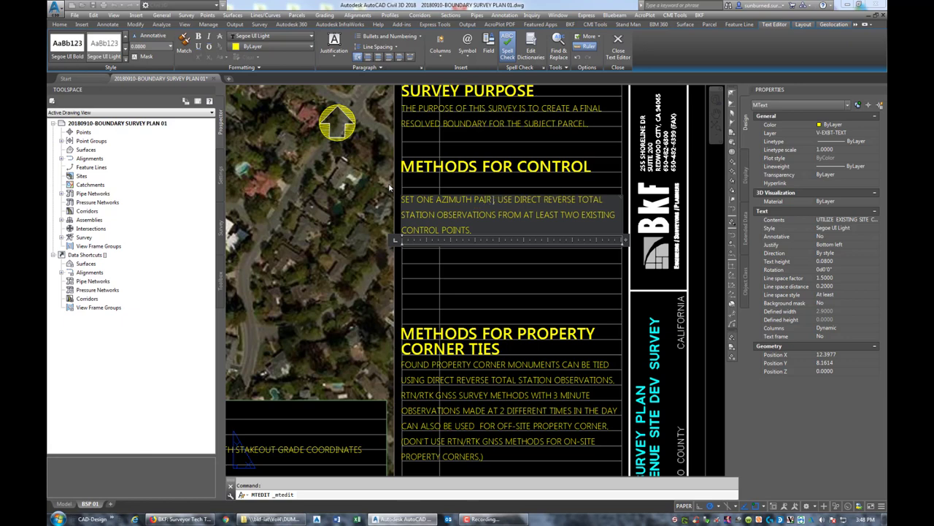
type("ECK SHOT USING THE")
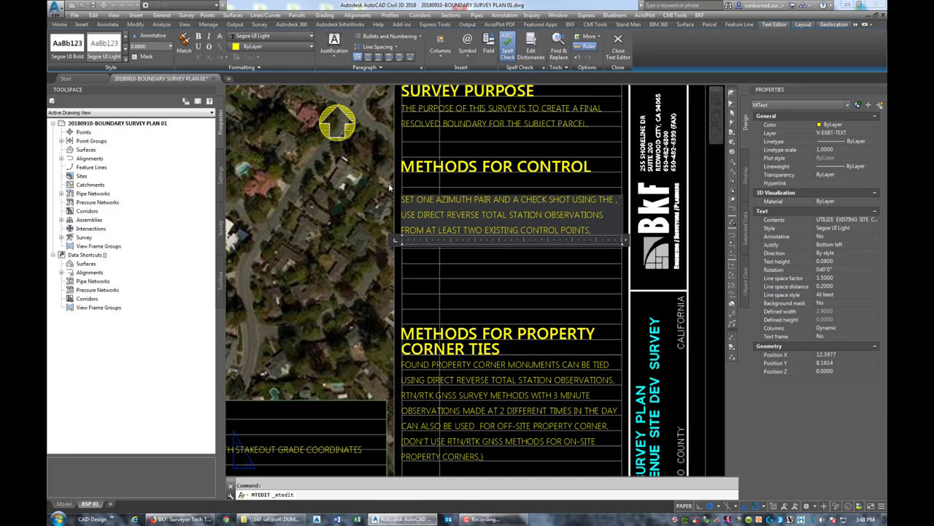
- Add RTN/RTK GNSS methods, additional control as needed, DIRECT/REVERSE, and CHECK NEW CONTROL wording
key("BackSpace")
key("BackSpace")
type("RT,")
key("BackSpace")
type("N/RTK GNSS MET")
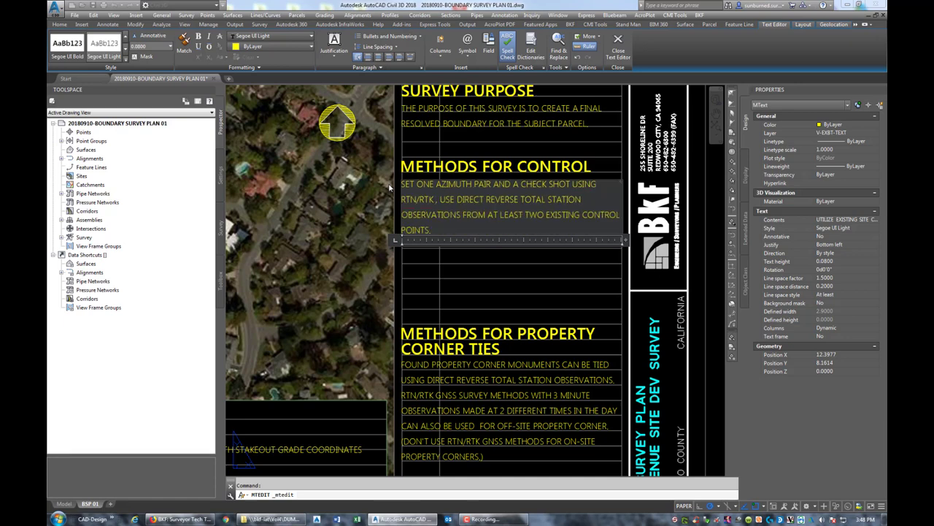
type("HO")
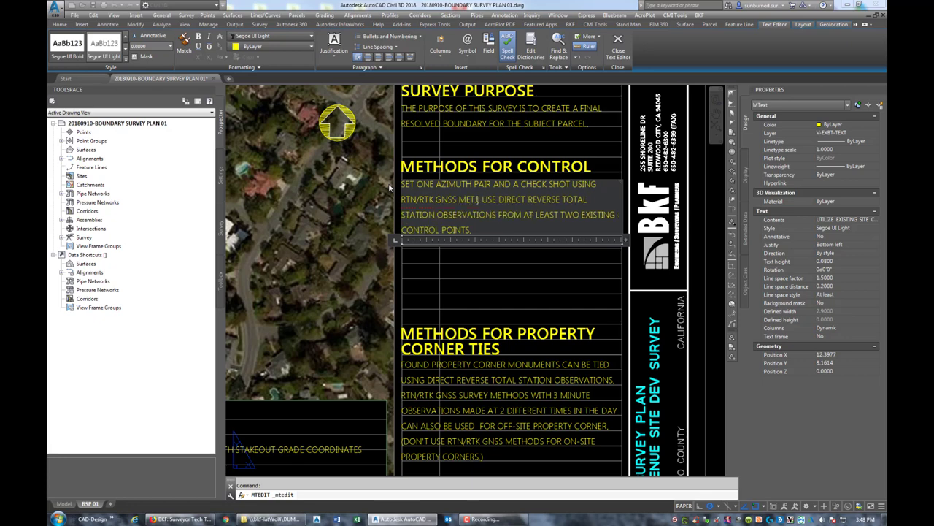
type("DS, SET ADDIT")
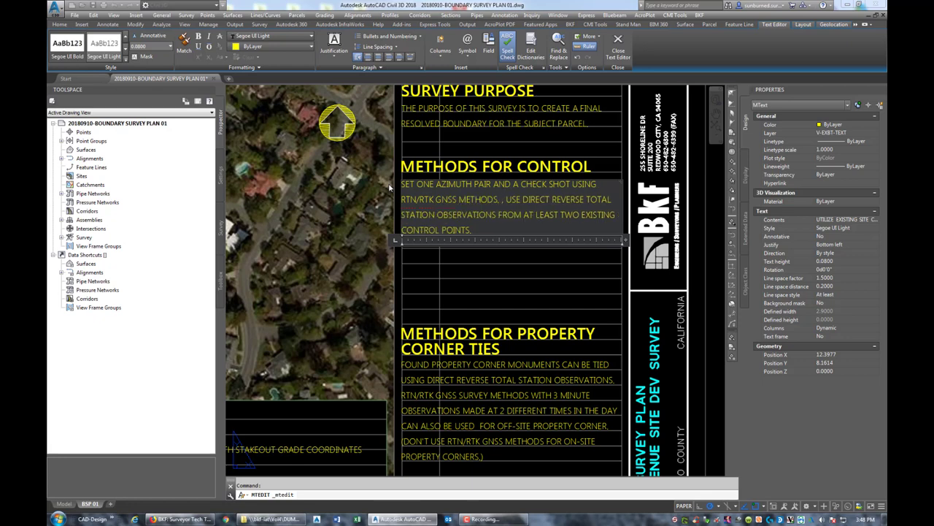
type("IONAL CON")
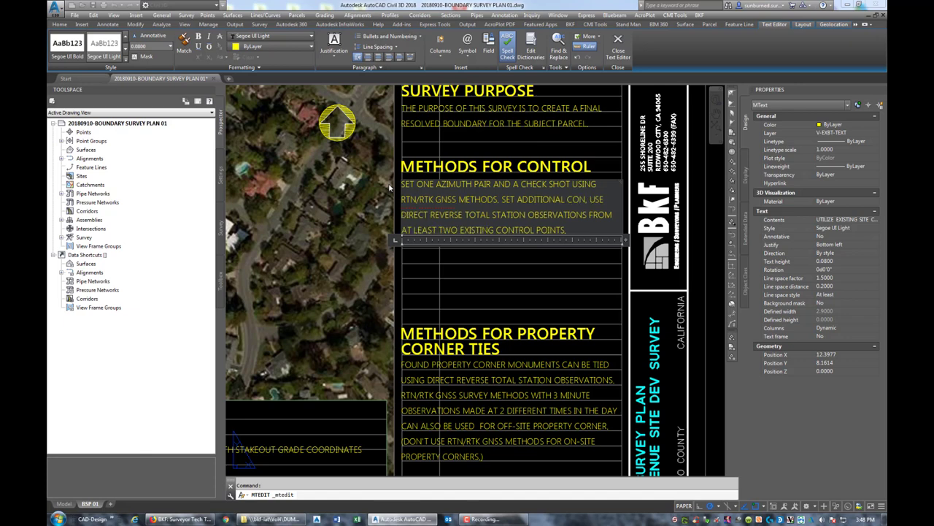
type("TROL AS NEEDED")
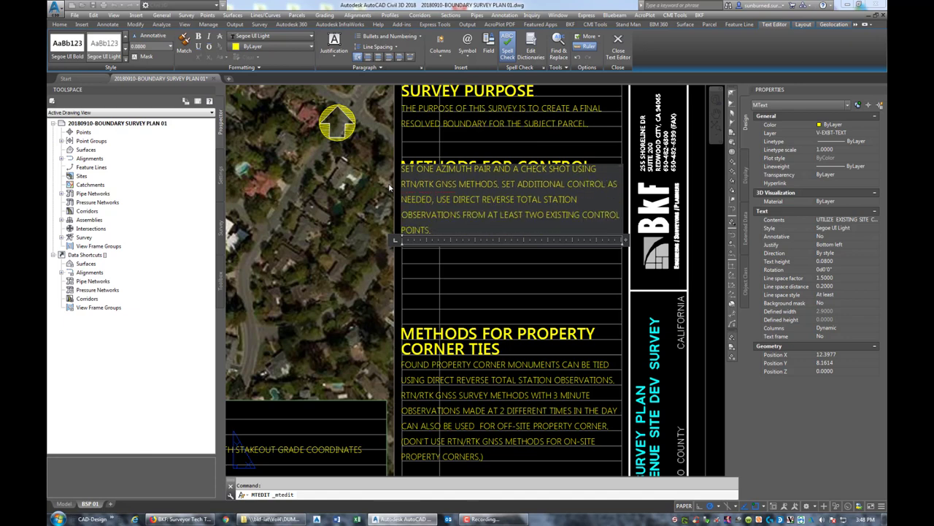
key("Delete")
key("BackSpace")
type("ING")
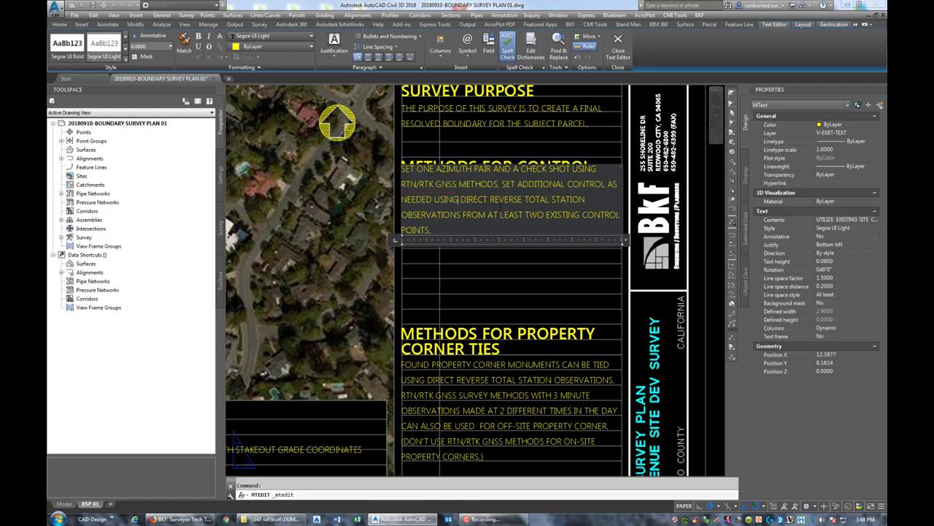
key("BackSpace")
type("/")
type(", CHECK NEW")
type(" CONTROL")
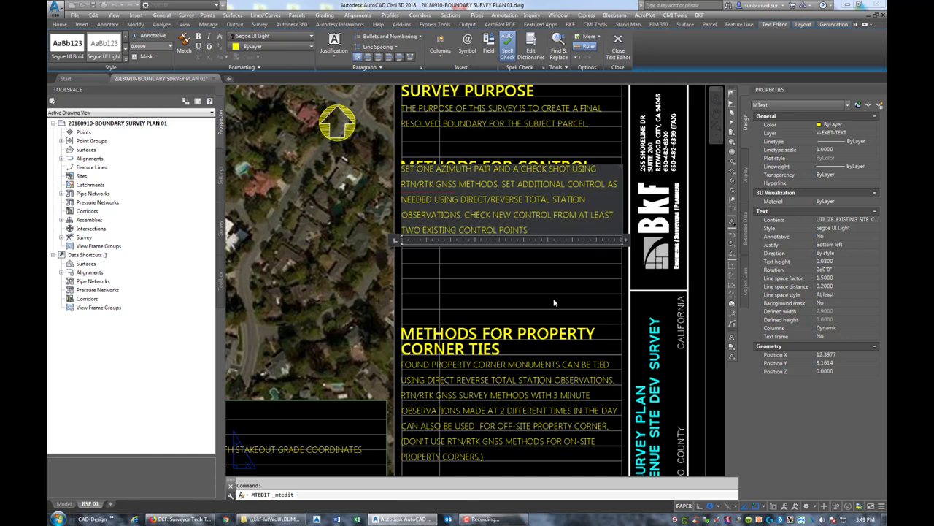
left_click(527, 278)
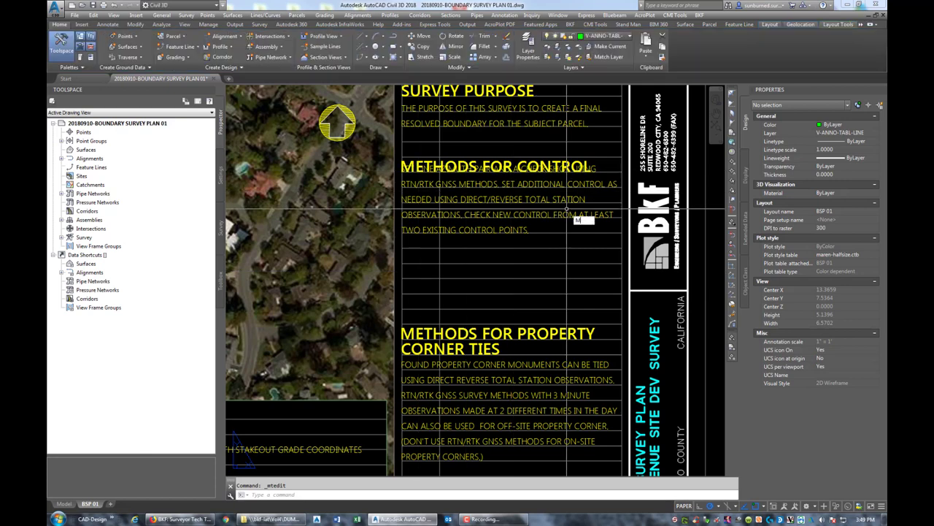
- Move the Methods for Control paragraph lower, below its heading
type("m")
key("Return")
left_click(482, 222)
key("Return")
left_click(394, 234)
left_click(460, 248)
key("Escape")
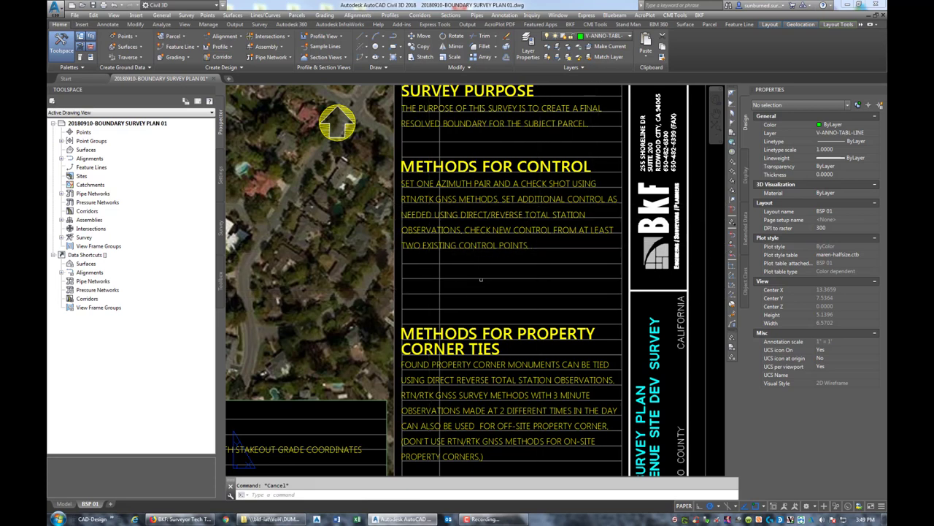
- Pan and zoom to review the Notes on Site Access and Survey Purpose areas
middle_click_drag(485, 264, 486, 236)
mouse_move(441, 216)
middle_mouse_down()
mouse_move(419, 207)
mouse_move(523, 252)
mouse_move(523, 268)
middle_mouse_up()
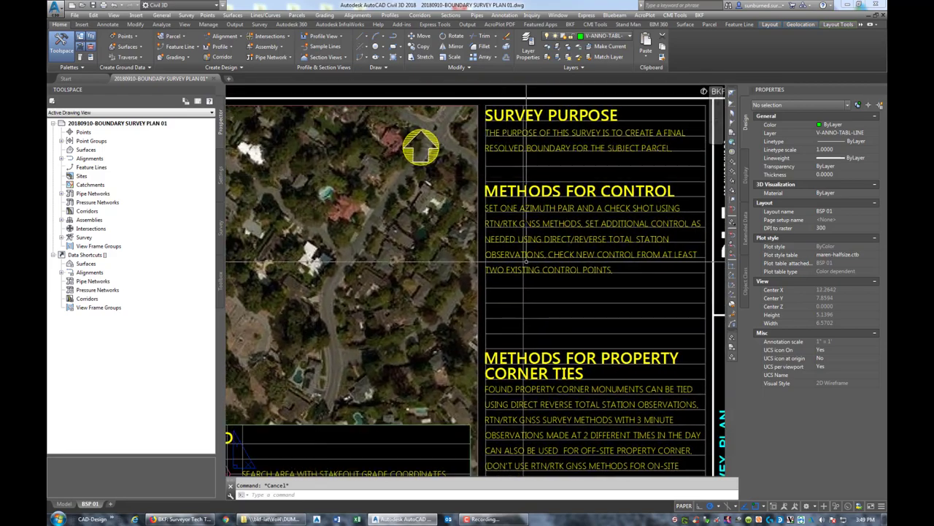
scroll(524, 268, "down", 5)
scroll(520, 275, "up", 6)
scroll(518, 281, "down", 6)
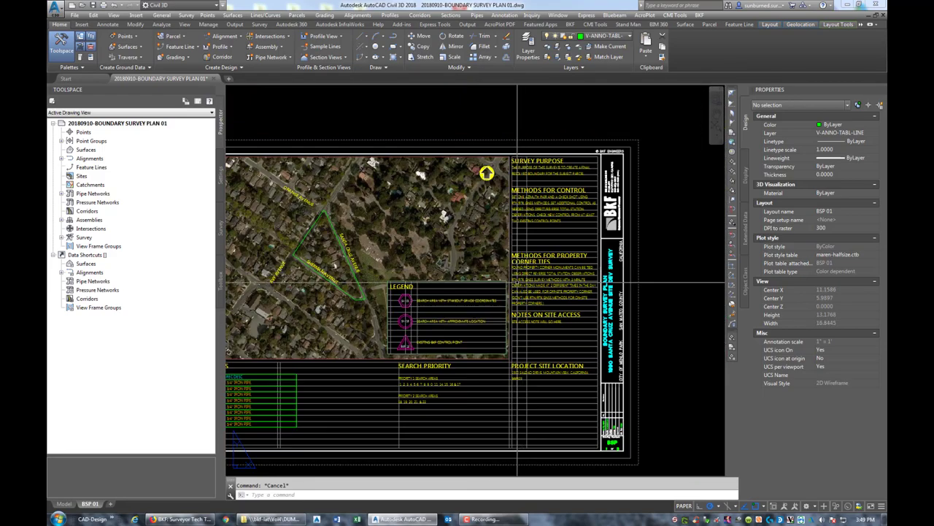
scroll(547, 285, "up", 4)
scroll(576, 286, "down", 4)
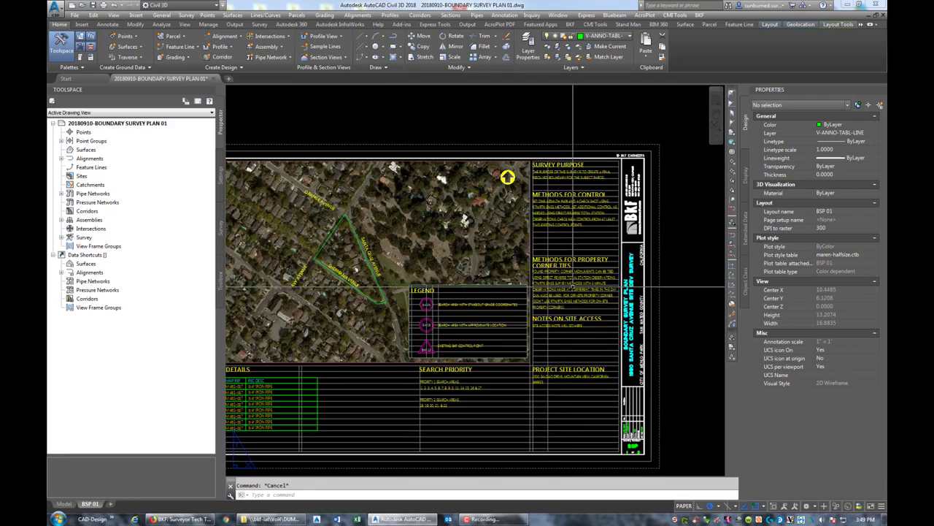
scroll(576, 284, "up", 3)
type("m")
key("Return")
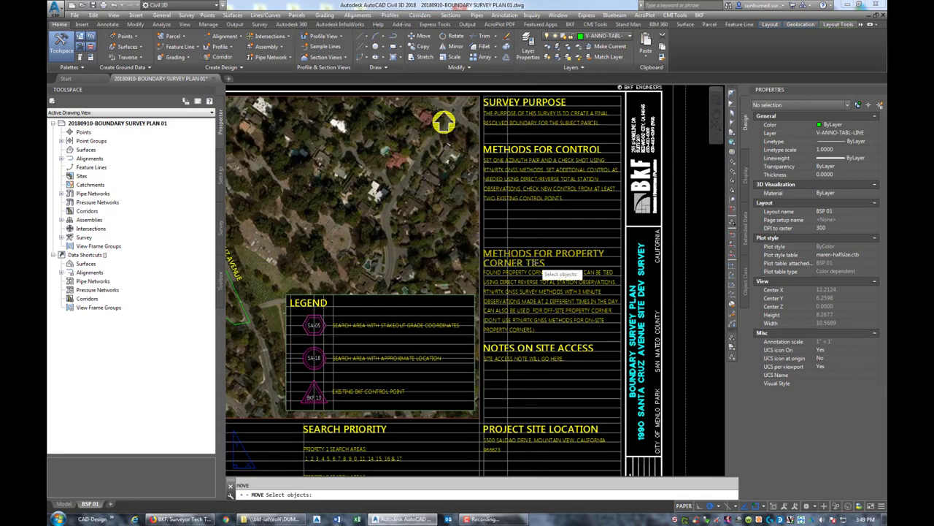
left_click(527, 258)
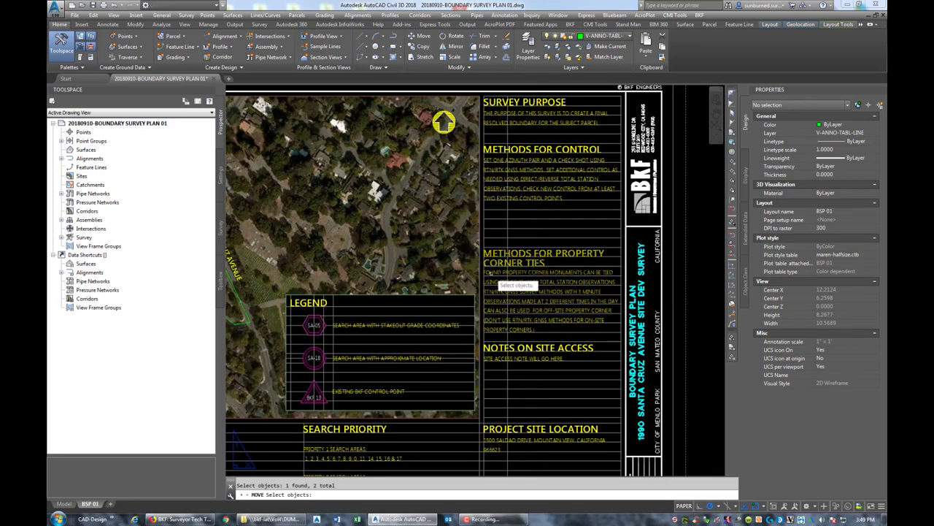
key("Return")
left_click(485, 277)
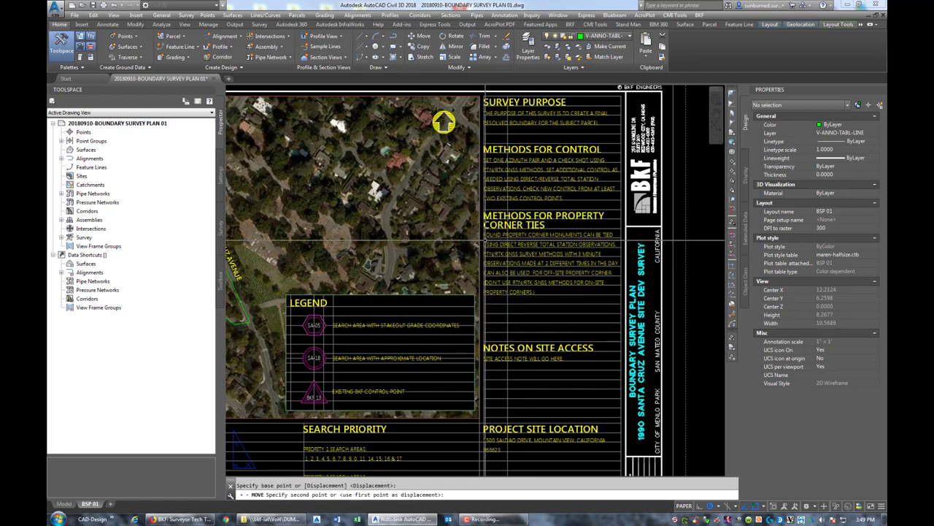
left_click(486, 240)
key("Return")
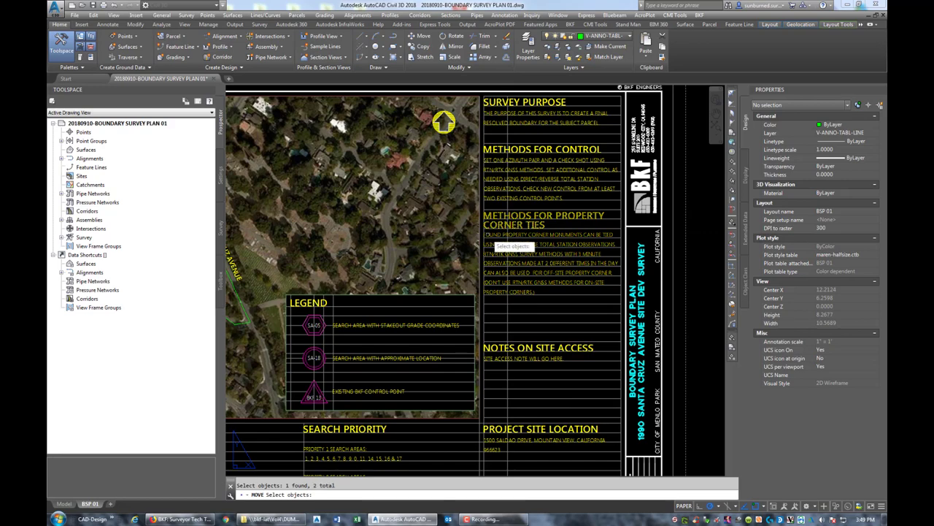
key("Return")
left_click(485, 229)
left_click(485, 233)
key("Escape")
scroll(523, 252, "up", 2)
key("Return")
left_click(476, 232)
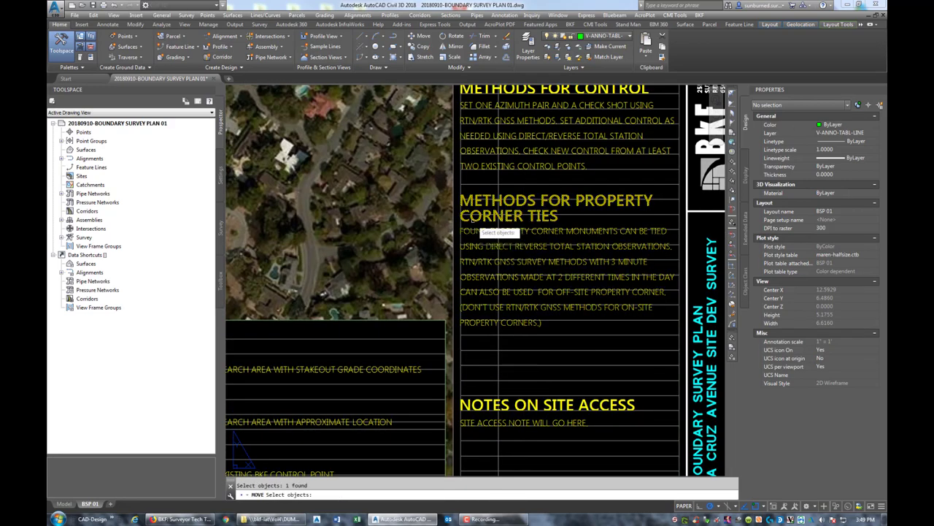
key("Return")
left_click(462, 217)
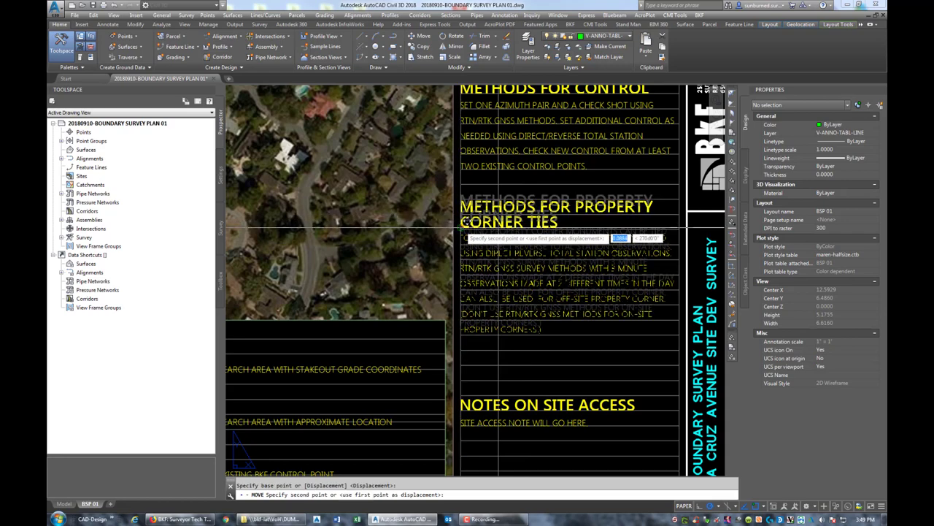
left_click(461, 229)
scroll(496, 240, "up", 2)
key("Return")
left_click(454, 208)
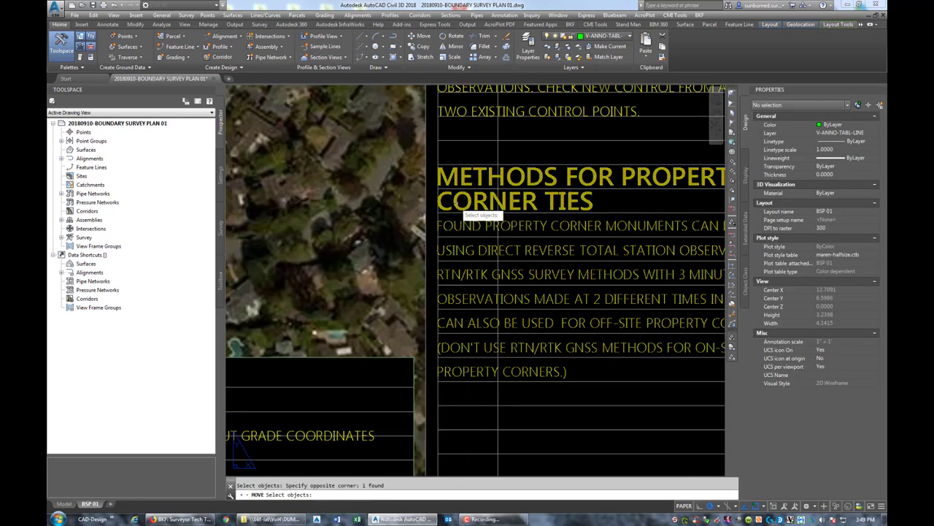
key("Return")
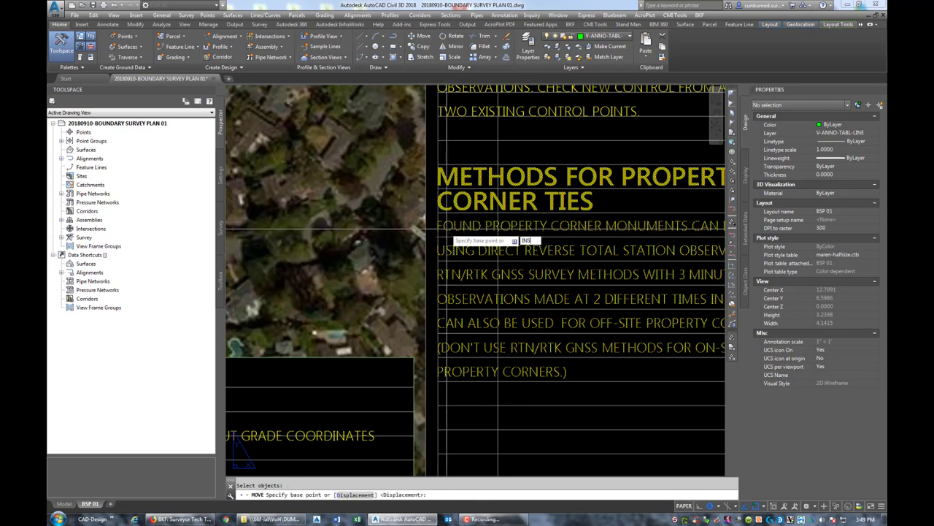
type("INS")
key("Return")
left_click(438, 381)
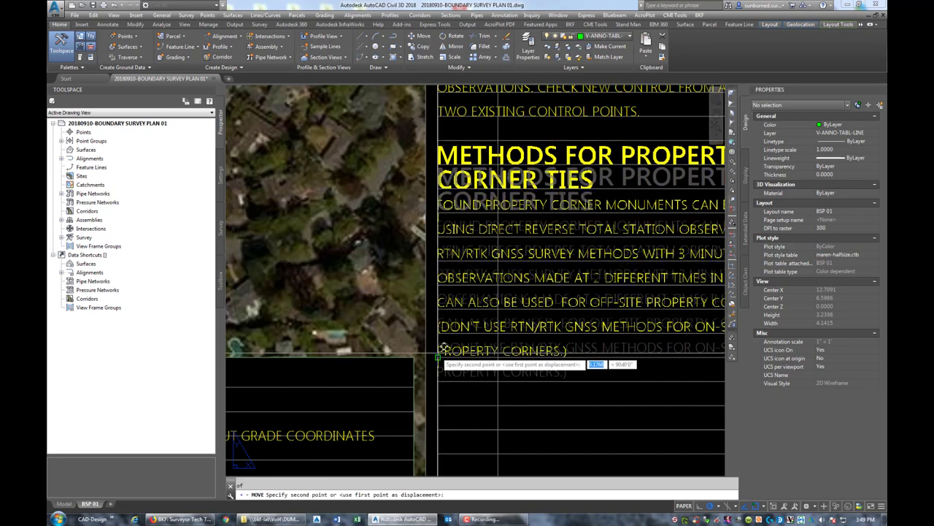
left_click(439, 381)
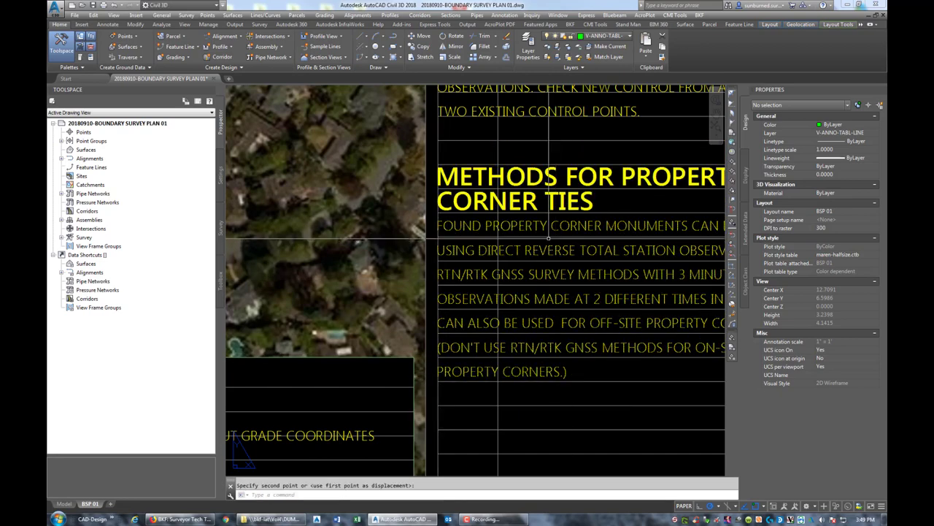
left_click(439, 380)
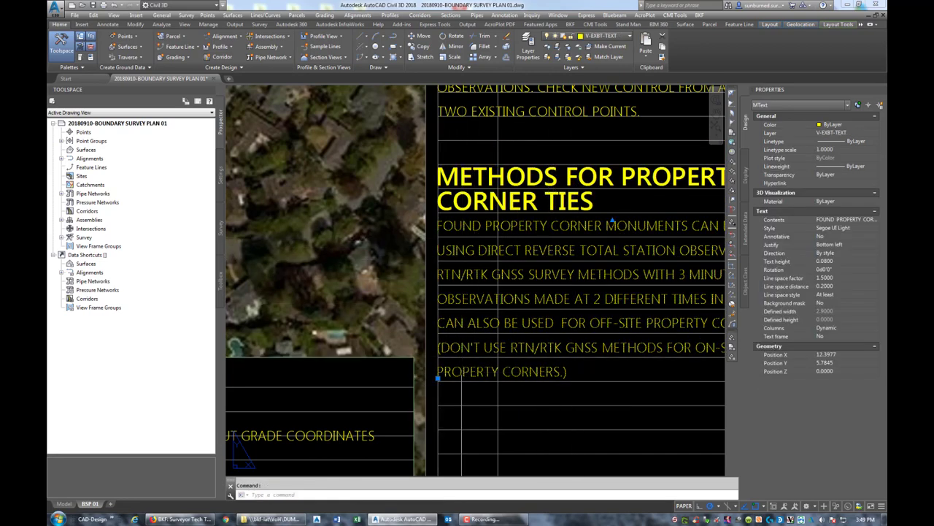
scroll(439, 373, "up", 5)
scroll(438, 373, "down", 5)
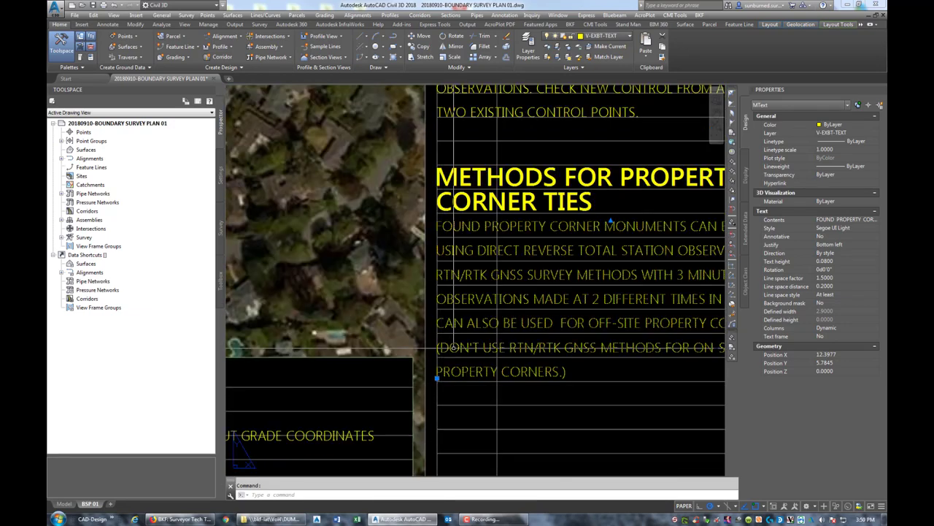
key("Return")
key("Escape")
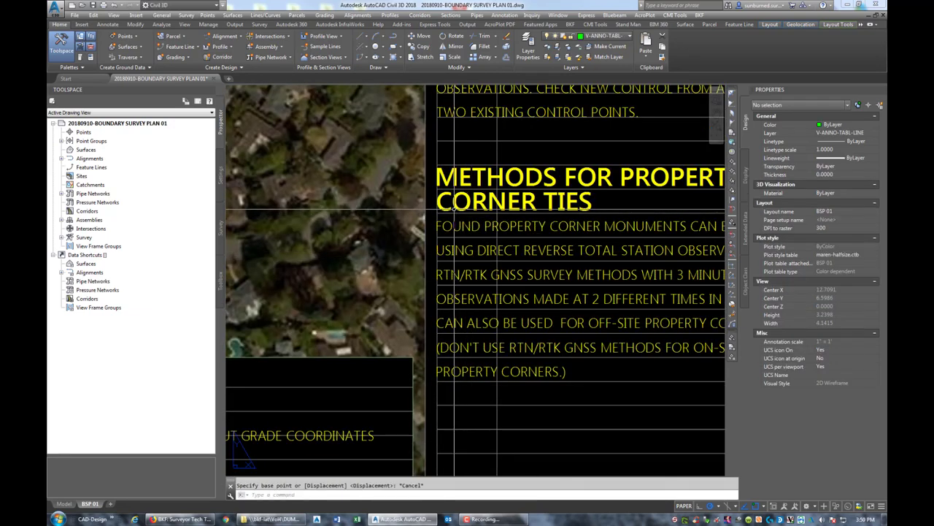
key("Return")
left_click(440, 208)
left_click(442, 315)
key("Return")
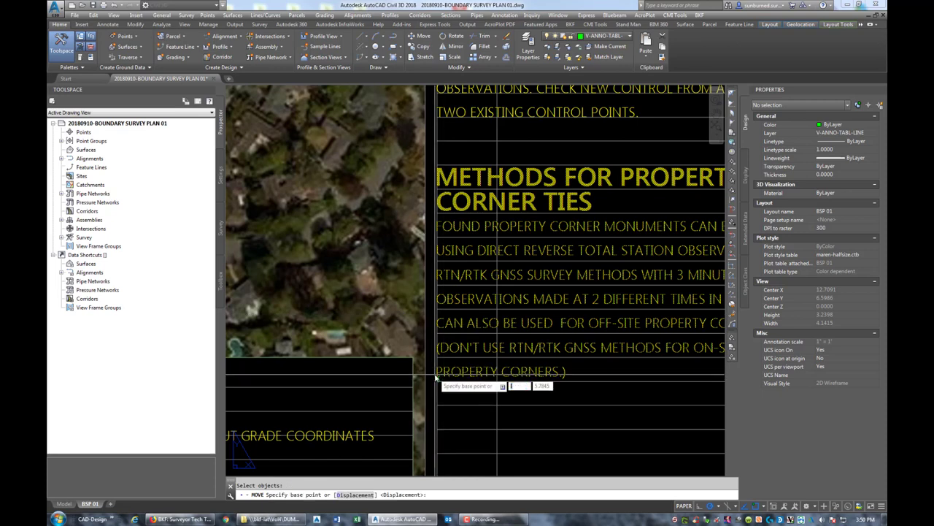
left_click(438, 378)
key("Escape")
scroll(528, 280, "down", 2)
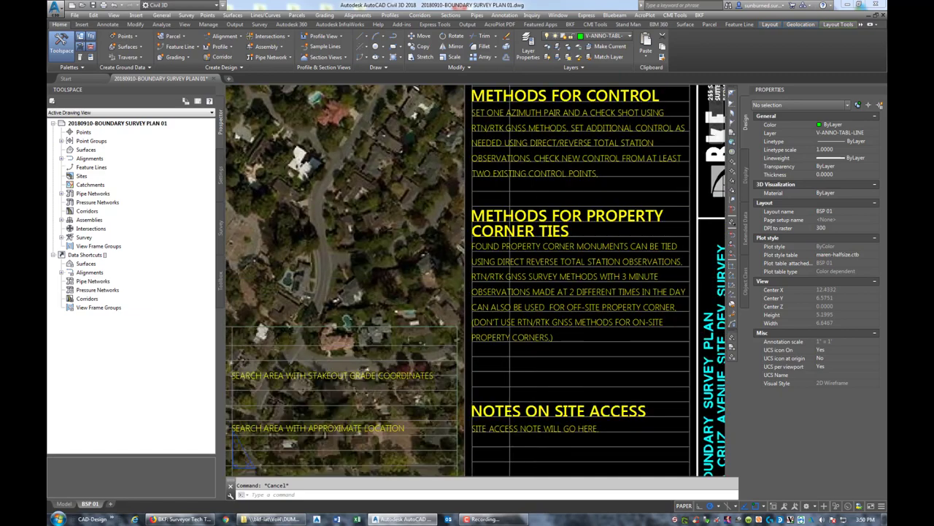
scroll(528, 280, "up", 2)
scroll(532, 263, "down", 2)
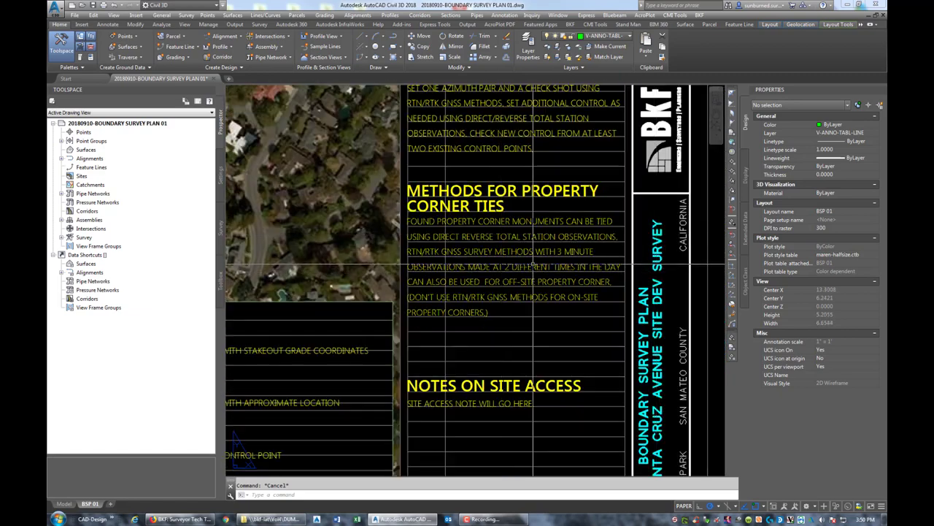
scroll(533, 262, "up", 2)
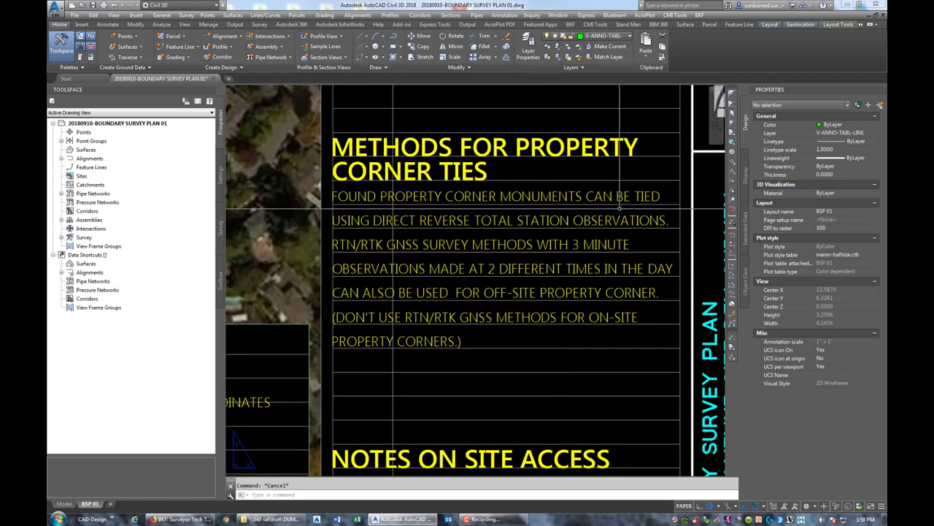
- In the corner-ties note, join DIRECT and REVERSE as DIRECT/REVERSE
left_click(453, 222)
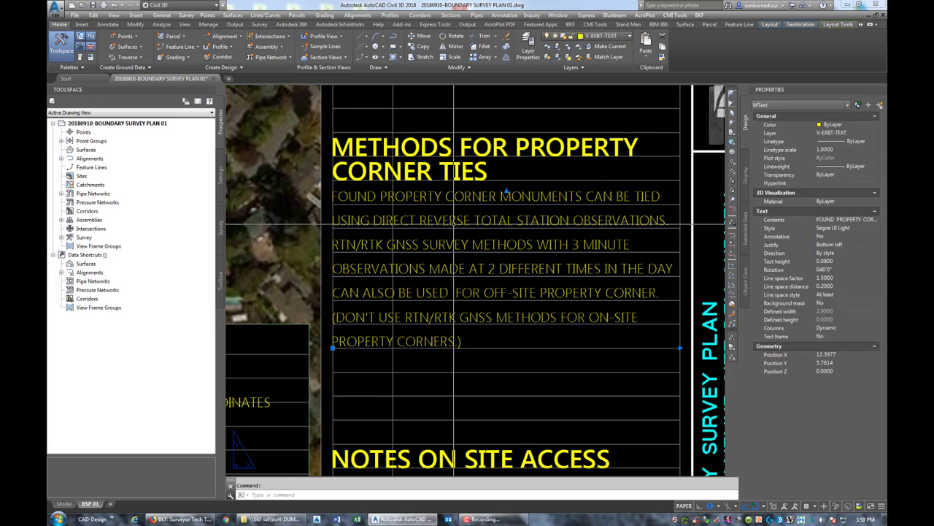
double_click(453, 223)
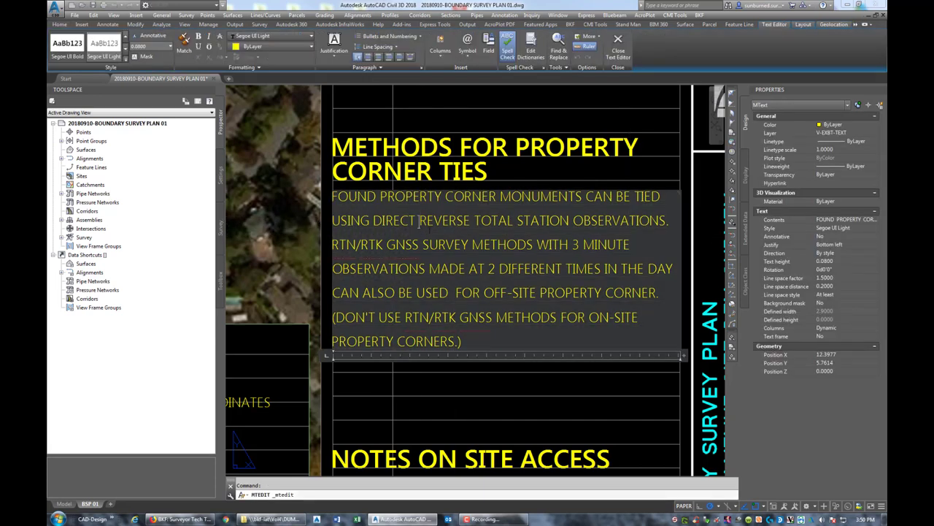
key("BackSpace")
type("/")
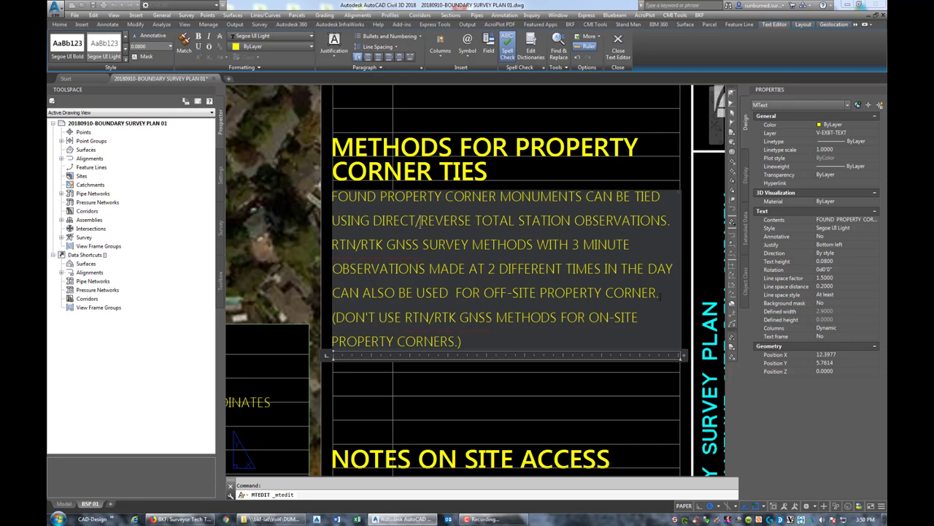
- Delete the RTN/RTK GNSS survey sentences and the DON'T USE RTN/RTK warning
left_click_drag(660, 292, 332, 243)
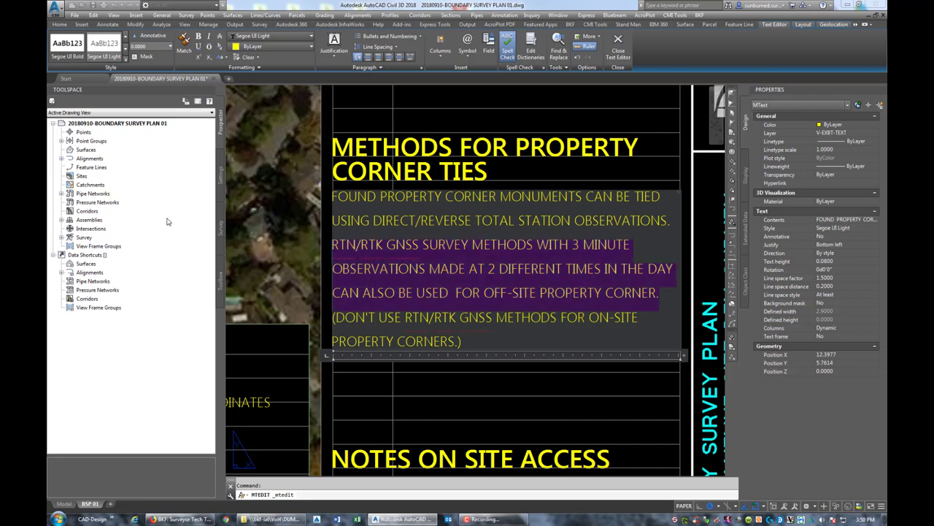
key("Delete")
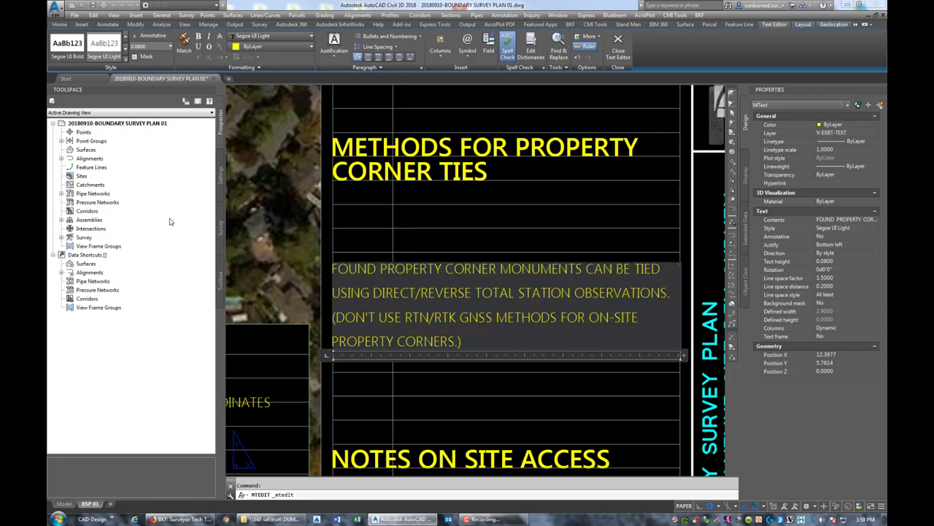
left_click_drag(471, 342, 333, 318)
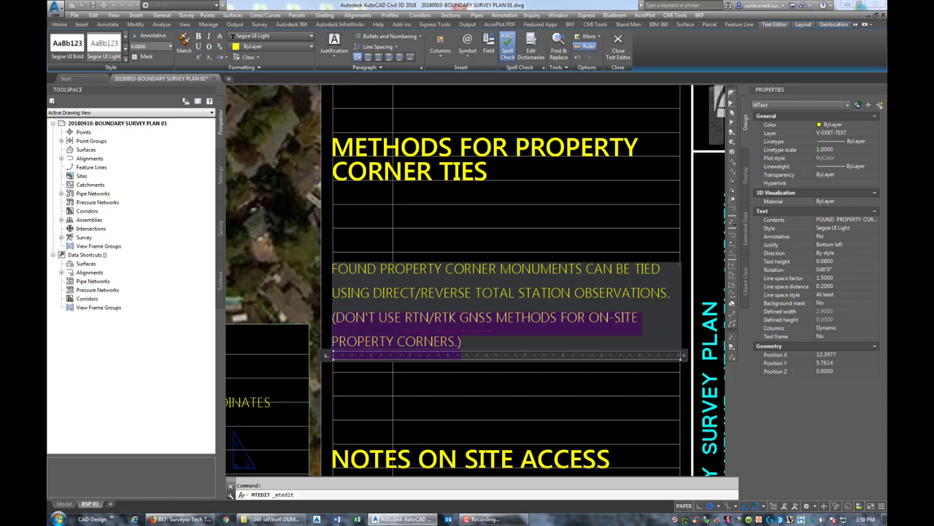
key("Delete")
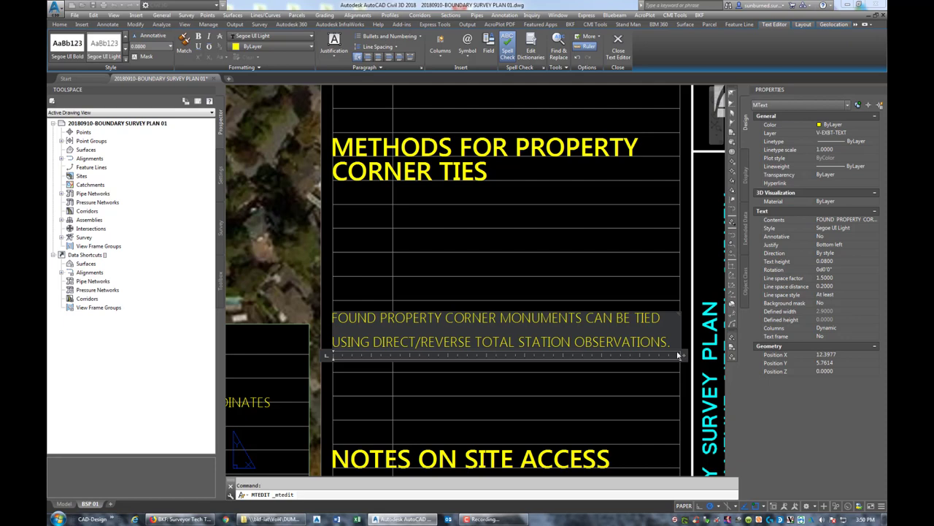
- Start a new line: 'TIE PROPERTY CORNERS FROM MORE THAN ONE' control point
key("Return")
type("P")
key("BackSpace")
type("TIE PROPERT")
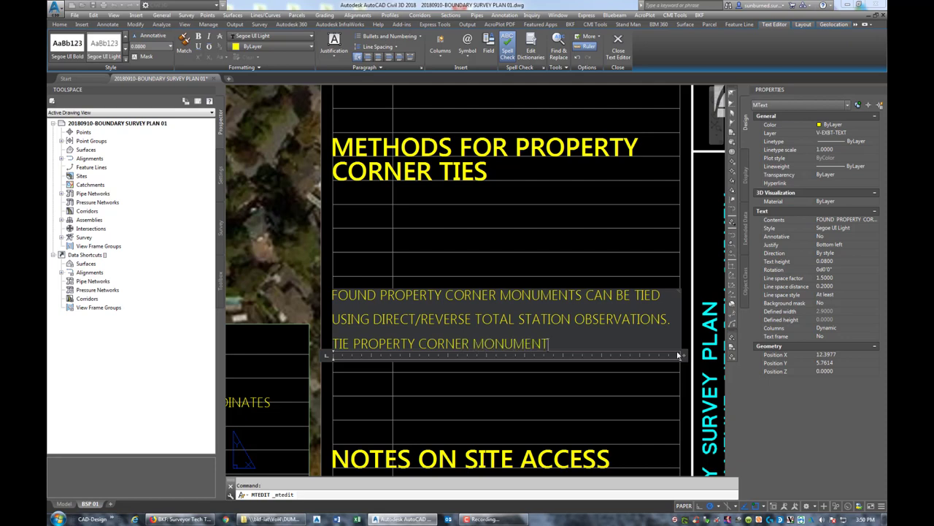
type("Y CORNERS FROP  M MORE THAN ONE CONTROL POINT WHENE")
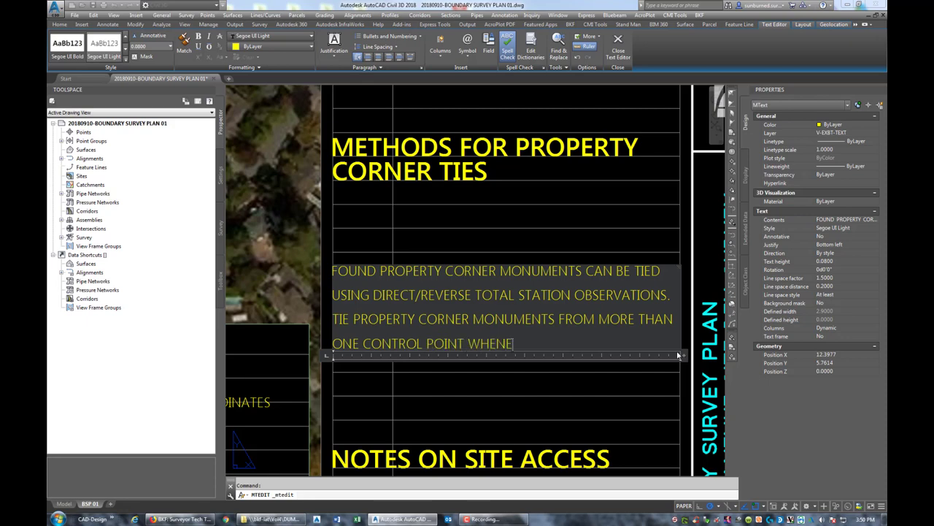
- Finish the tie sentence with 'WHENEVER POSSIBLE.' and move the corner-ties note under its heading
type("BLE.")
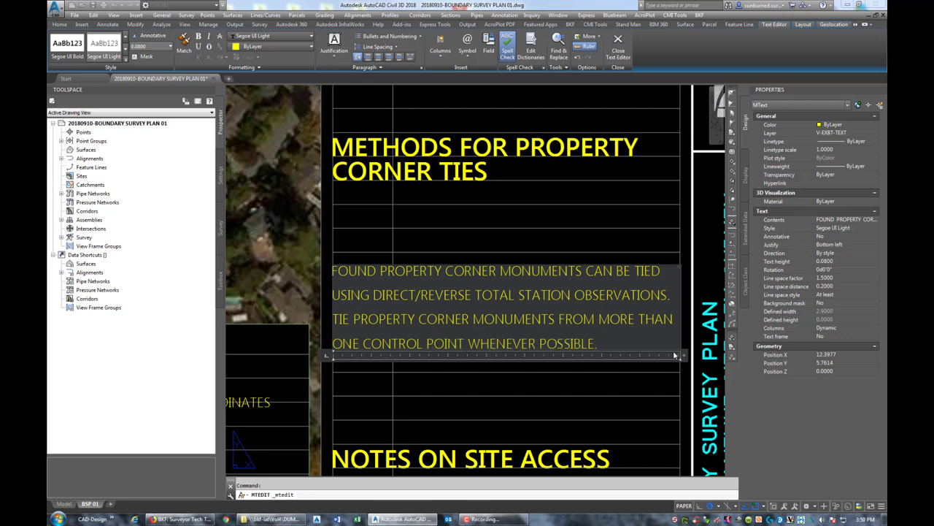
left_click(547, 249)
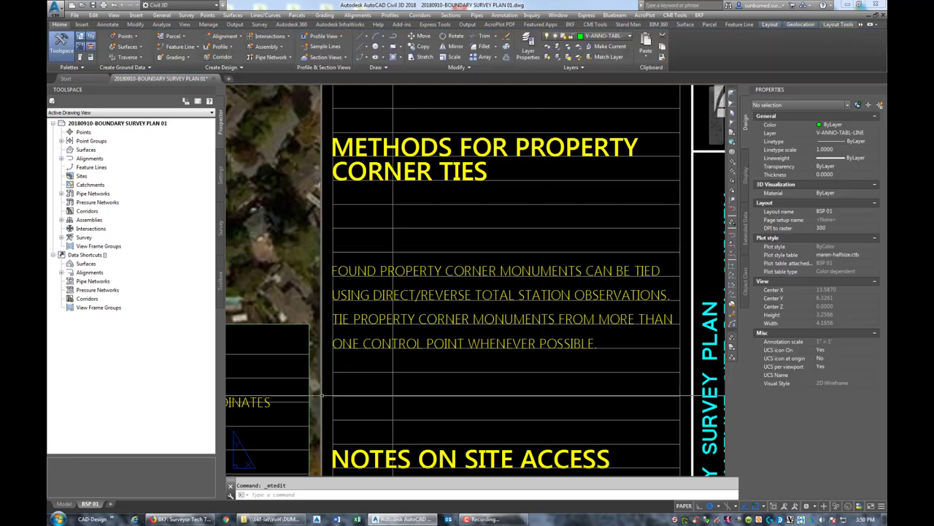
type("m")
key("Return")
left_click(365, 272)
key("Return")
left_click(342, 269)
left_click(342, 197)
- Rewrite the site access note: no access needed, work in public right-of-way, contact the Lathrop office
scroll(332, 211, "down", 3)
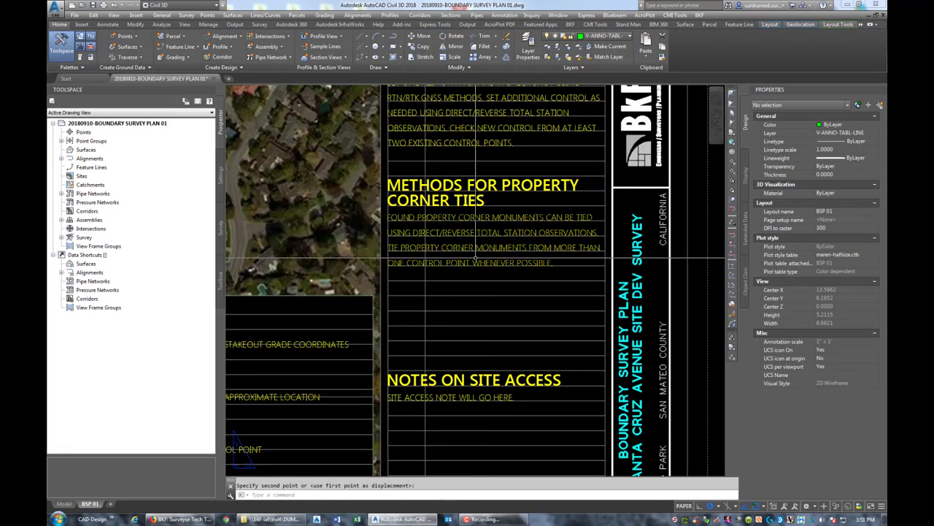
middle_click_drag(332, 211, 499, 212)
scroll(564, 237, "up", 1)
mouse_move(564, 238)
middle_mouse_down()
mouse_move(620, 238)
mouse_move(493, 225)
middle_mouse_up()
left_click(515, 286)
double_click(568, 287)
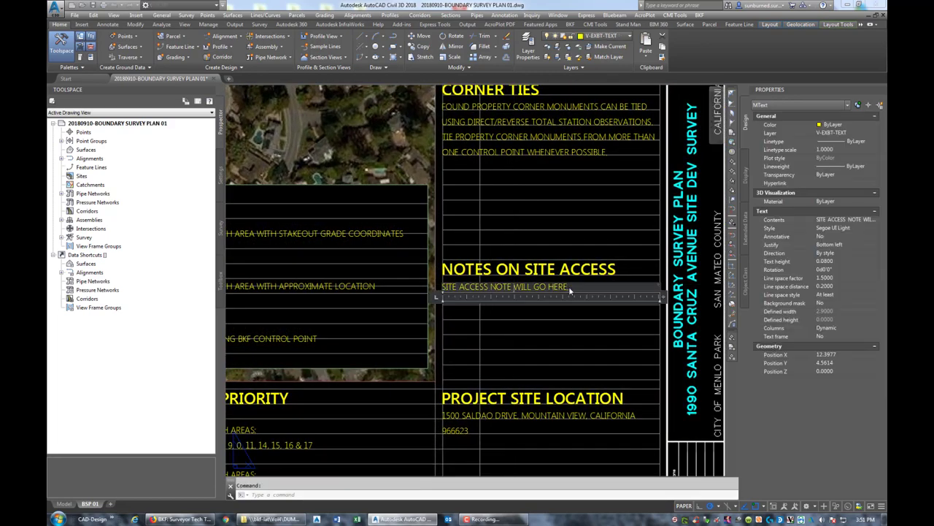
key("ctrl+shift+Left")
key("ctrl+shift+Left")
key("ctrl+shift+Left")
key("ctrl+shift+Left")
key("ctrl+shift+Left")
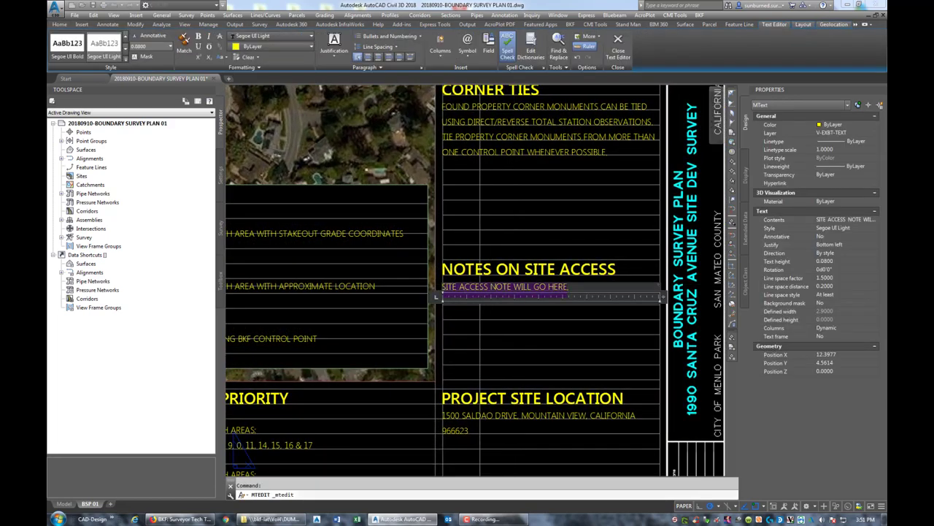
type("NO")
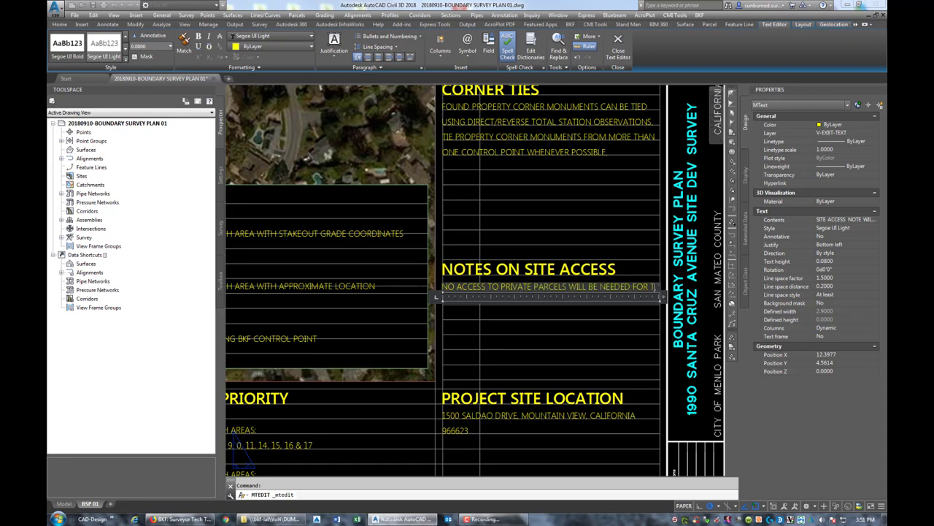
type("FOR THE FIELD SURVEY. ALL")
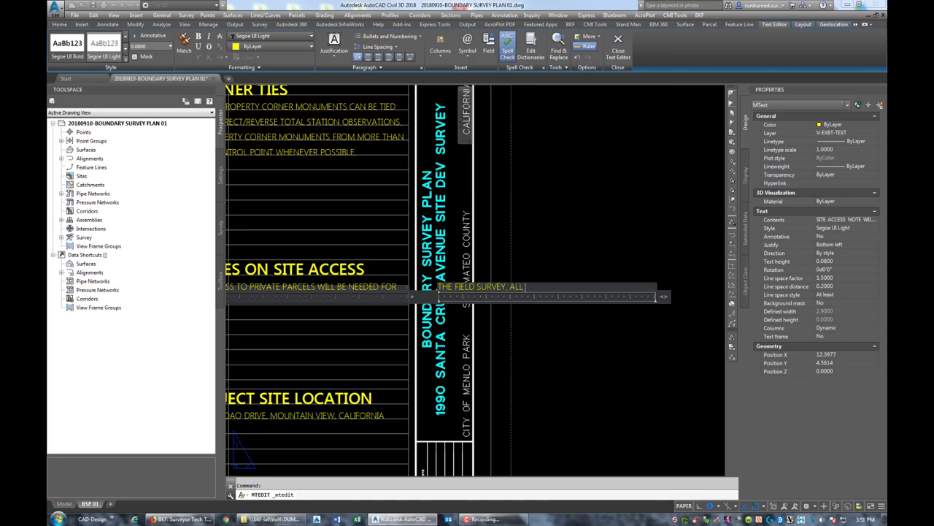
type("WORK WILL BE IN THE RIGHT-OF-W")
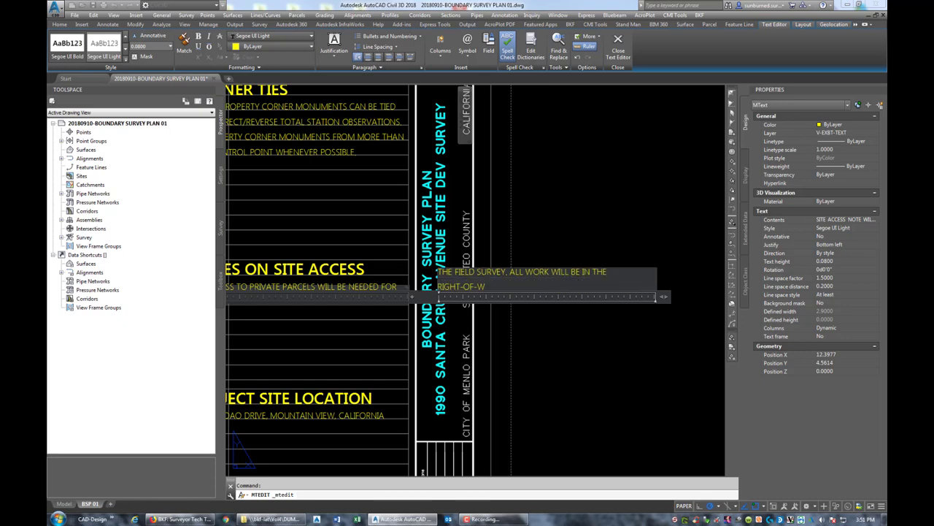
type("AY OF PUBLIC STREETS. COTNACT")
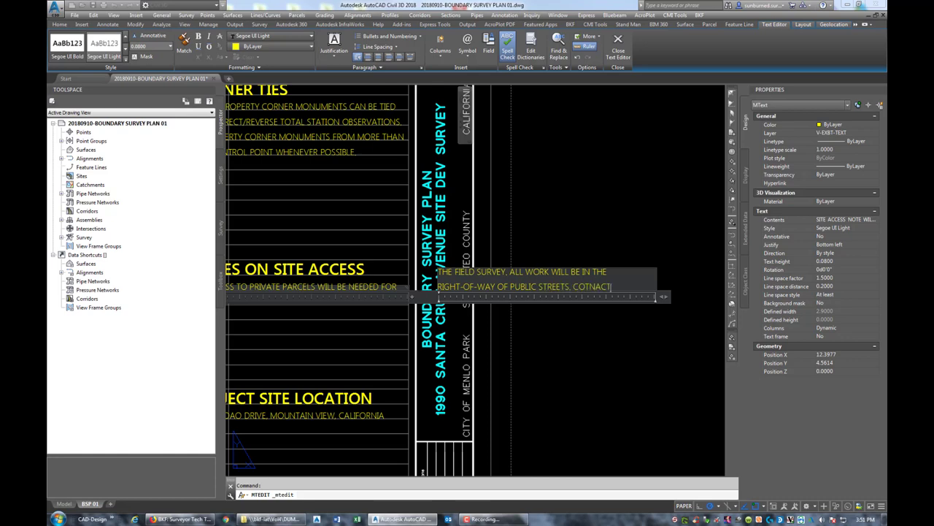
key("BackSpace")
key("BackSpace")
key("BackSpace")
key("BackSpace")
key("BackSpace")
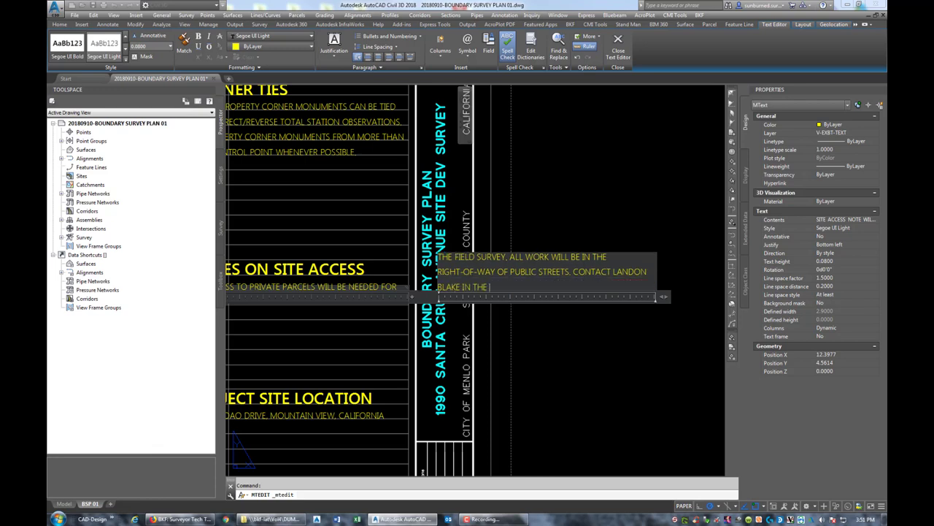
type("LATHROP OFFICE WITH ANY QUESTIONS ABOUT SITE ACCESS.")
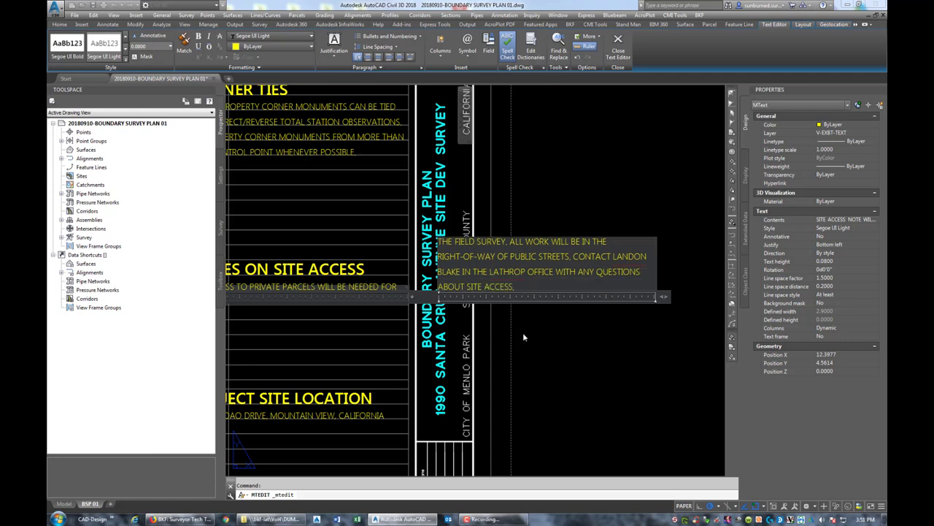
- Commit the site access note and narrow its wrapping width to fit the column
left_click(522, 337)
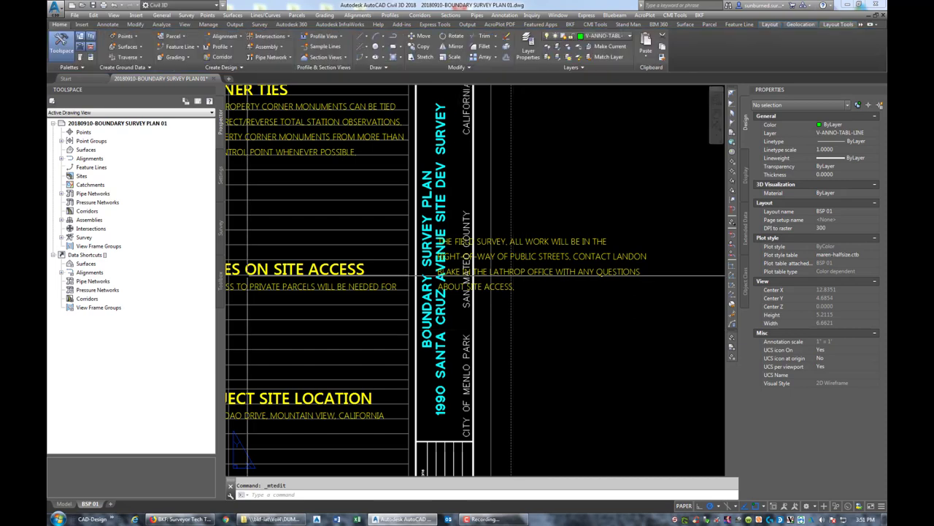
middle_click_drag(522, 337, 603, 285)
left_click(494, 235)
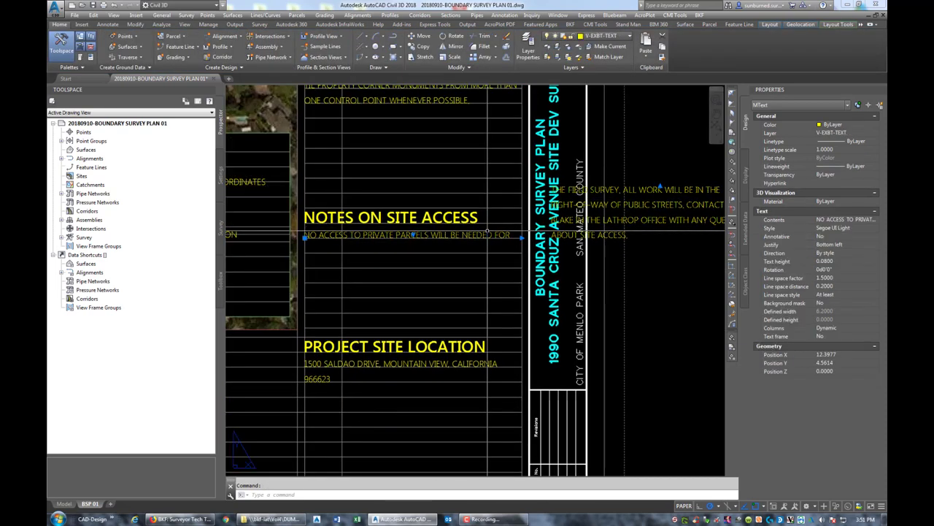
left_click_drag(522, 244, 590, 244)
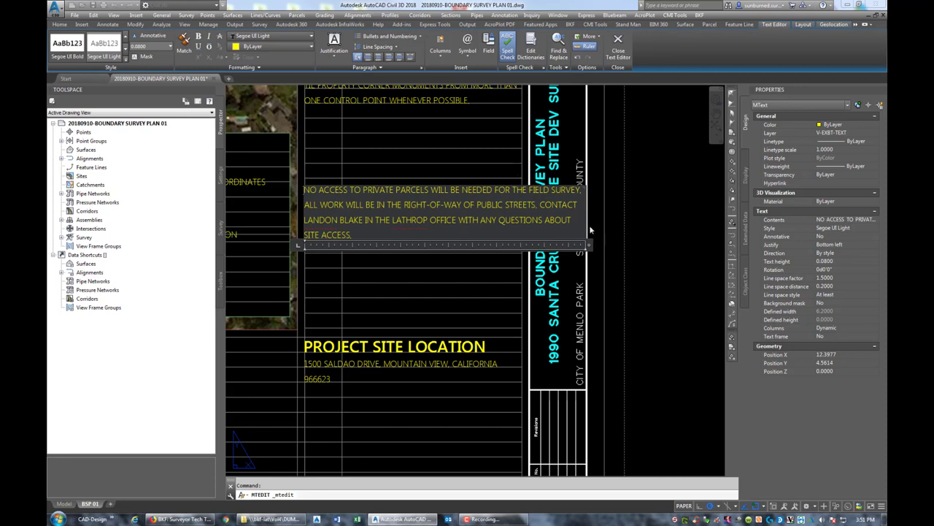
left_click_drag(585, 210, 519, 210)
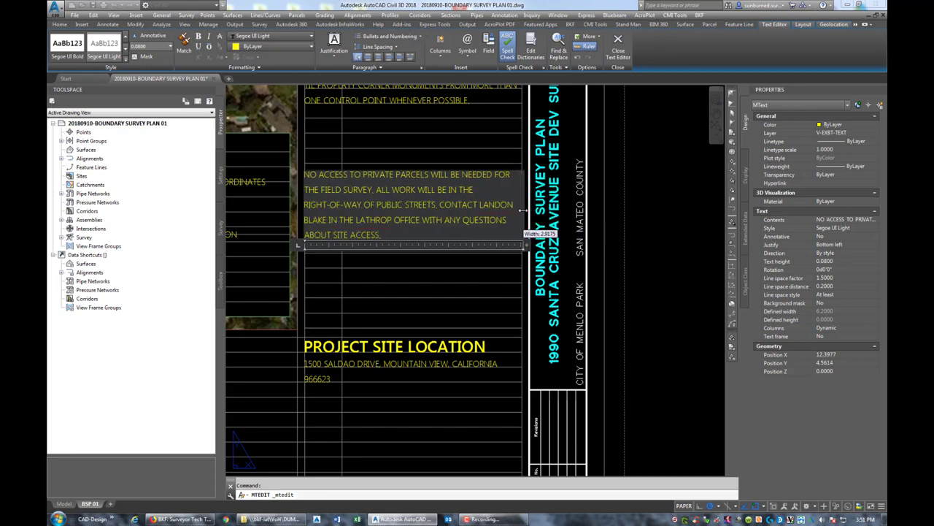
- Move the site access note text directly below its heading
left_click(259, 212)
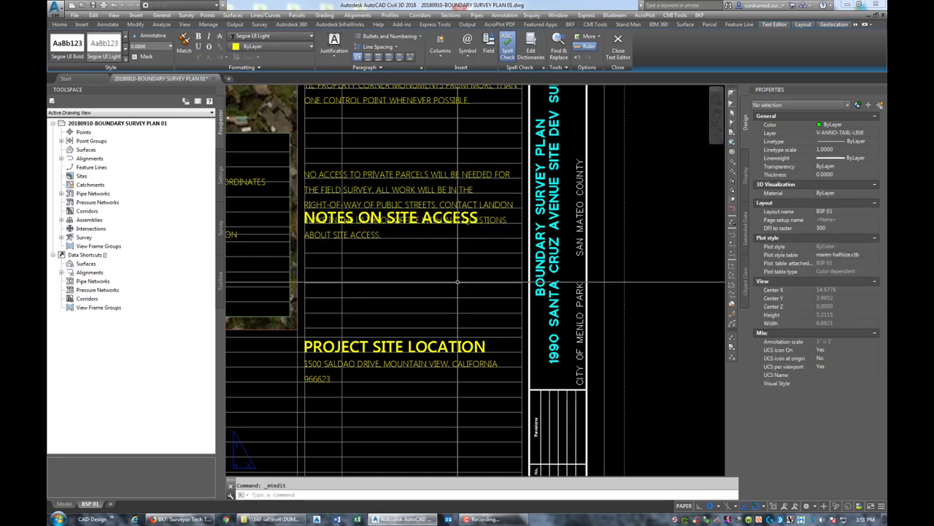
type("m")
key("Return")
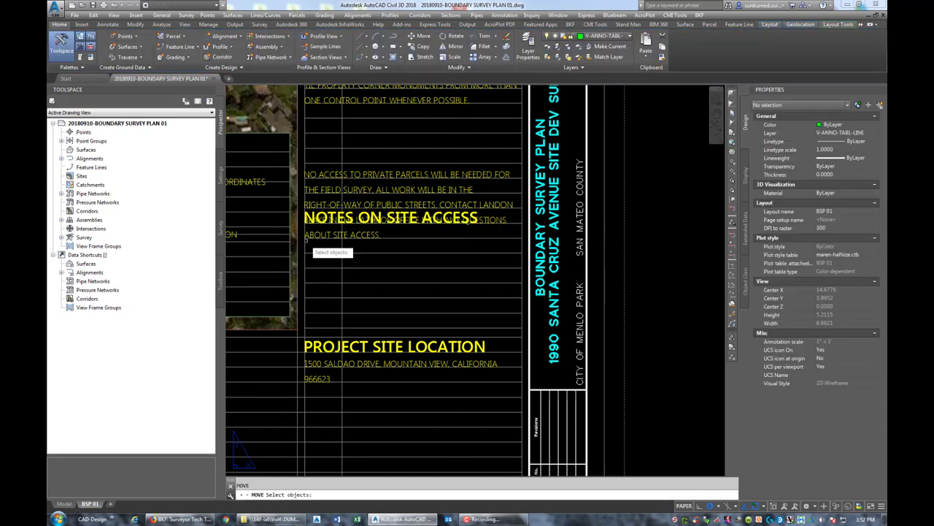
left_click(311, 248)
key("Return")
left_click(306, 250)
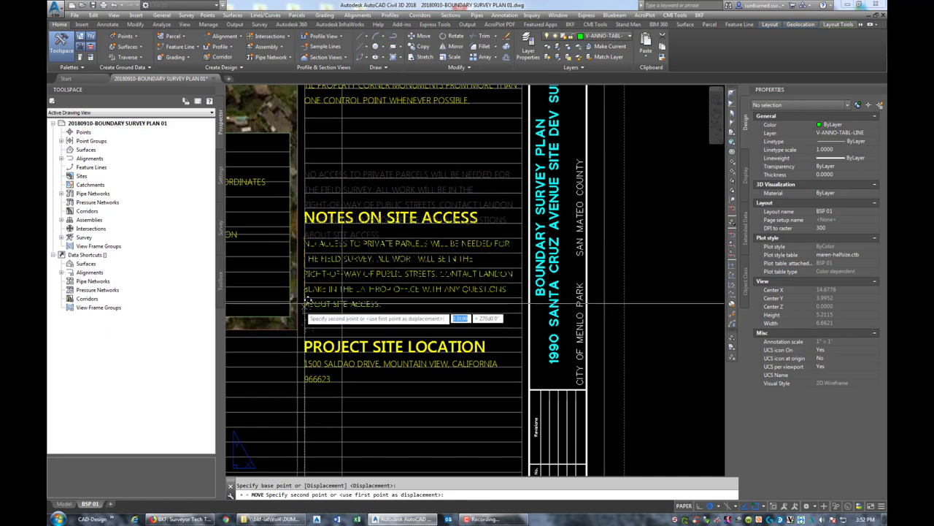
left_click(305, 299)
key("Escape")
- Move the Notes on Site Access heading and paragraph together up the sheet
middle_click_drag(314, 296, 417, 333)
key("Return")
left_click(517, 275)
left_click(460, 268)
key("Return")
left_click(474, 268)
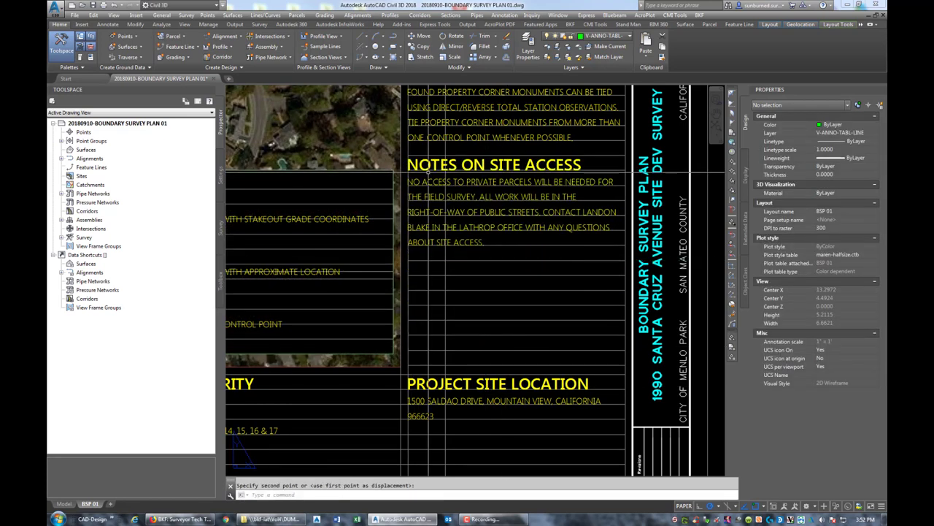
left_click(428, 171)
key("Return")
left_click(423, 176)
key("Return")
left_click(409, 167)
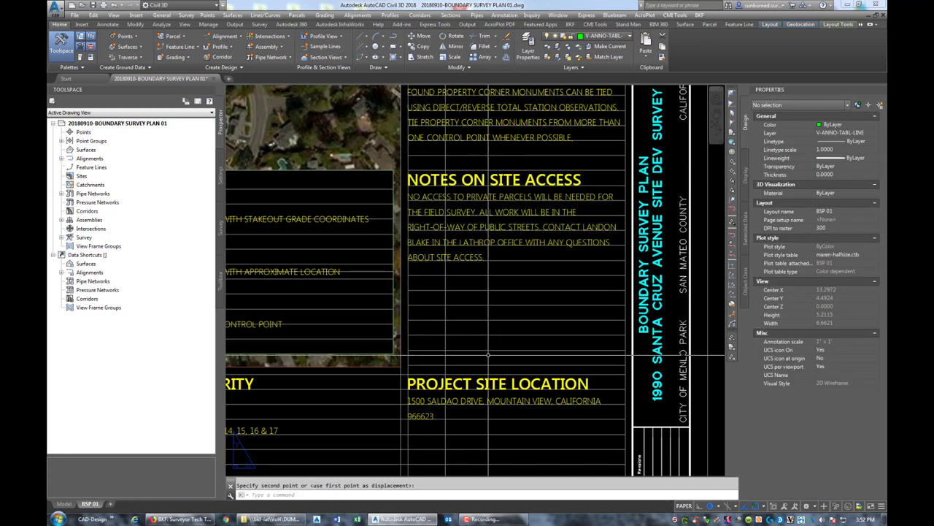
middle_click_drag(447, 394, 479, 303)
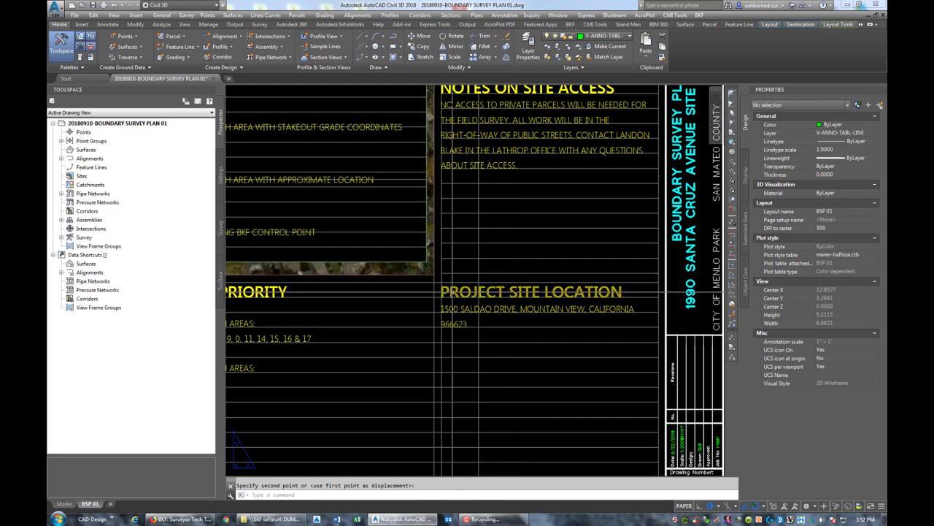
left_click(451, 175)
- Move the Project Site Location block higher on the sheet
key("Return")
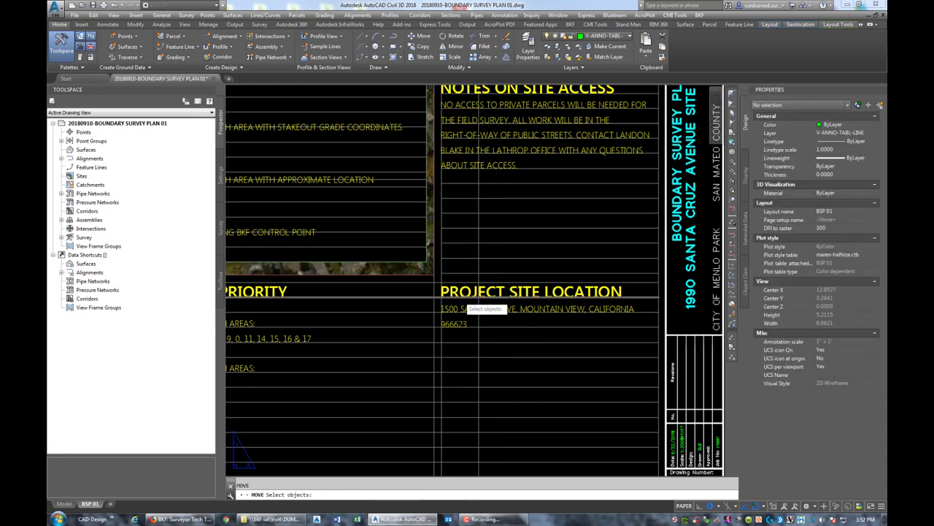
left_click(464, 308)
key("Return")
left_click(442, 296)
left_click(442, 212)
left_click(464, 225)
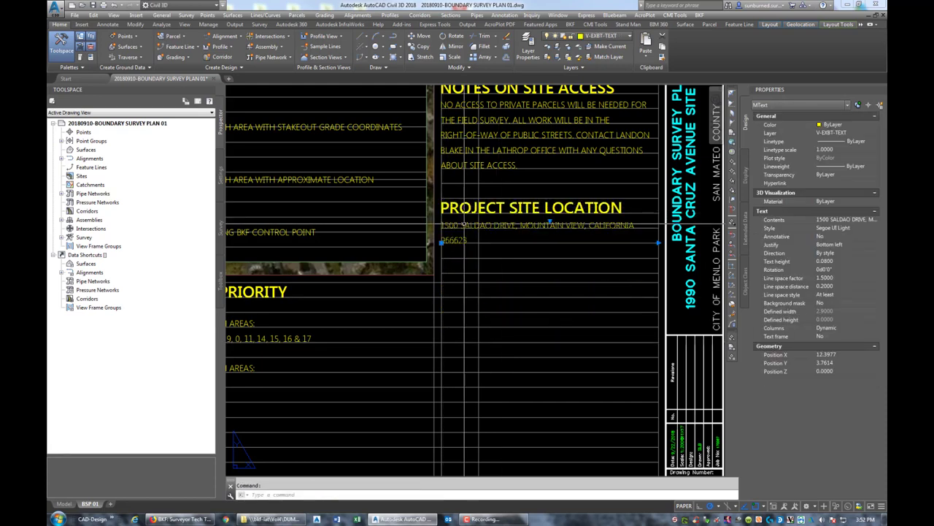
double_click(470, 227)
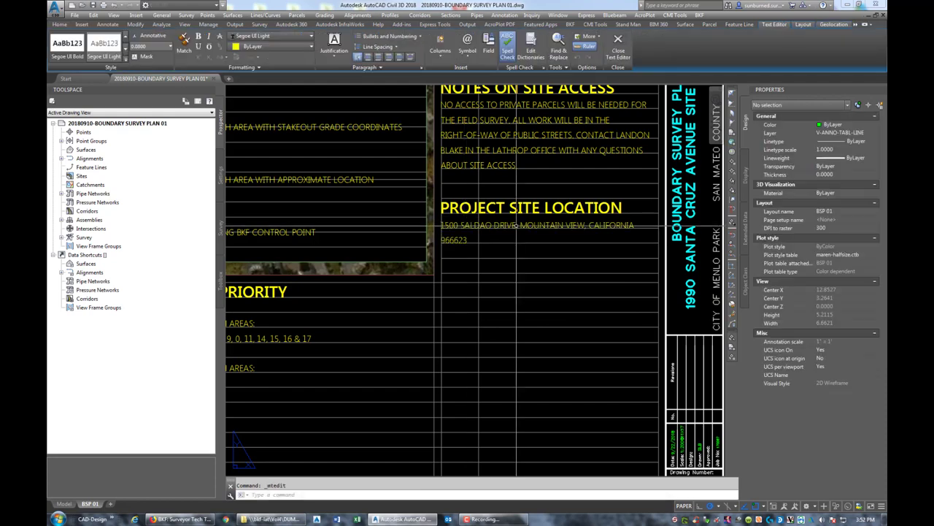
left_click(514, 227)
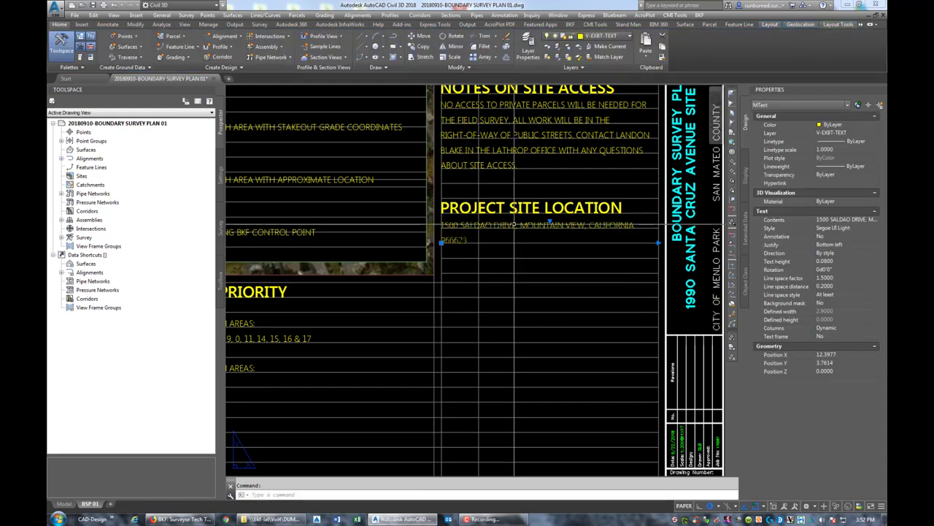
double_click(515, 226)
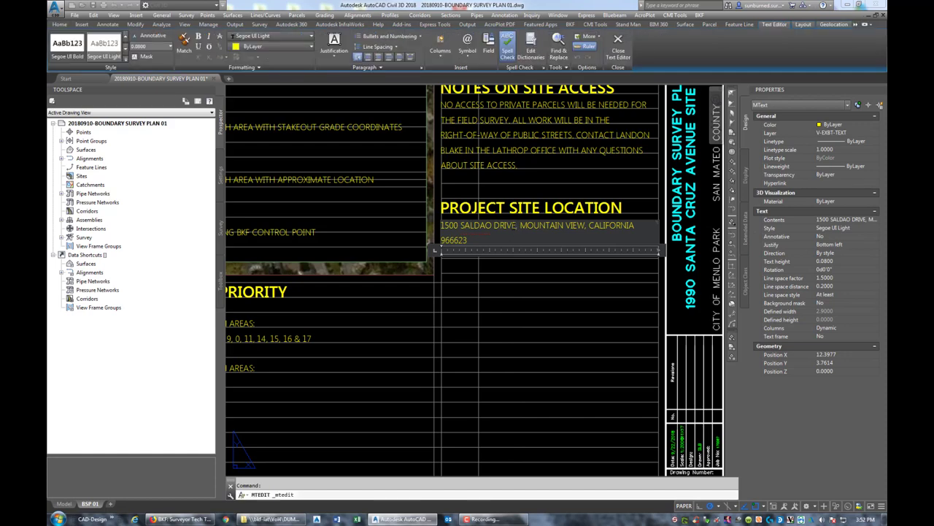
key("Delete")
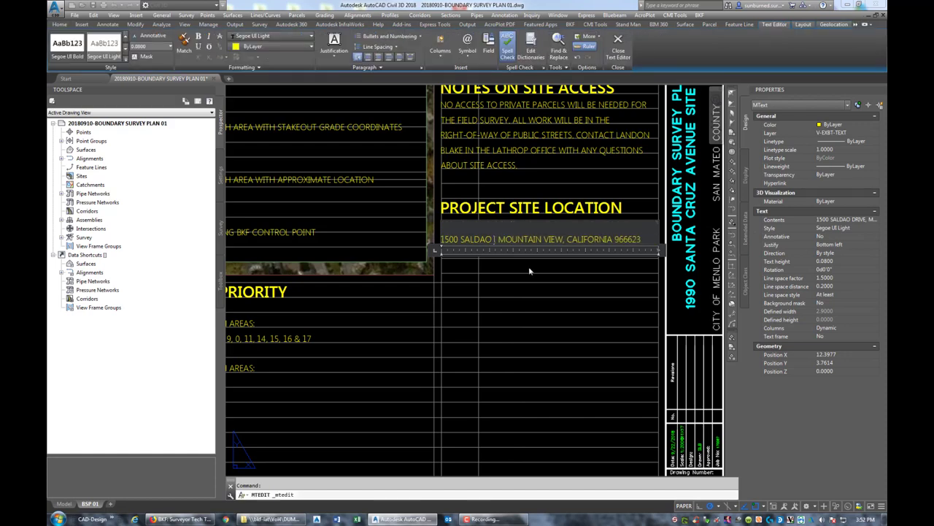
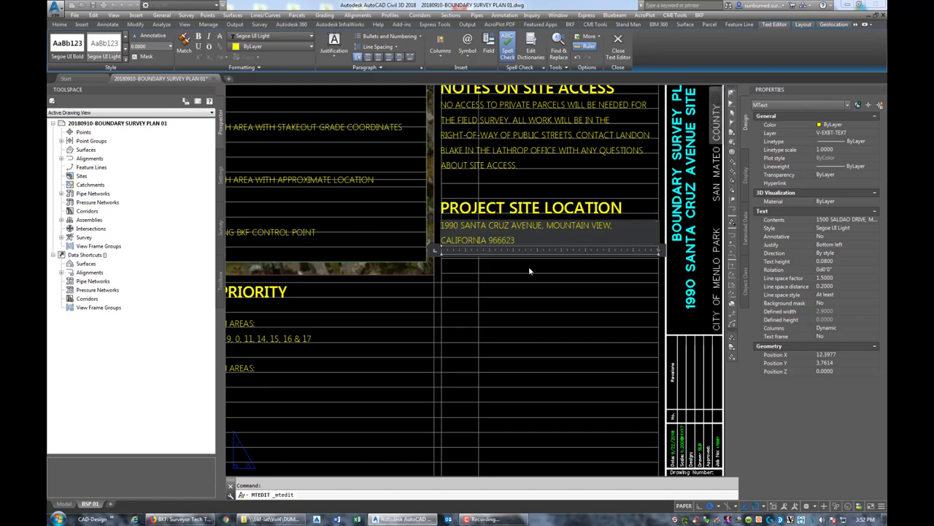
key("Delete")
key("Delete")
key("Delete")
key("Delete")
key("Delete")
key("Delete")
key("Delete")
key("Delete")
key("Delete")
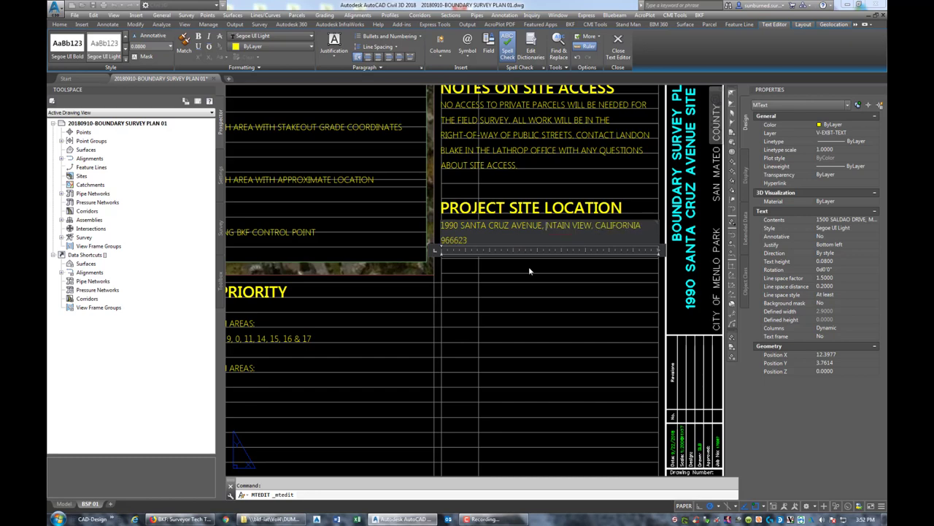
key("Delete")
key("Delete")
key("Delete")
key("Delete")
key("Delete")
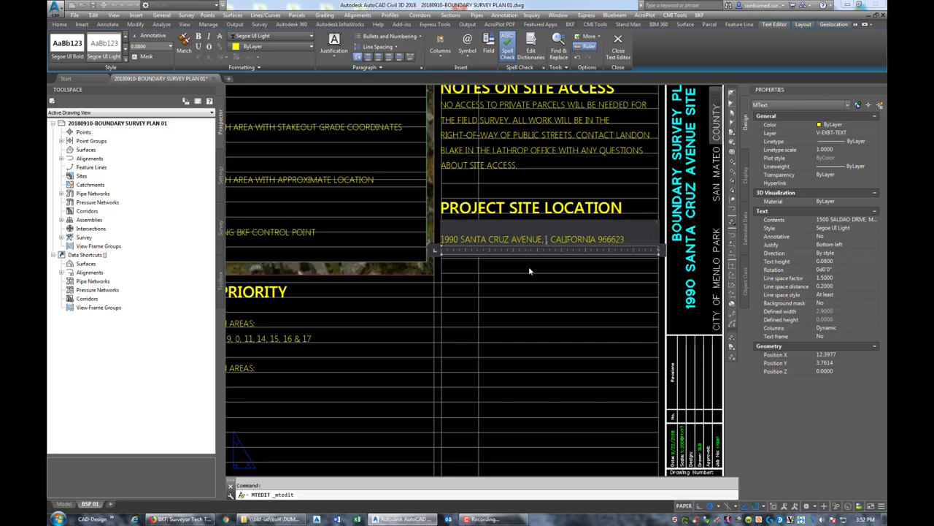
type("MENLO PARK,")
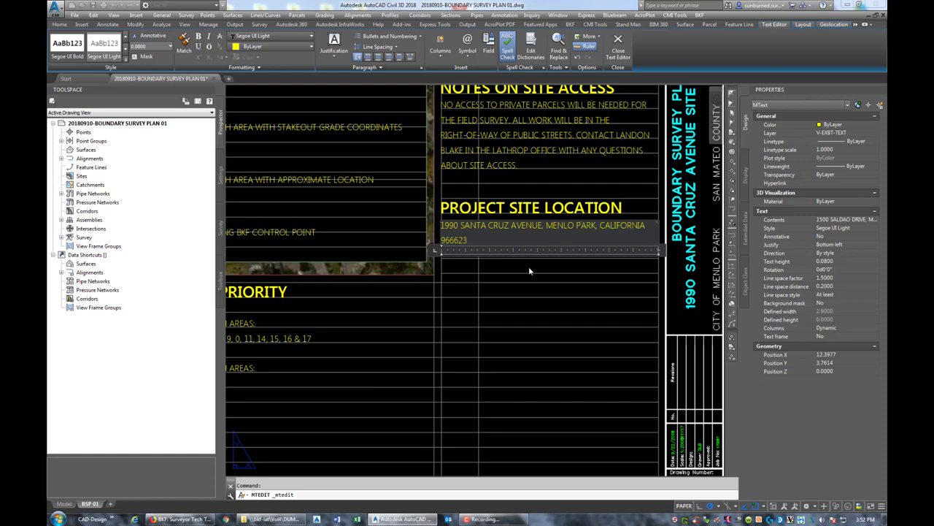
- Commit the new address text, then reopen it to fix the ZIP code
left_click(535, 274)
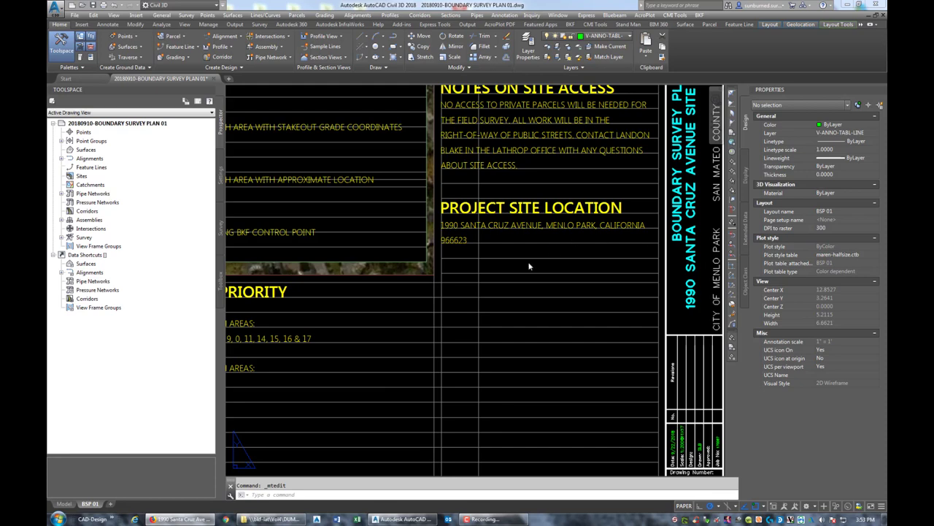
double_click(448, 244)
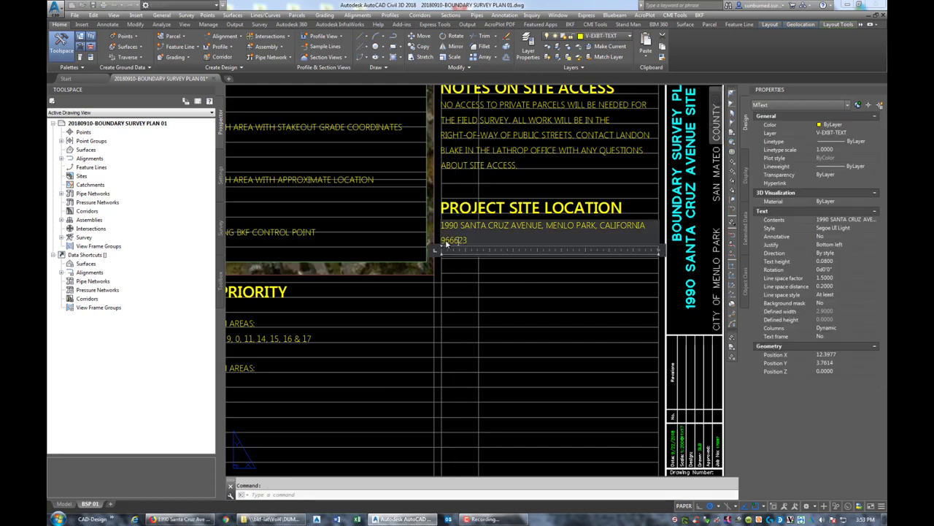
- Replace the ZIP code with 94025, commit the edit, and return to the full sheet view
type("94025")
left_click(519, 332)
scroll(519, 331, "down", 5)
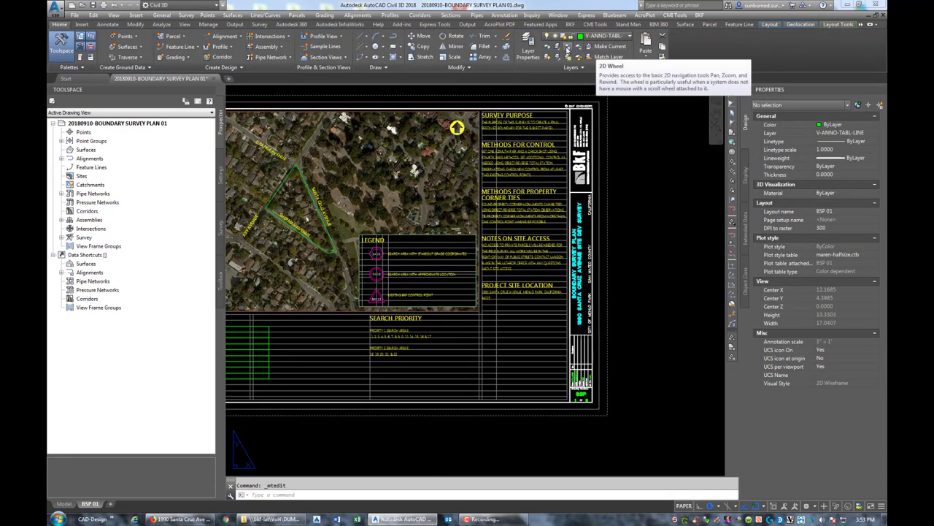
left_click(569, 47)
key("Escape")
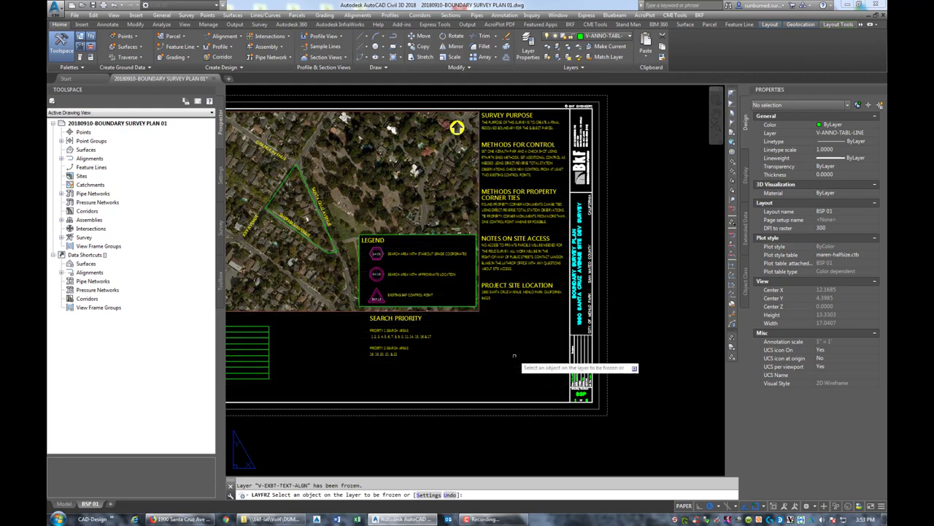
middle_click_drag(489, 355, 602, 363)
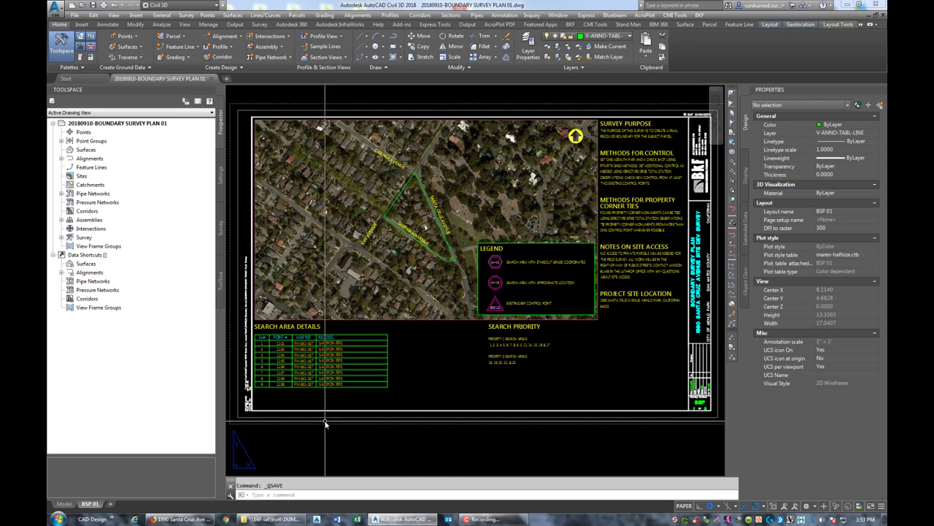
key("ctrl+s")
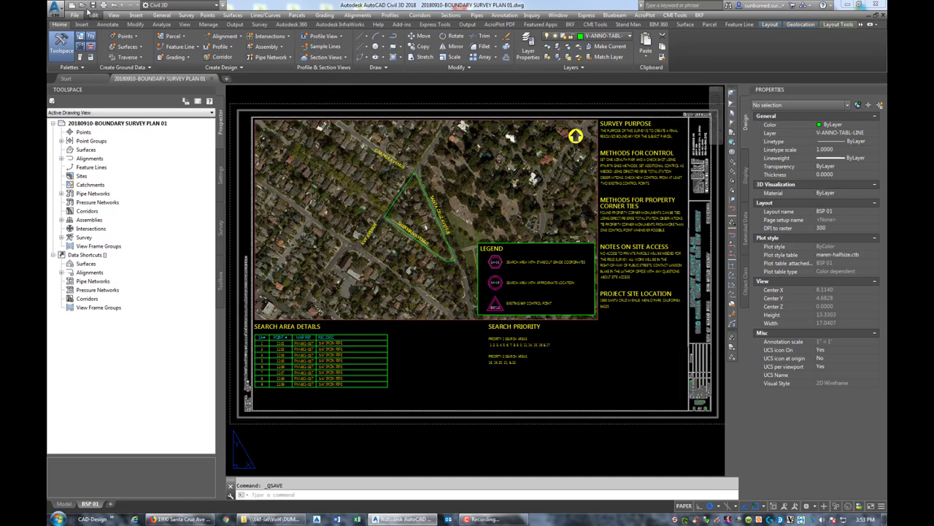
left_click(79, 5)
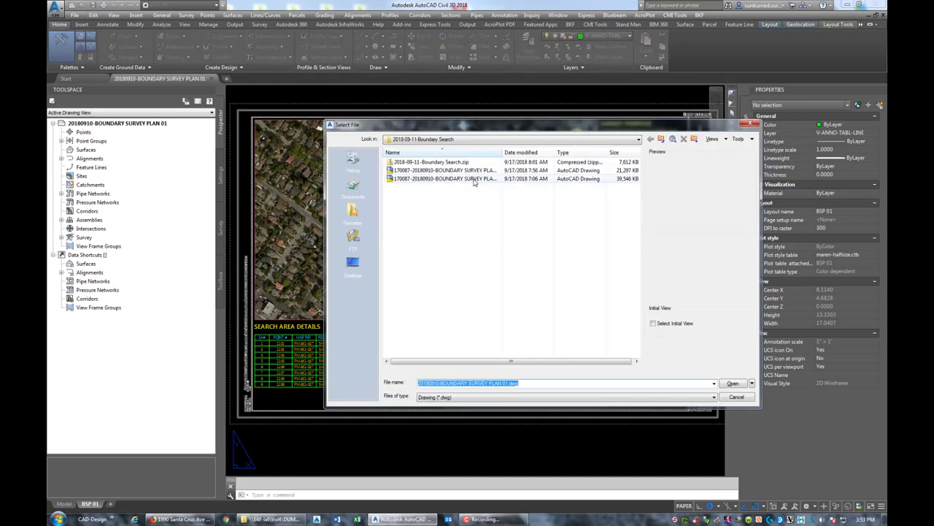
left_click(478, 139)
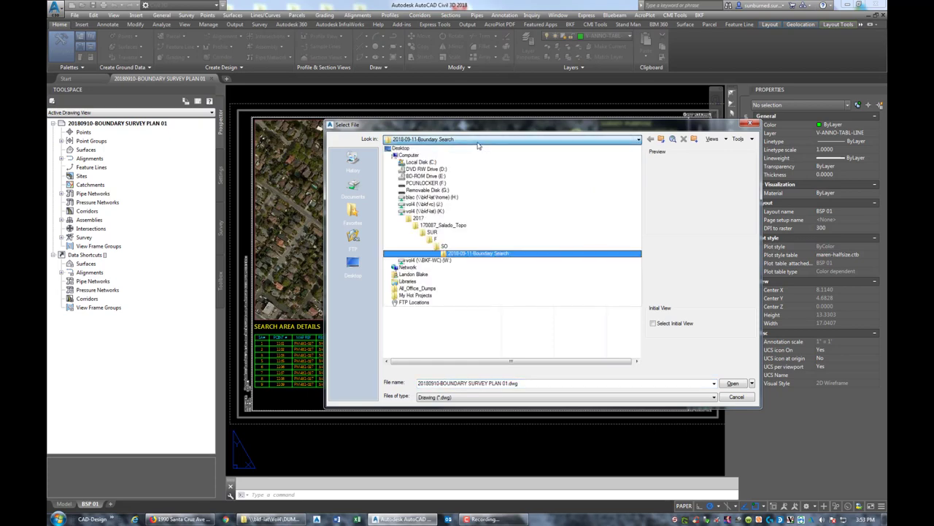
left_click(478, 253)
left_click(737, 397)
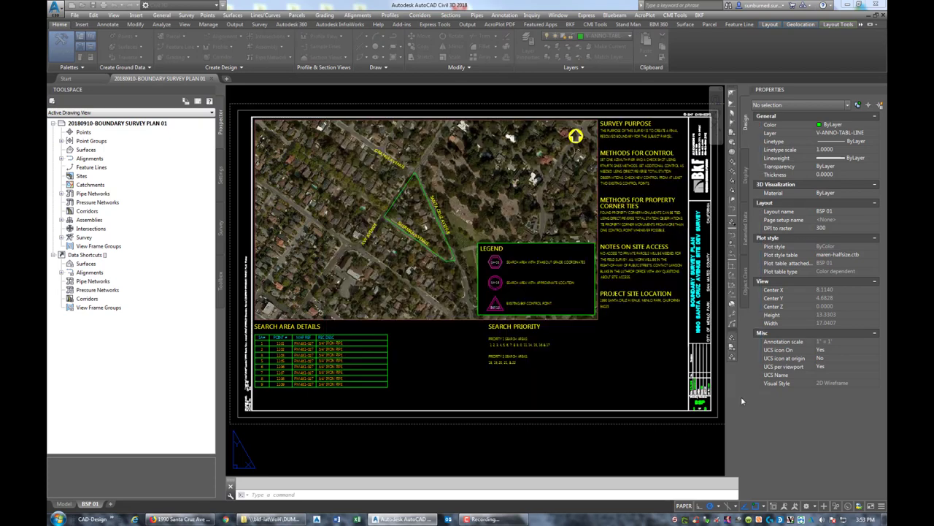